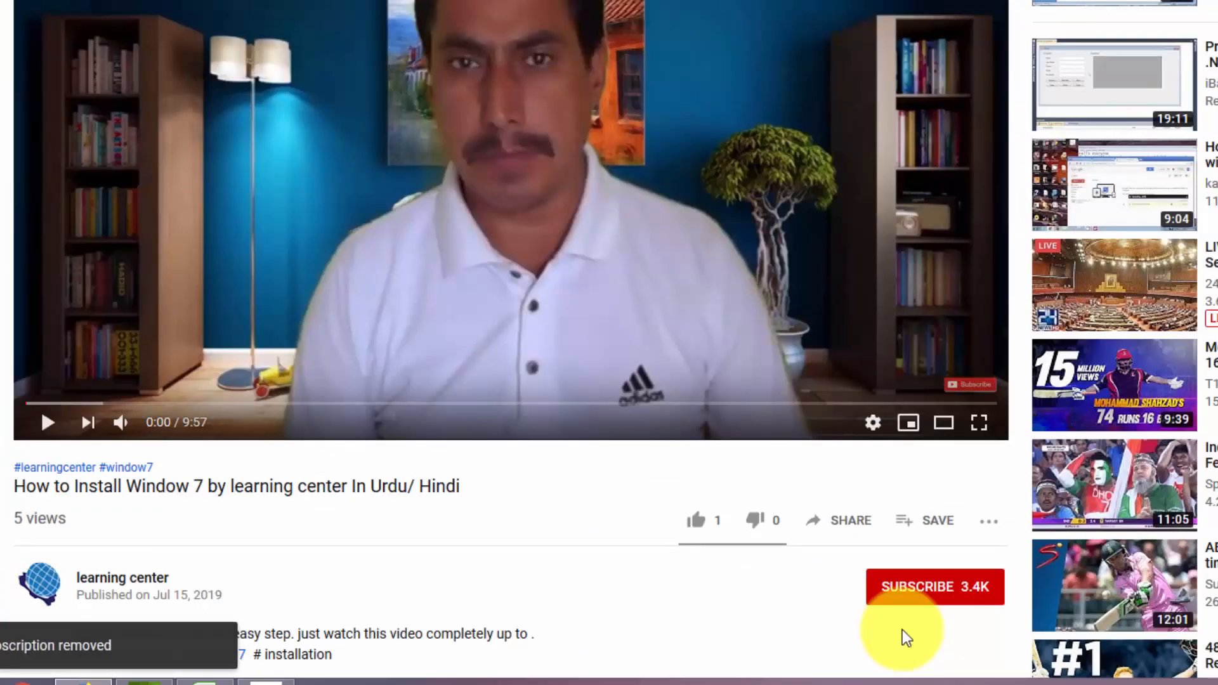
{"action": "left_click", "coordinate": [908, 587]}
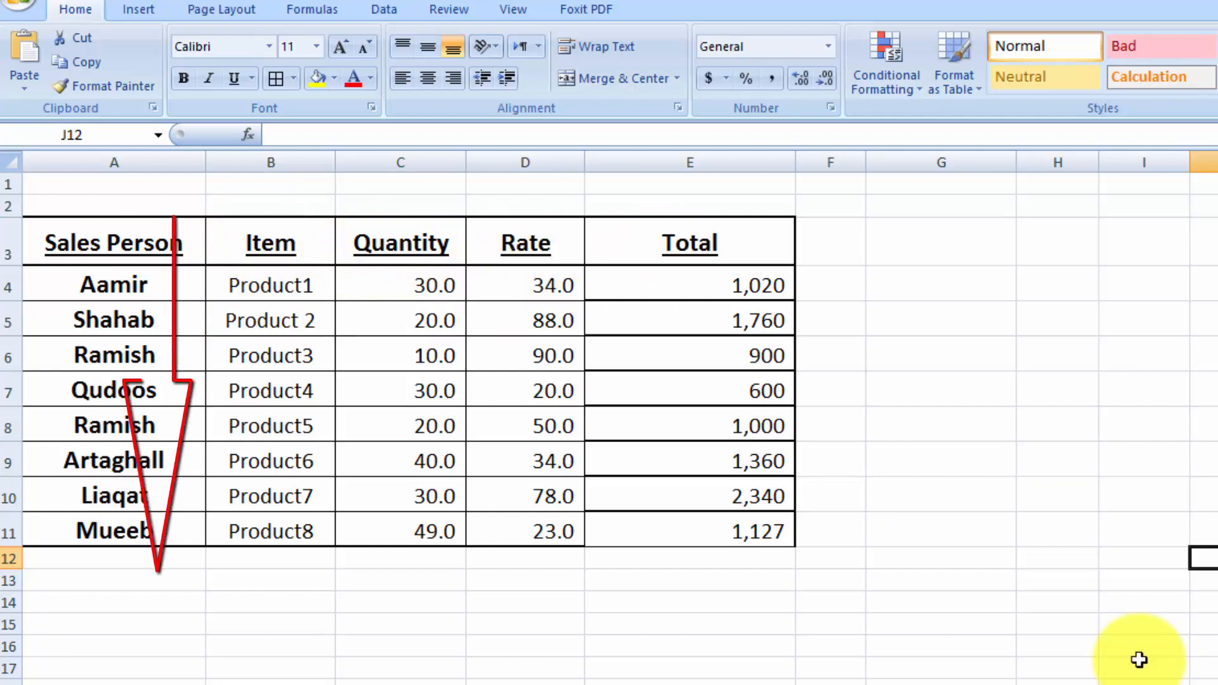
- Examine how the sales table is organised by highlighting whole columns A to C and individual rows such as 10 and 13
{"action": "left_click", "coordinate": [118, 160]}
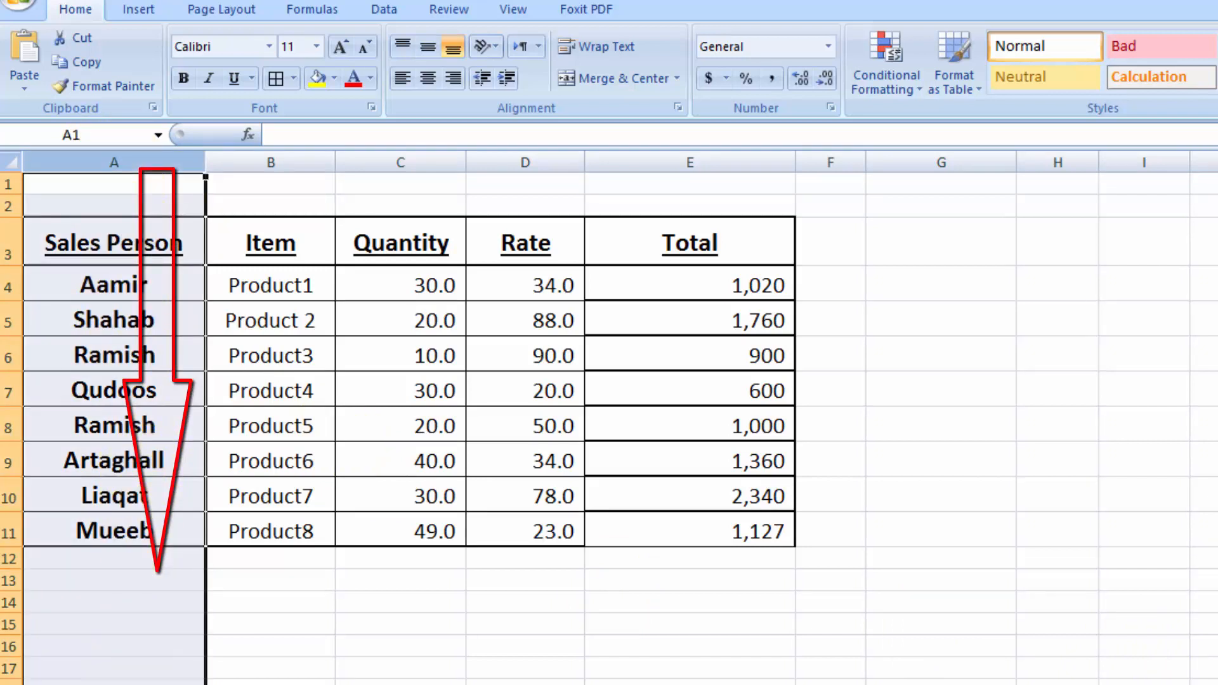
{"action": "left_click", "coordinate": [131, 631]}
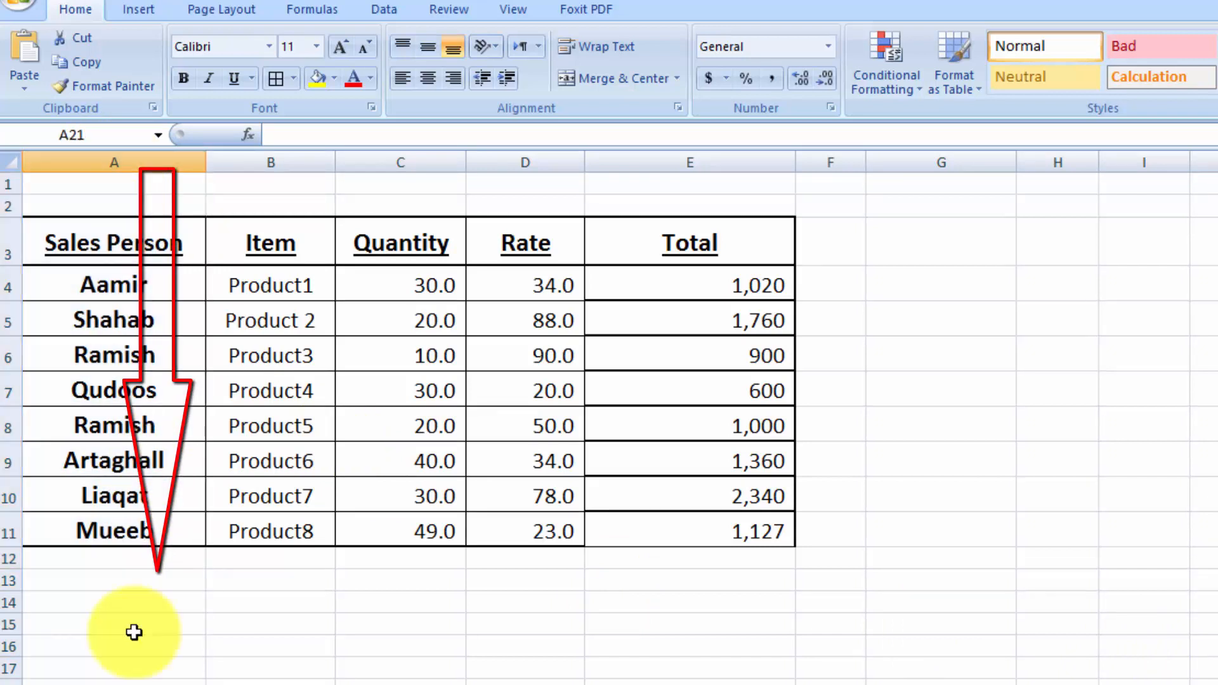
{"action": "left_click", "coordinate": [273, 159]}
{"action": "left_click", "coordinate": [327, 625]}
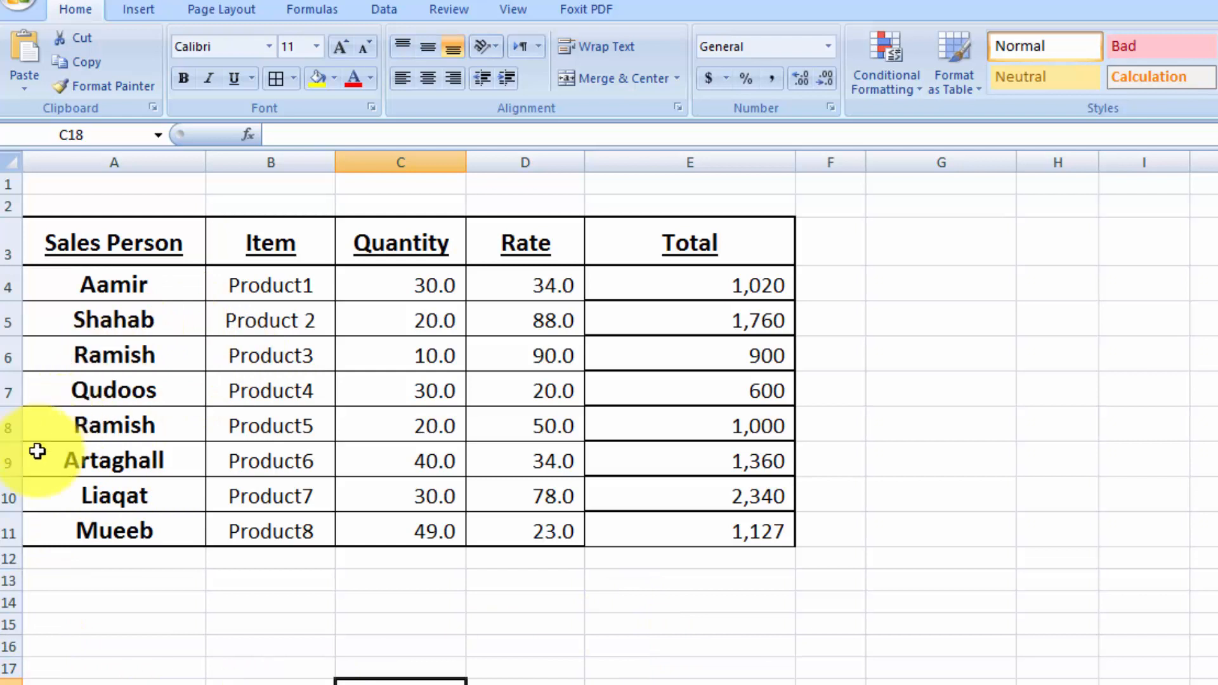
{"action": "left_click", "coordinate": [10, 583]}
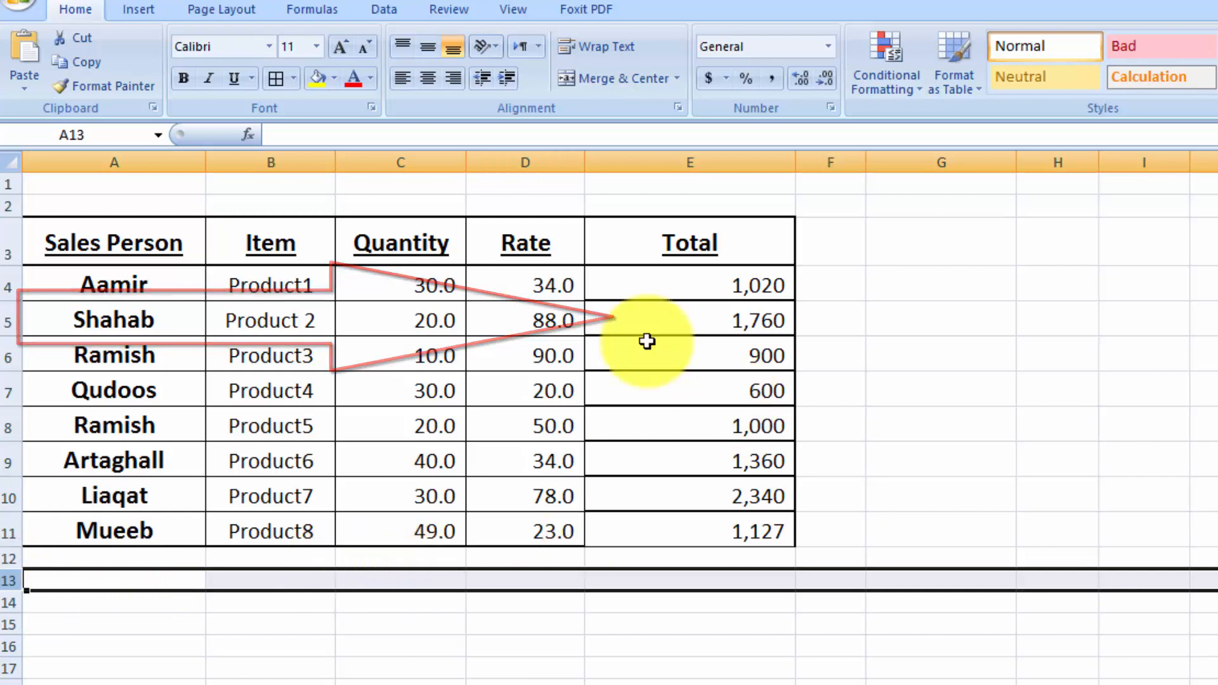
{"action": "left_click", "coordinate": [425, 160]}
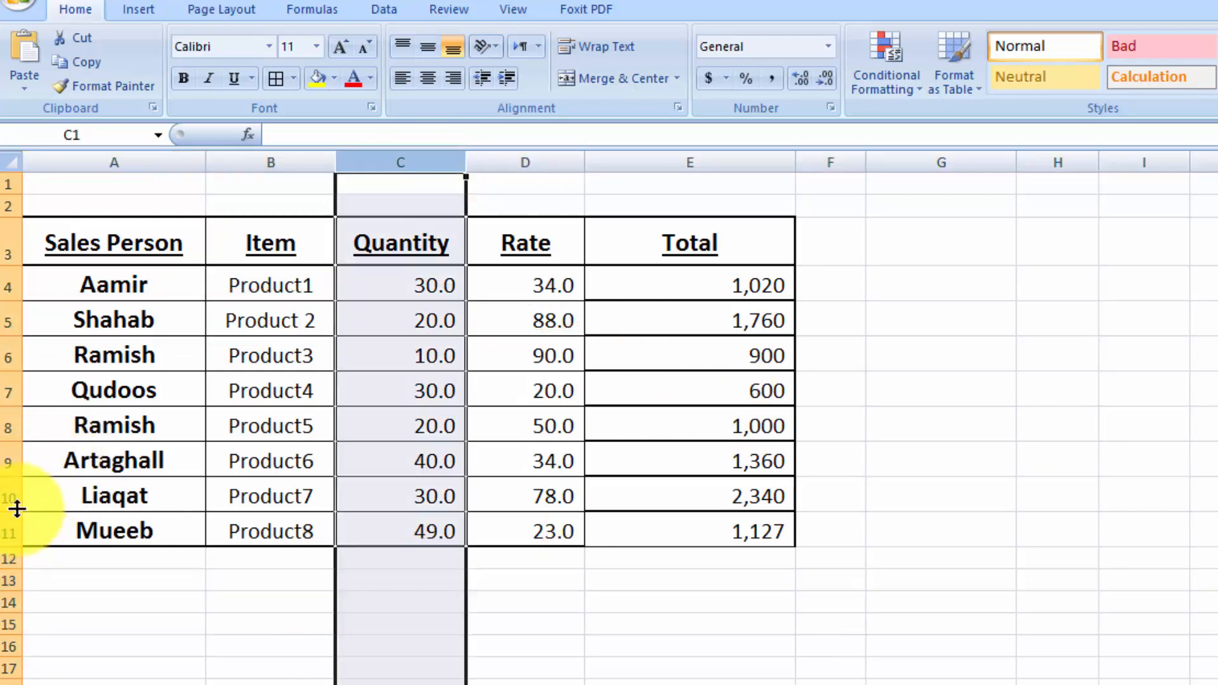
{"action": "left_click", "coordinate": [5, 490]}
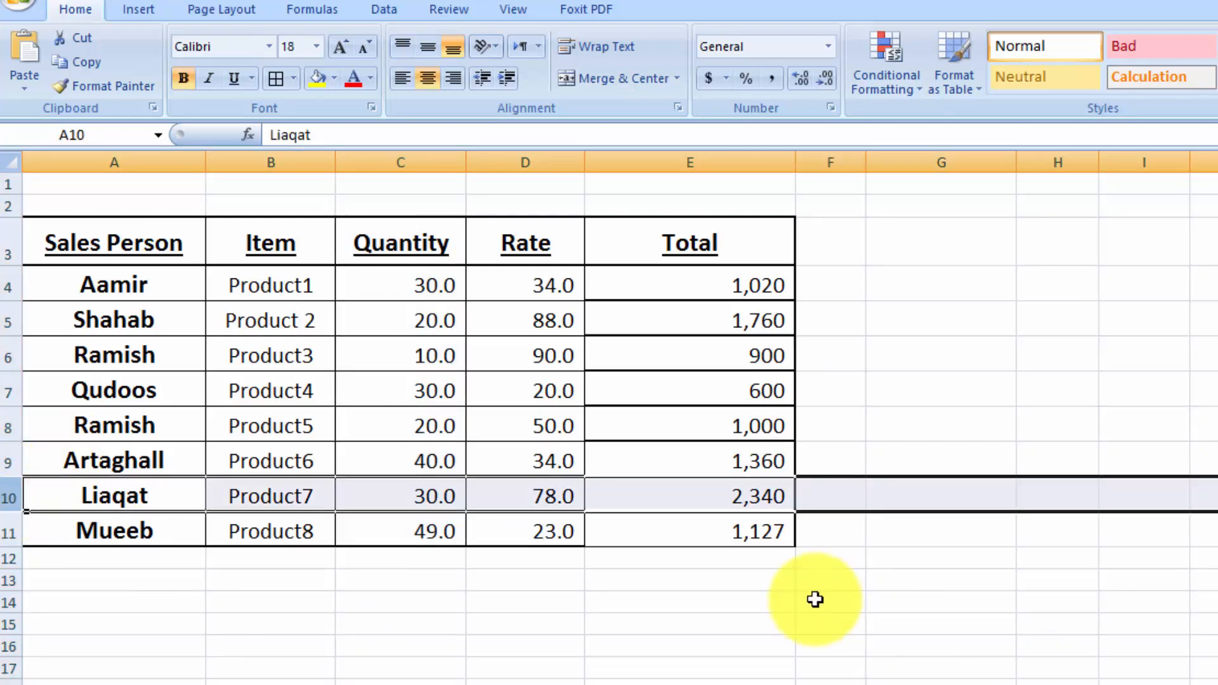
{"action": "left_click", "coordinate": [503, 604]}
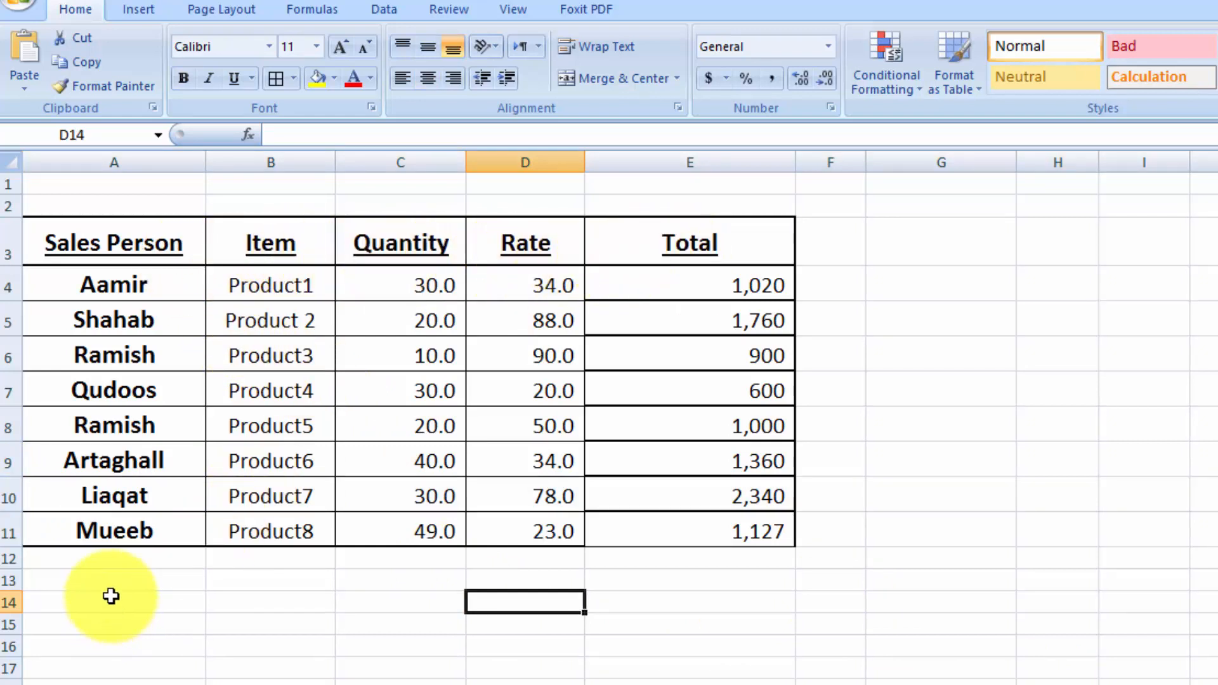
- Compare the table's Item and Quantity headers with horizontal ranges in the empty cells below, and check the available paste options
{"action": "left_click_drag", "start_coordinate": [110, 585], "coordinate": [112, 683]}
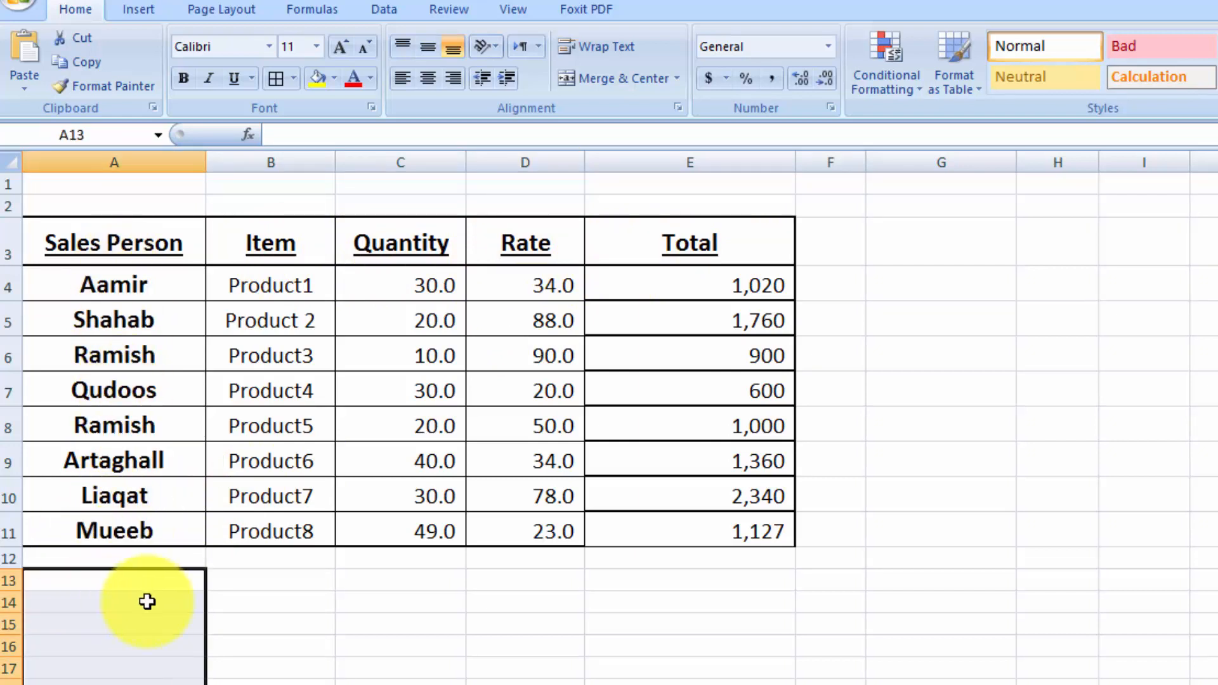
{"action": "left_click_drag", "start_coordinate": [290, 571], "coordinate": [607, 589]}
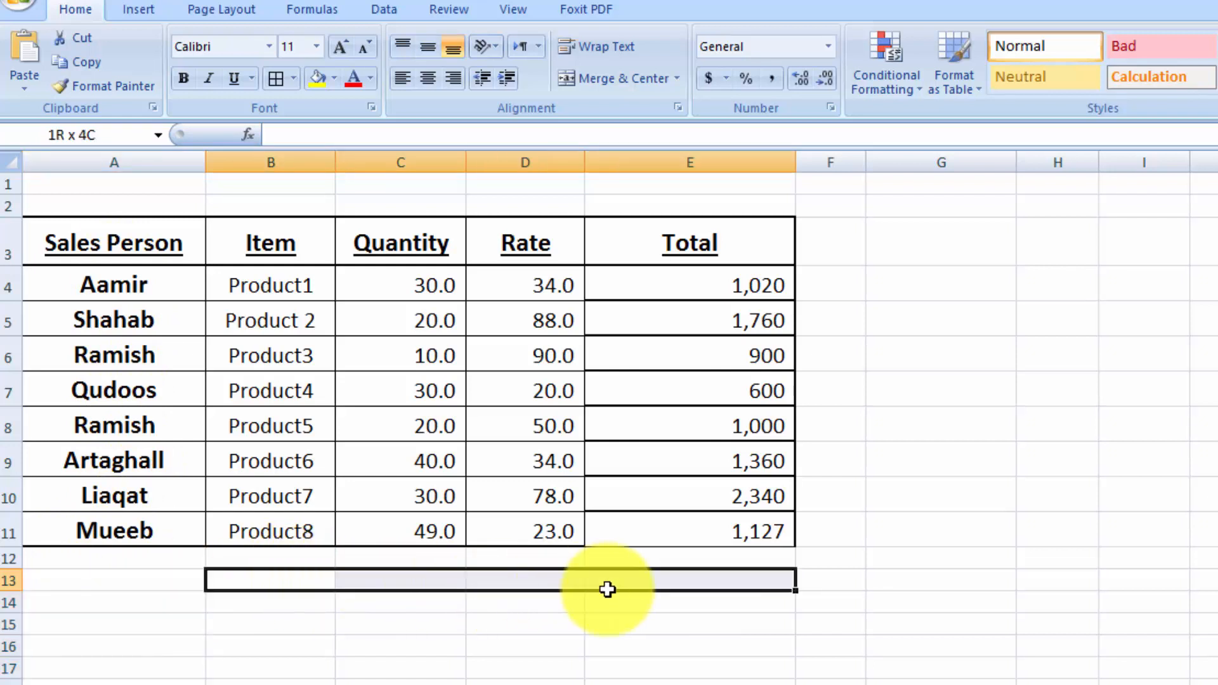
{"action": "left_click", "coordinate": [272, 263]}
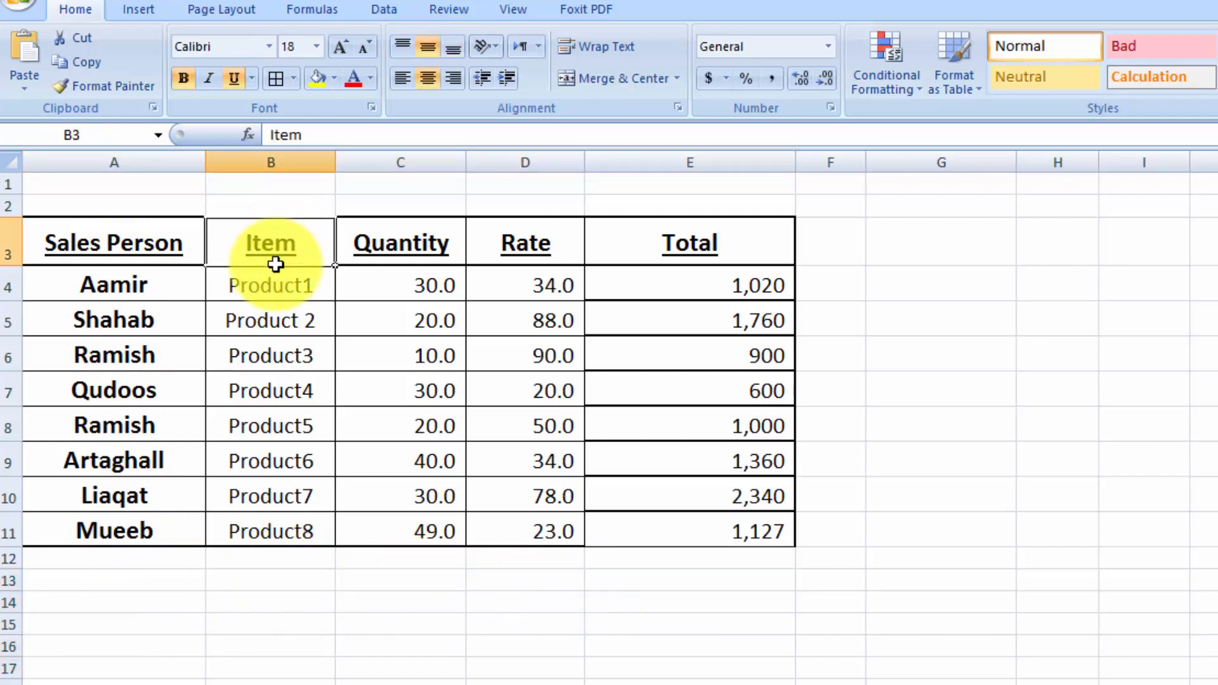
{"action": "left_click", "coordinate": [120, 603]}
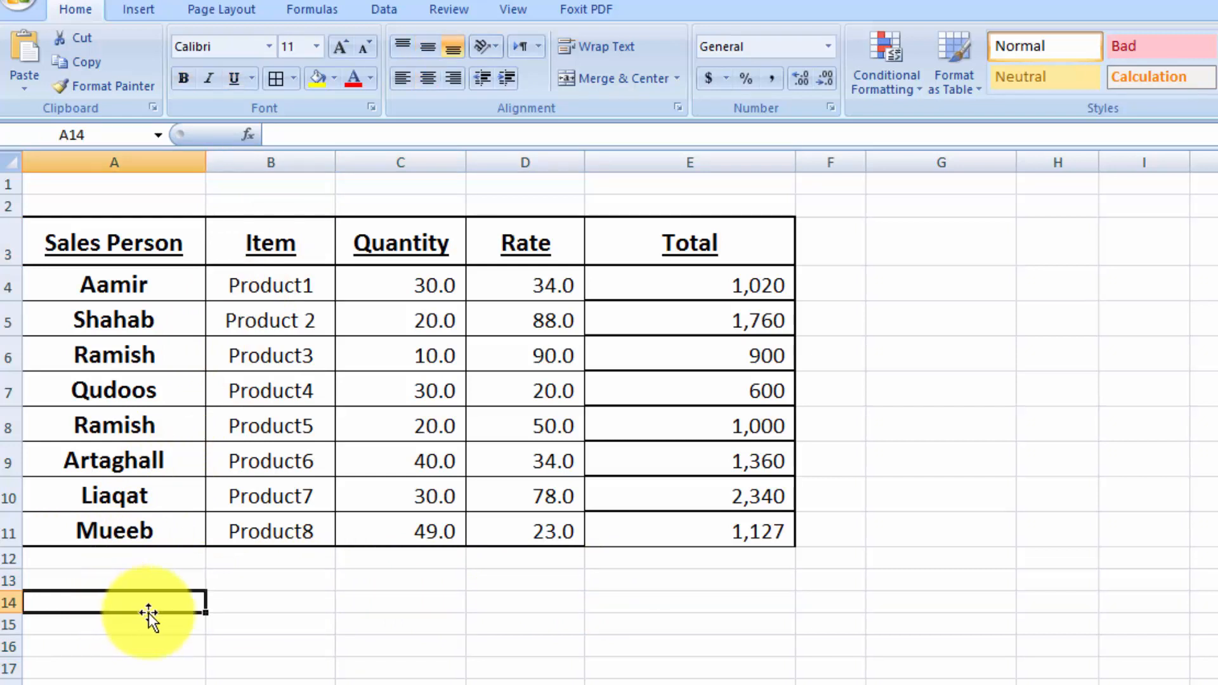
{"action": "left_click_drag", "start_coordinate": [212, 611], "coordinate": [706, 610]}
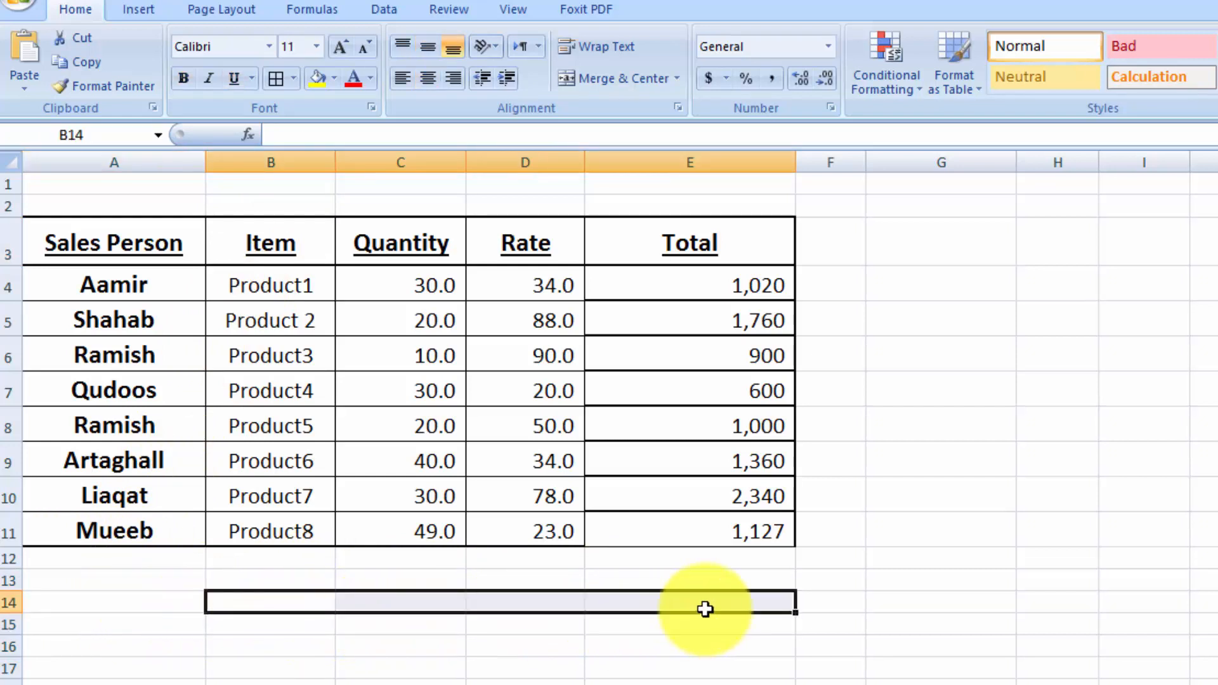
{"action": "left_click", "coordinate": [437, 230]}
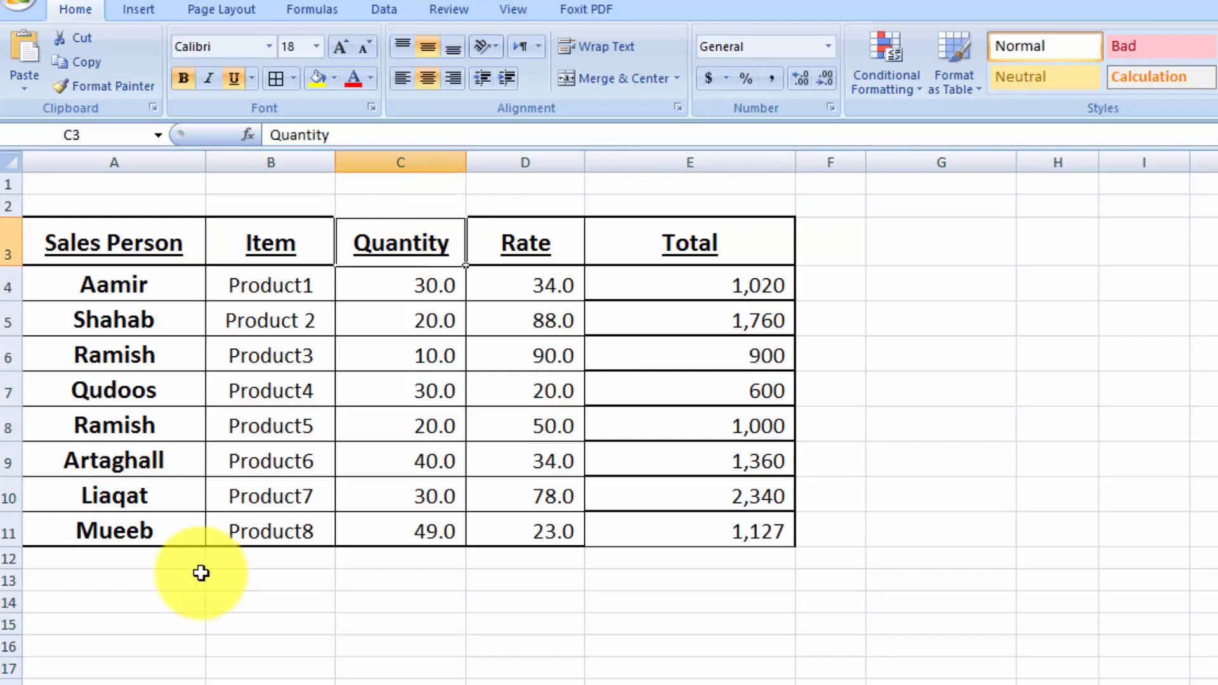
{"action": "left_click", "coordinate": [111, 681]}
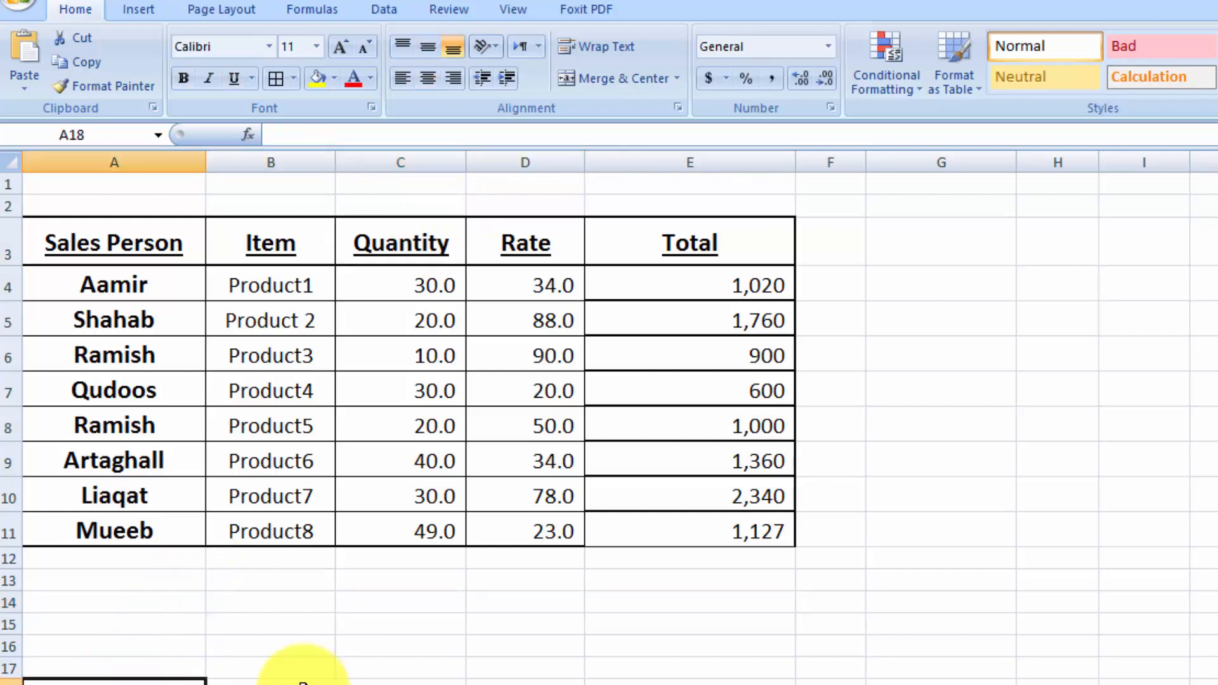
{"action": "left_click_drag", "start_coordinate": [448, 273], "coordinate": [438, 532]}
{"action": "left_click_drag", "start_coordinate": [290, 666], "coordinate": [753, 676]}
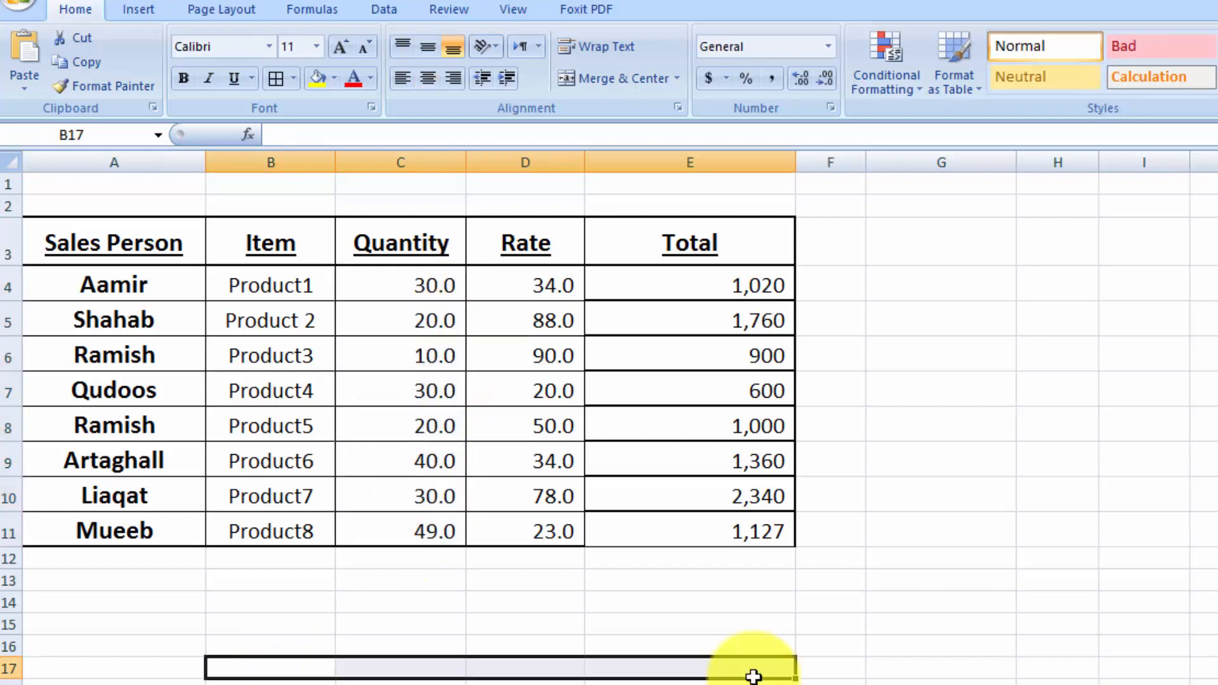
{"action": "left_click", "coordinate": [996, 544]}
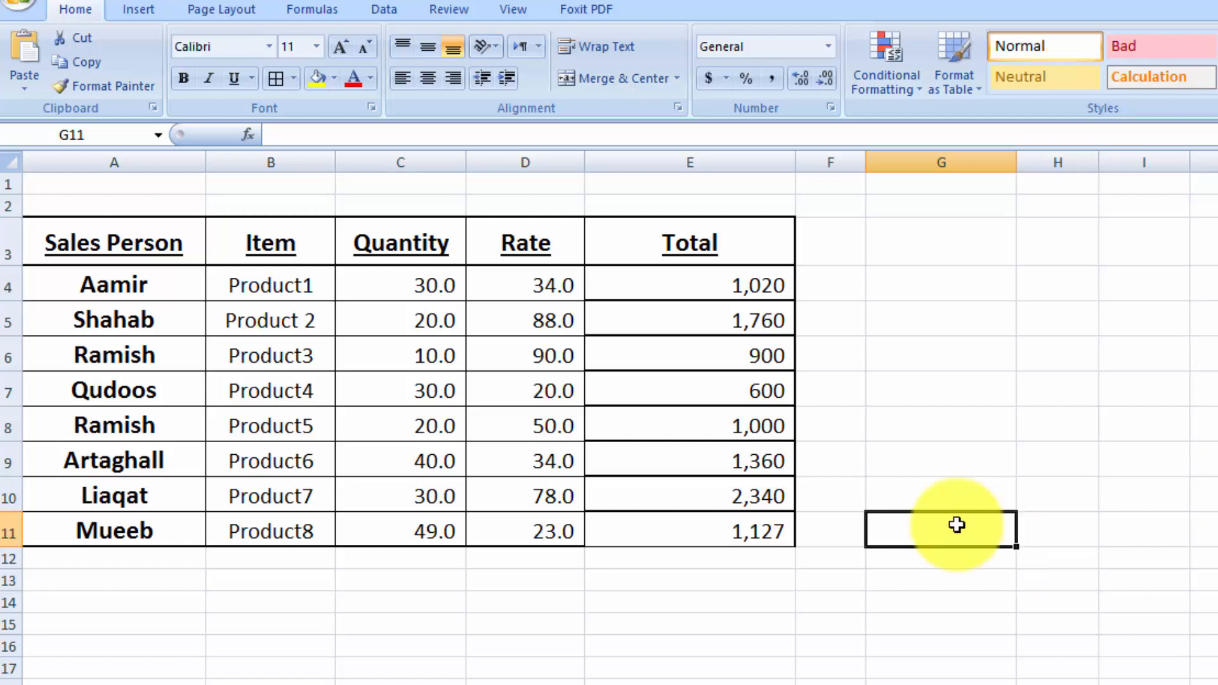
{"action": "left_click", "coordinate": [20, 93]}
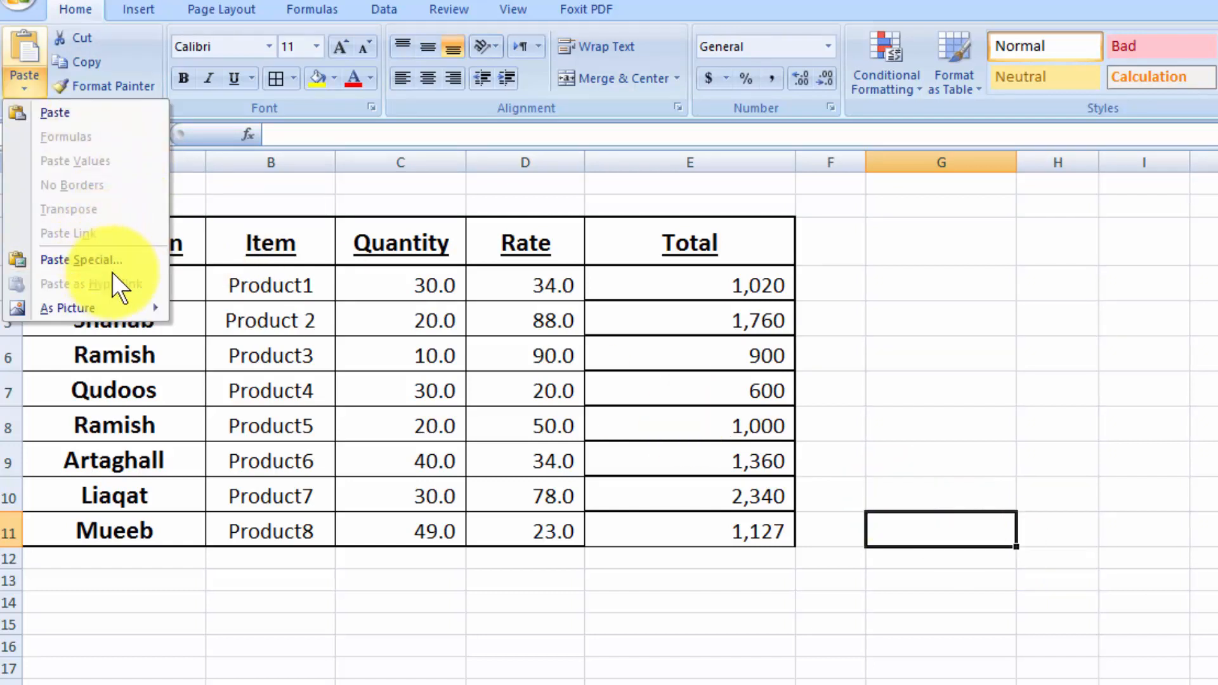
{"action": "left_click", "coordinate": [922, 357]}
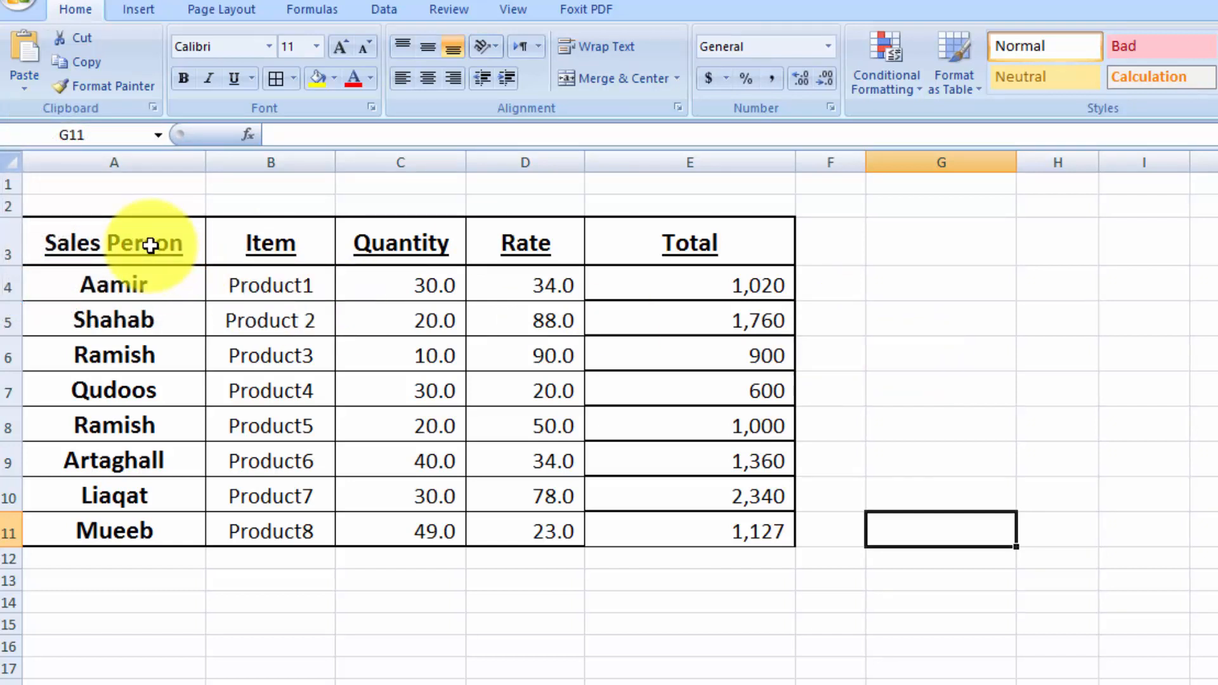
- Copy the sales table A3:E11 and paste it transposed at cell G3 using Paste Special with all content and no operation
{"action": "left_click_drag", "start_coordinate": [150, 246], "coordinate": [647, 537]}
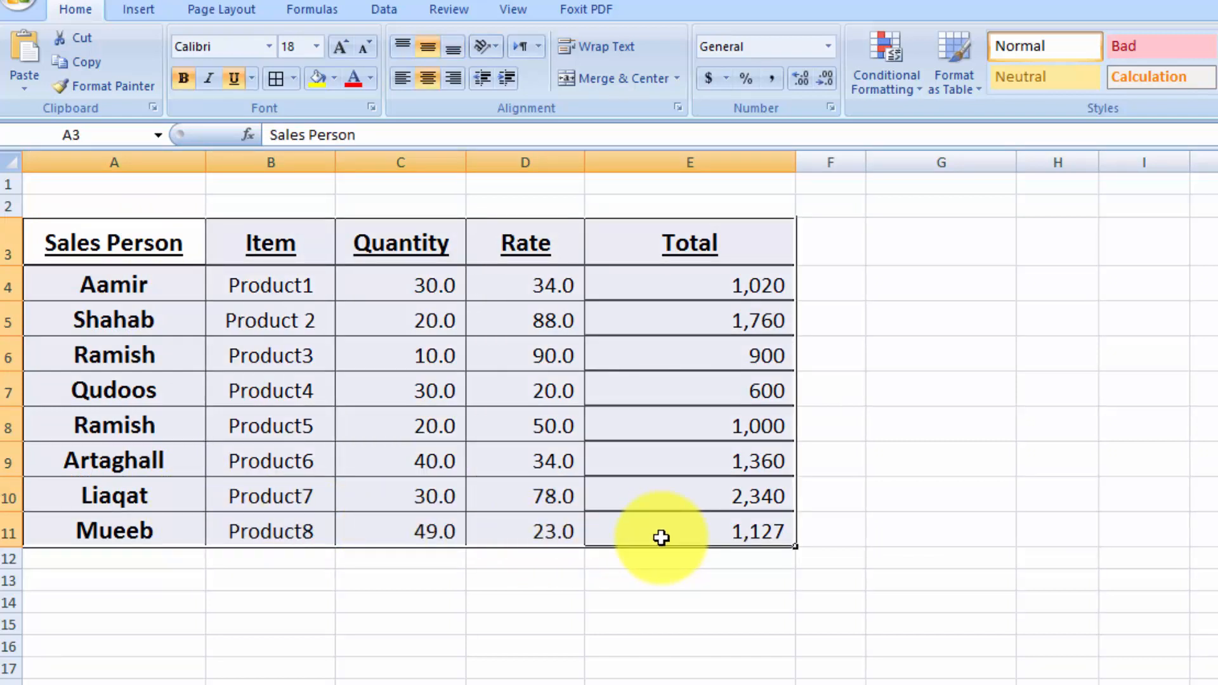
{"action": "key", "text": "ctrl+c"}
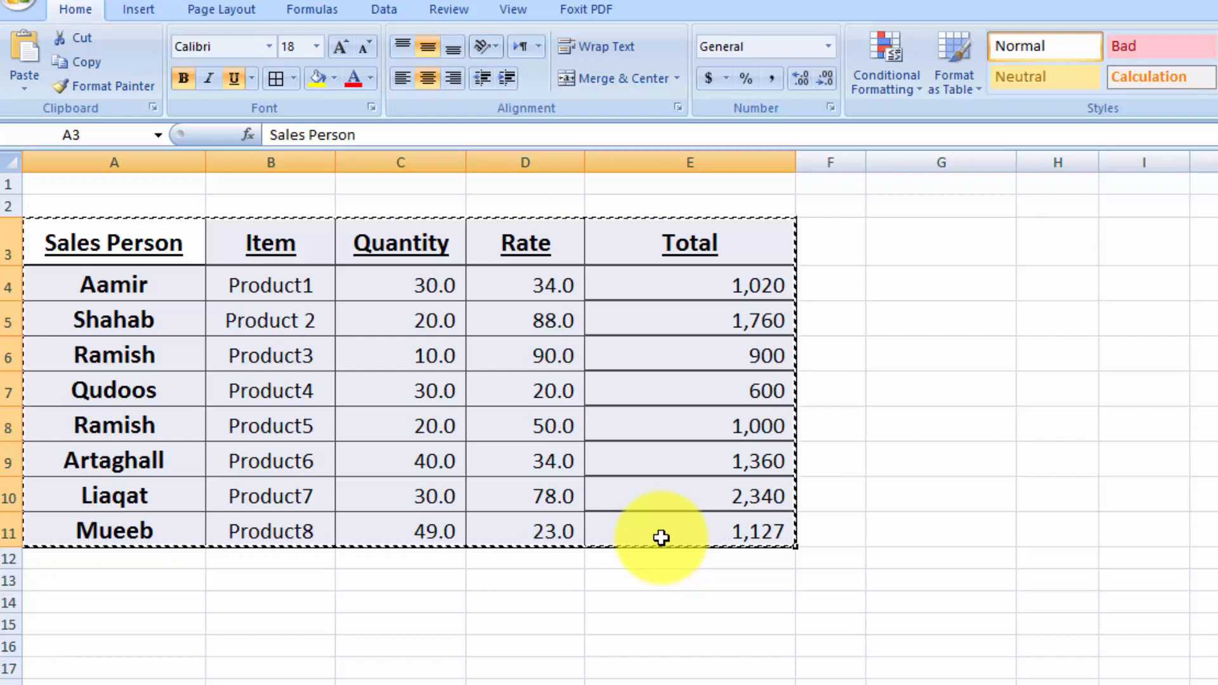
{"action": "left_click", "coordinate": [888, 294]}
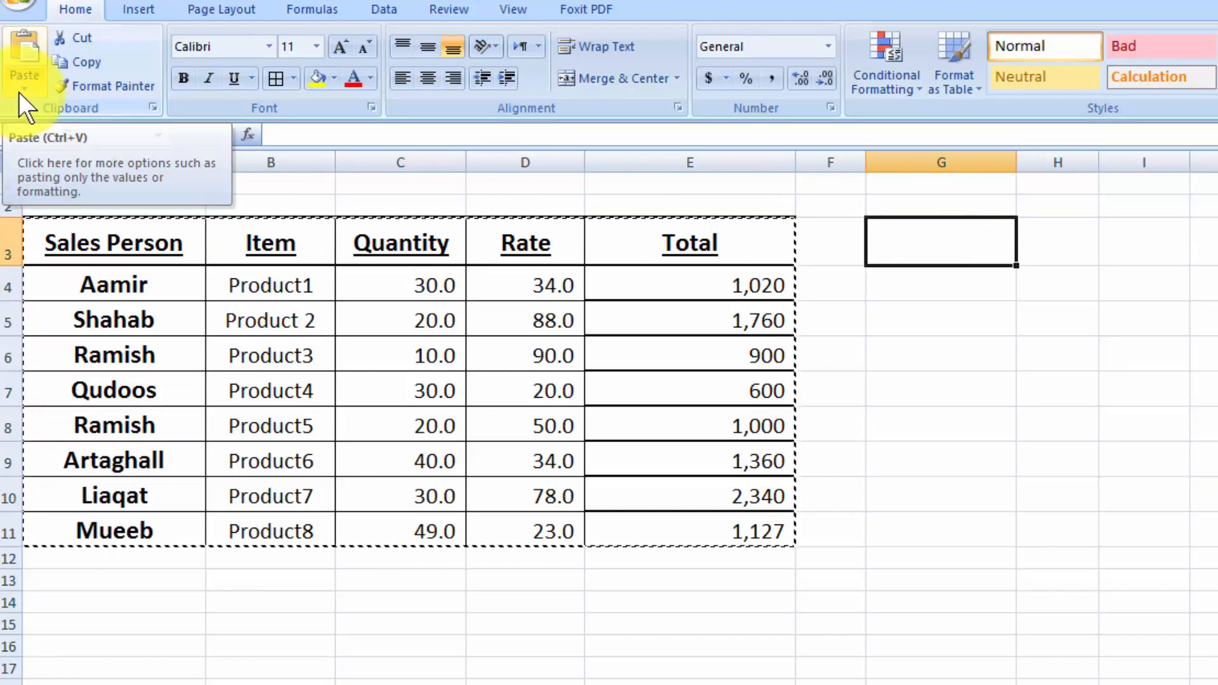
{"action": "left_click", "coordinate": [18, 92]}
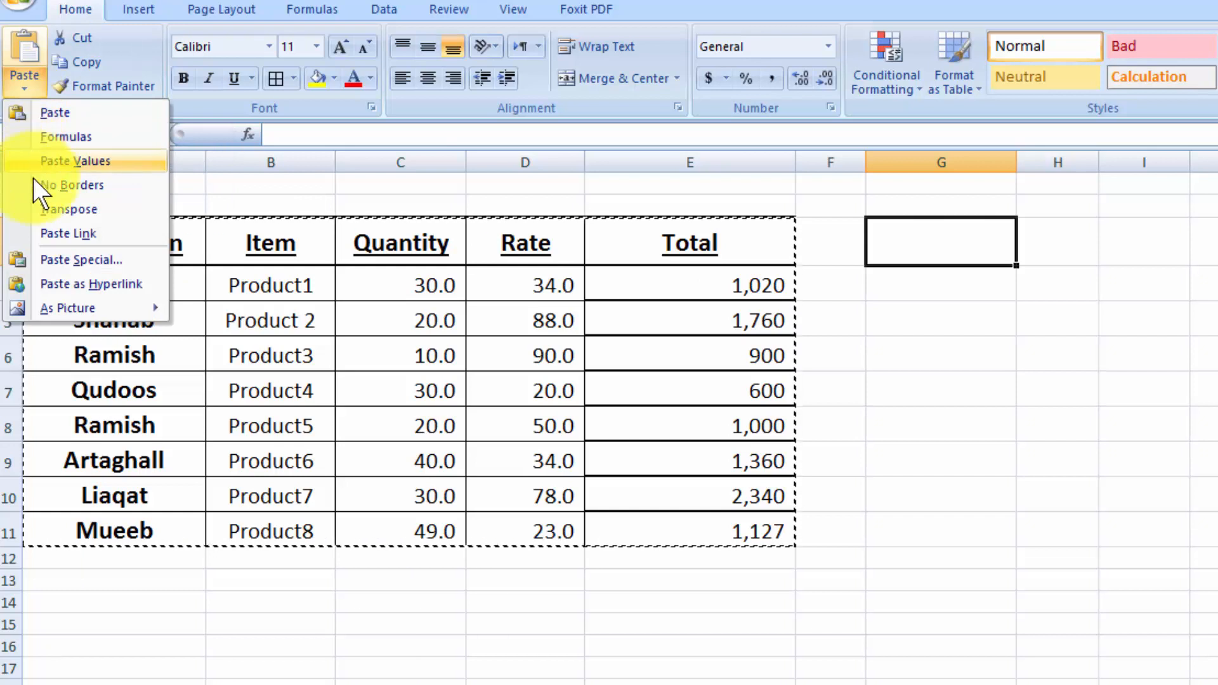
{"action": "left_click", "coordinate": [58, 257]}
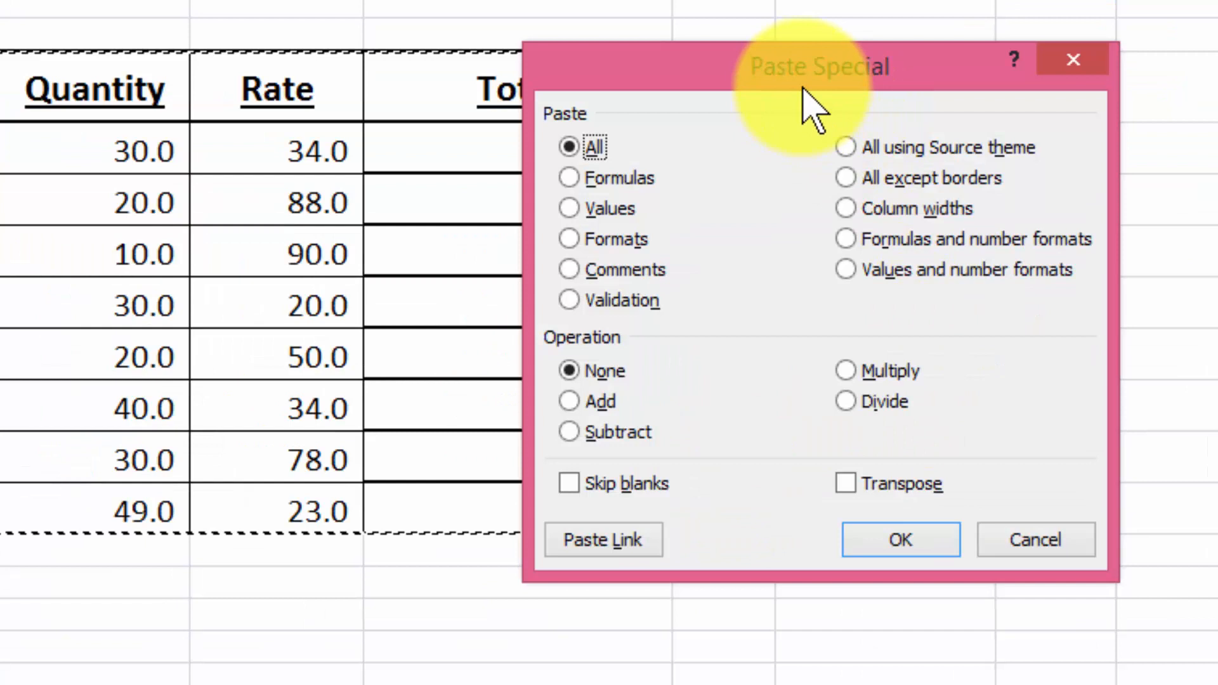
{"action": "left_click_drag", "start_coordinate": [875, 243], "coordinate": [809, 257]}
{"action": "left_click_drag", "start_coordinate": [694, 109], "coordinate": [538, 163]}
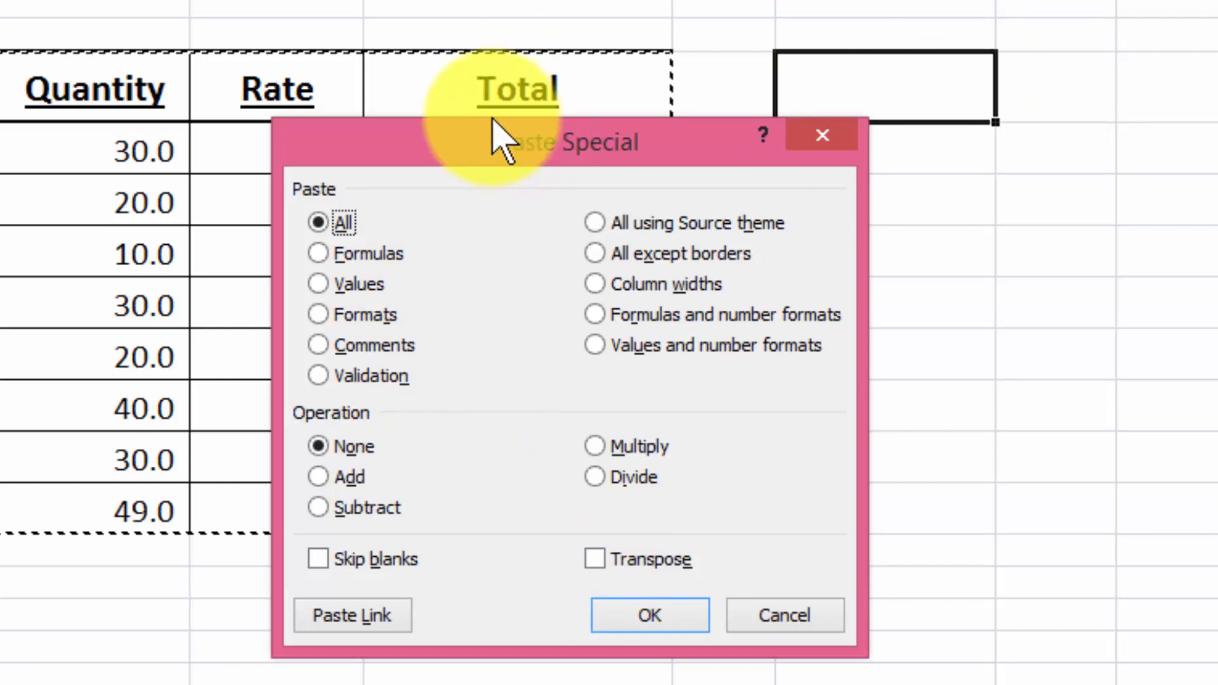
{"action": "left_click_drag", "start_coordinate": [501, 127], "coordinate": [433, 39]}
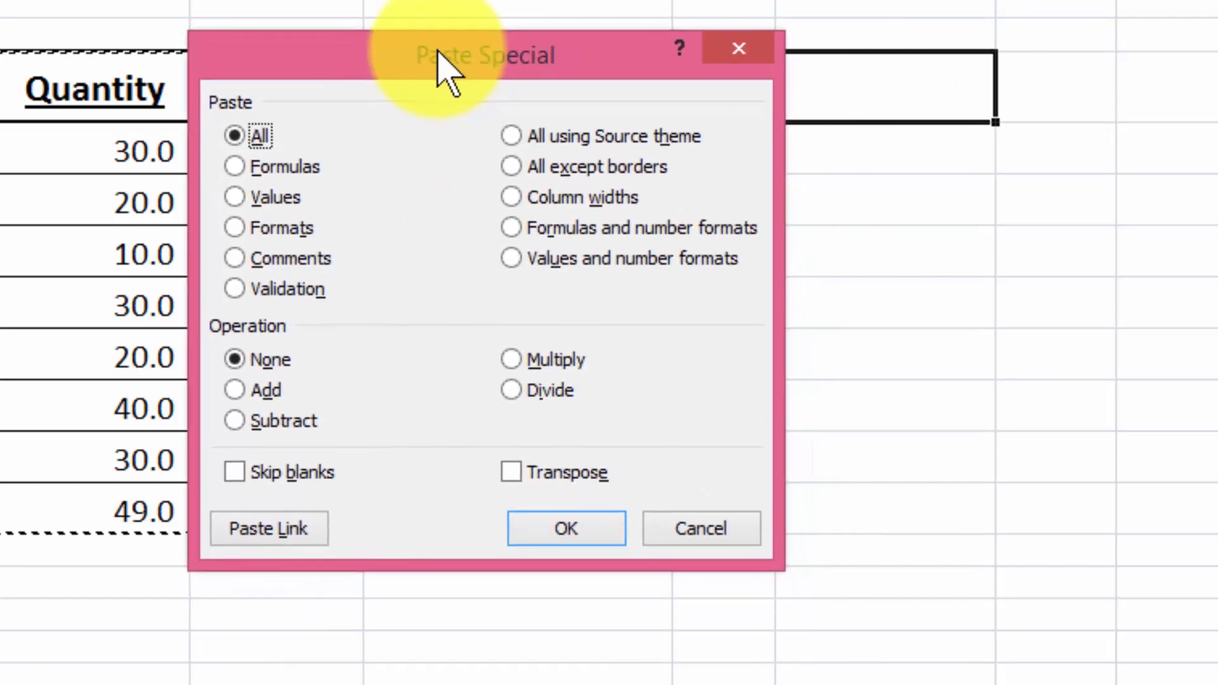
{"action": "left_click", "coordinate": [511, 473]}
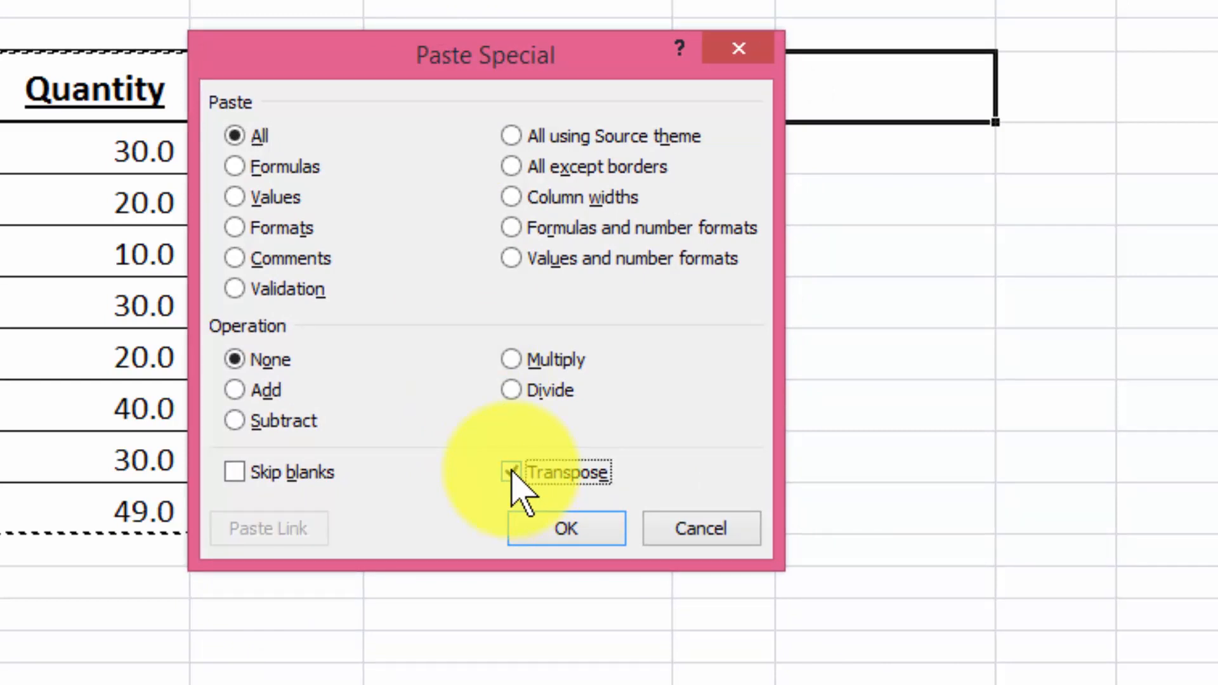
{"action": "left_click", "coordinate": [540, 537]}
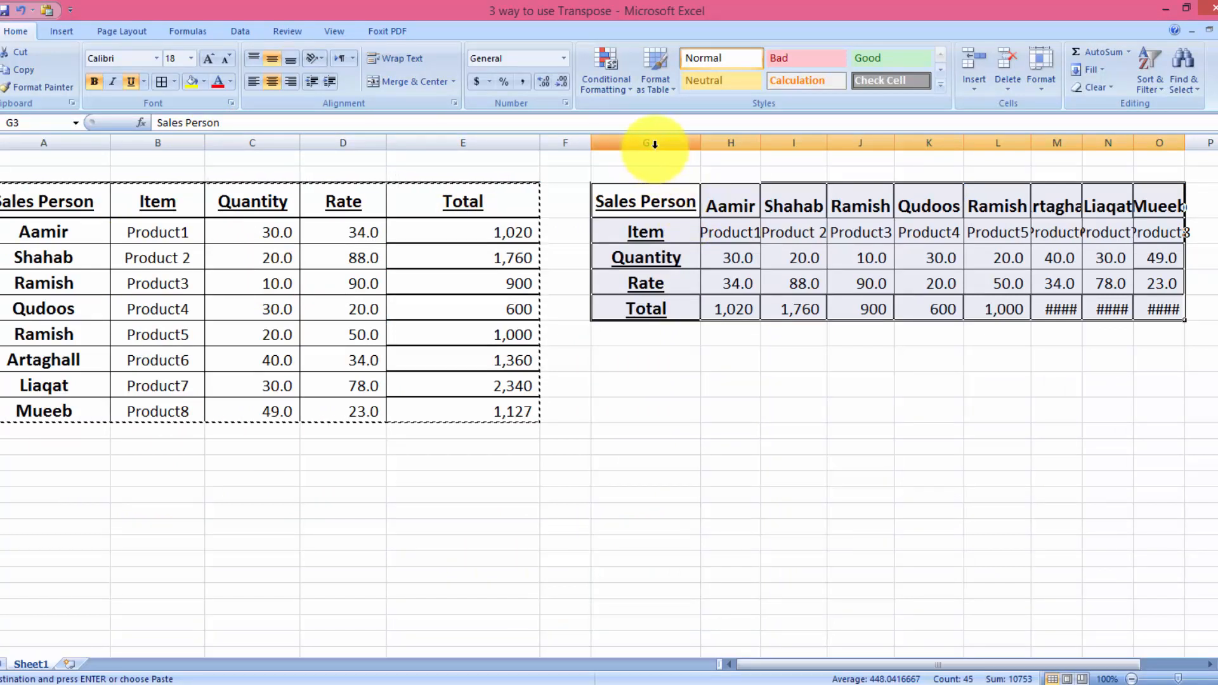
{"action": "key", "text": "Escape"}
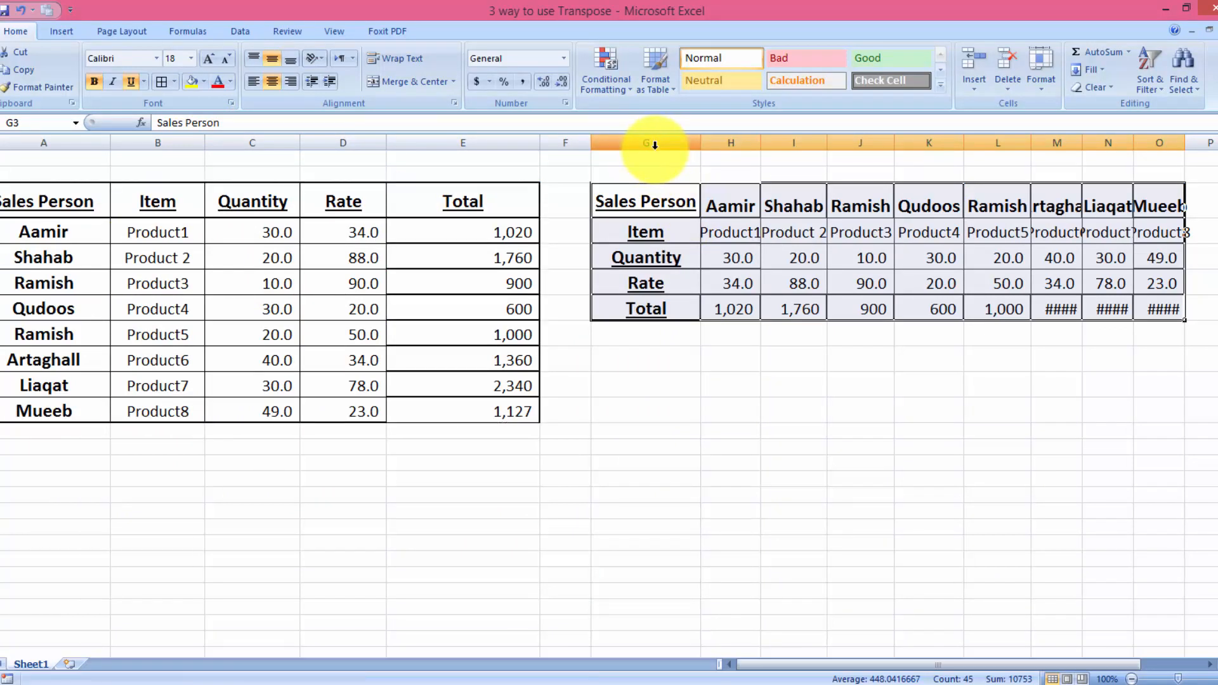
- Auto-fit the widths of columns G through O to the transposed table's contents
{"action": "left_click_drag", "start_coordinate": [655, 145], "coordinate": [1160, 147]}
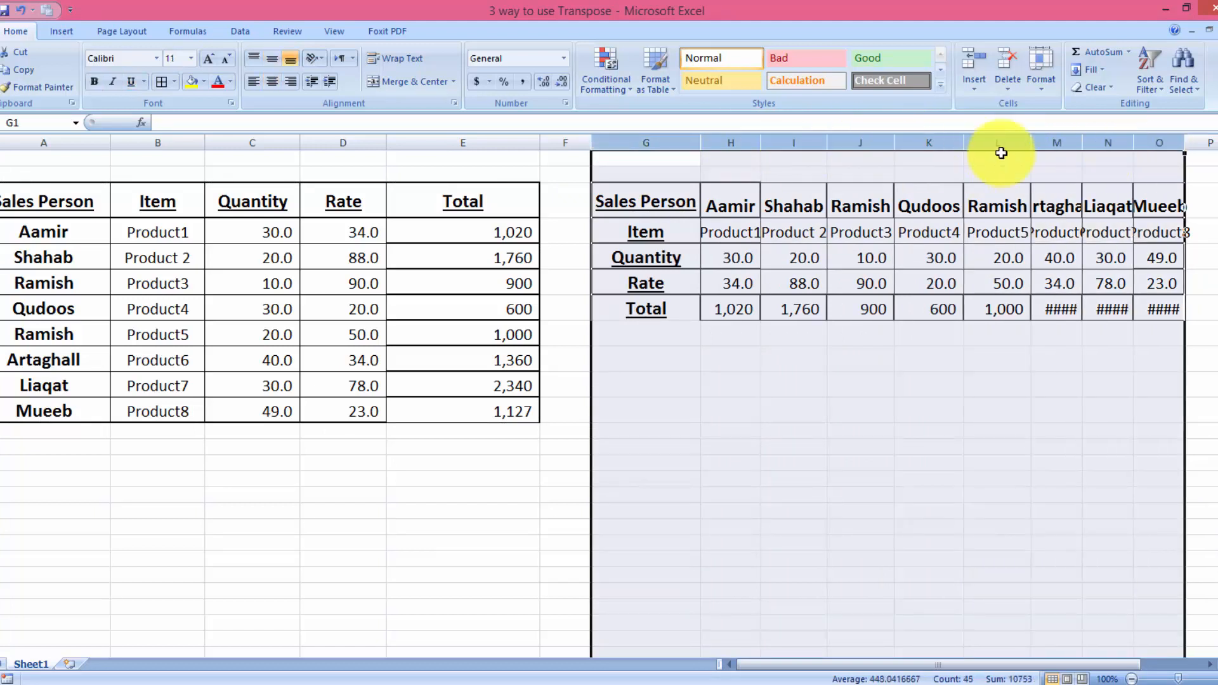
{"action": "double_click", "coordinate": [1183, 142]}
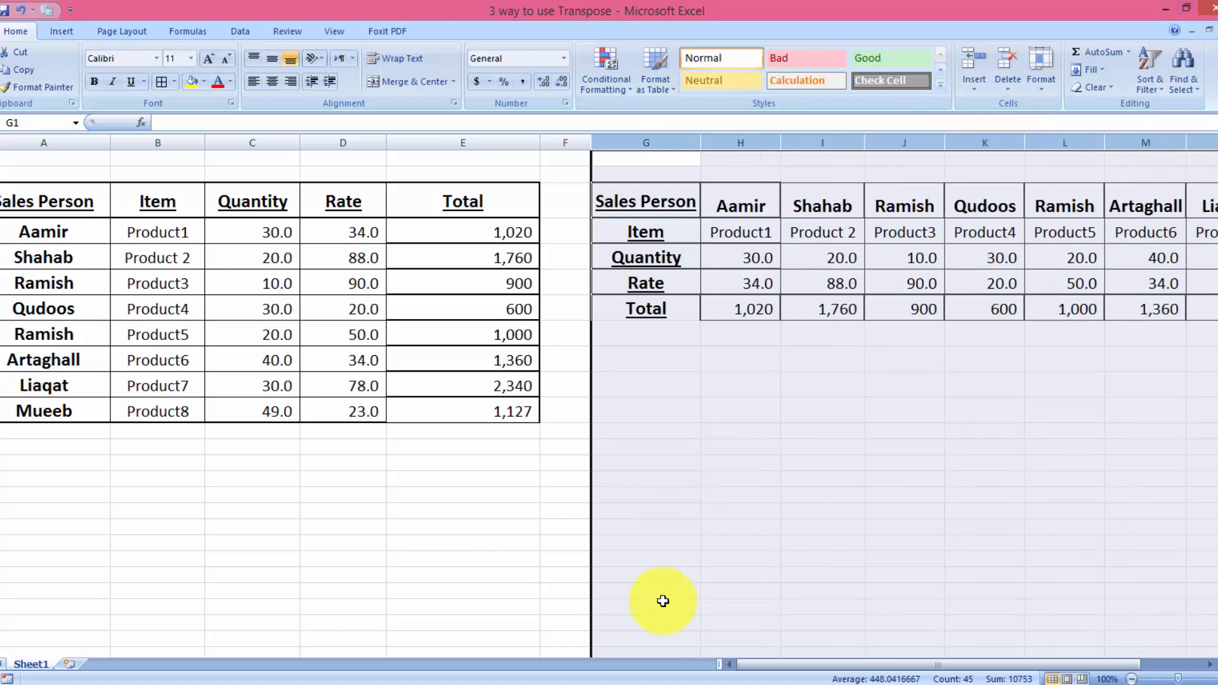
{"action": "left_click_drag", "start_coordinate": [822, 668], "coordinate": [891, 669]}
{"action": "left_click", "coordinate": [655, 540]}
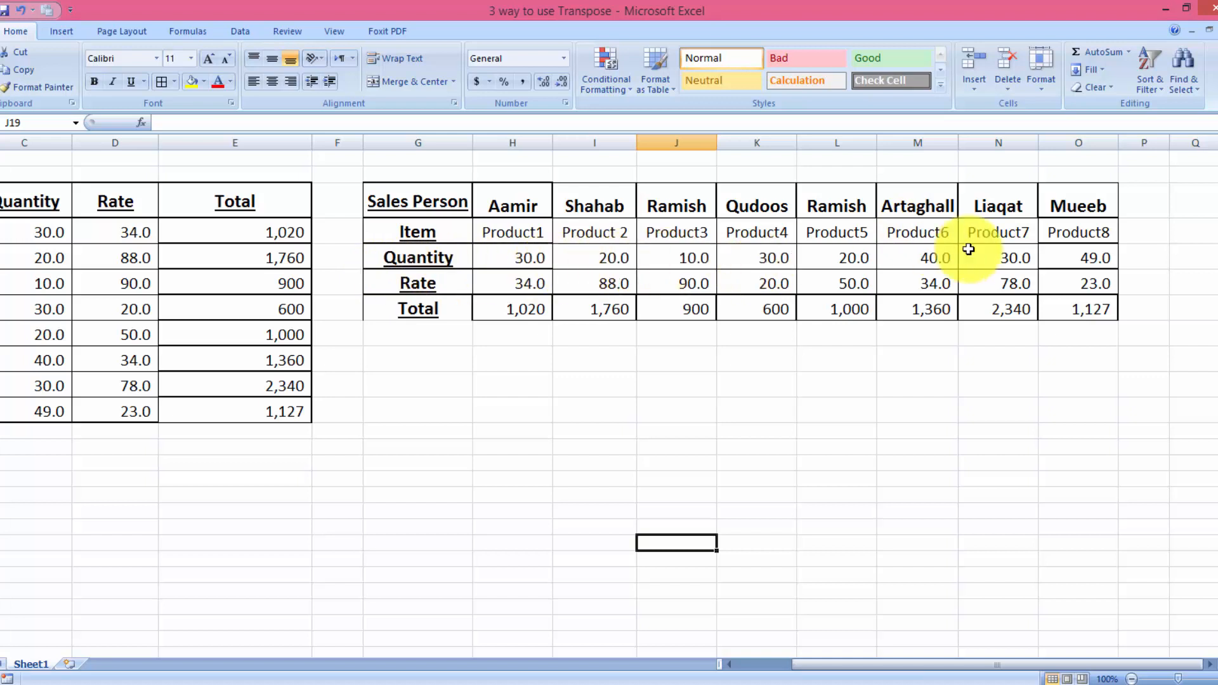
- Examine the Quantity and Rate rows of the transposed table alongside the original table
{"action": "left_click", "coordinate": [528, 260]}
{"action": "left_click_drag", "start_coordinate": [528, 260], "coordinate": [1000, 258]}
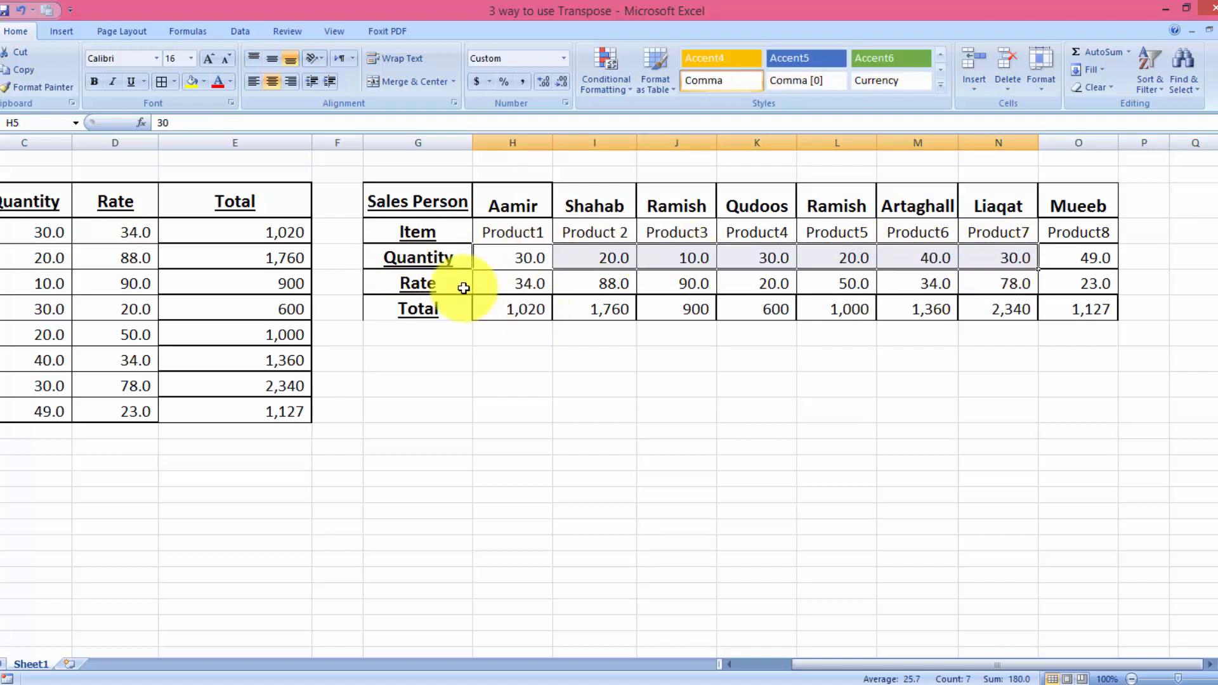
{"action": "left_click_drag", "start_coordinate": [491, 283], "coordinate": [1009, 283]}
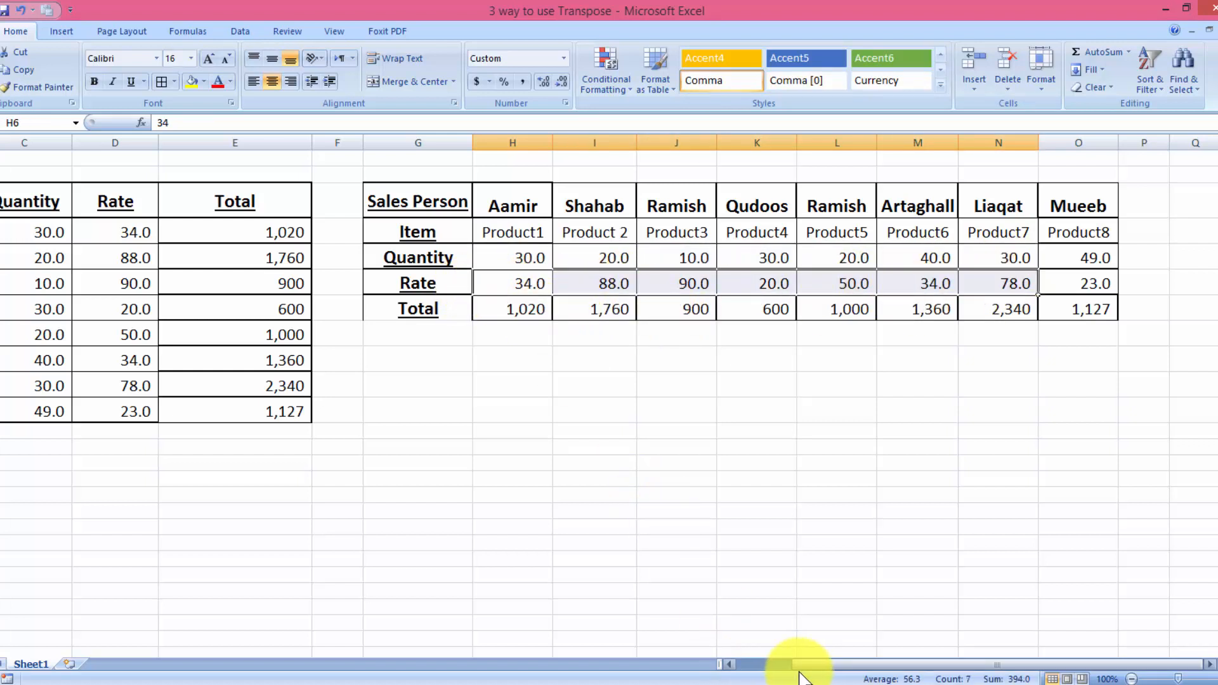
{"action": "left_click_drag", "start_coordinate": [801, 666], "coordinate": [676, 671]}
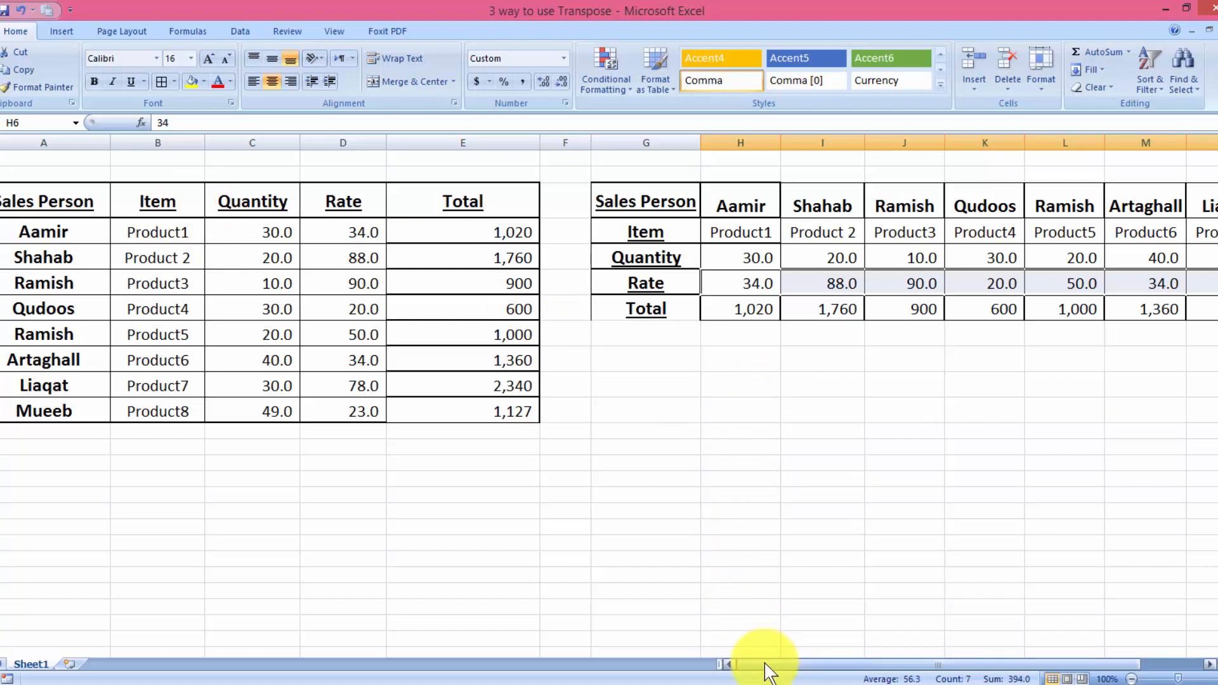
- Compare the first Quantity value in both tables, and set Product1's quantity in the original table to 40
{"action": "left_click_drag", "start_coordinate": [770, 664], "coordinate": [783, 667]}
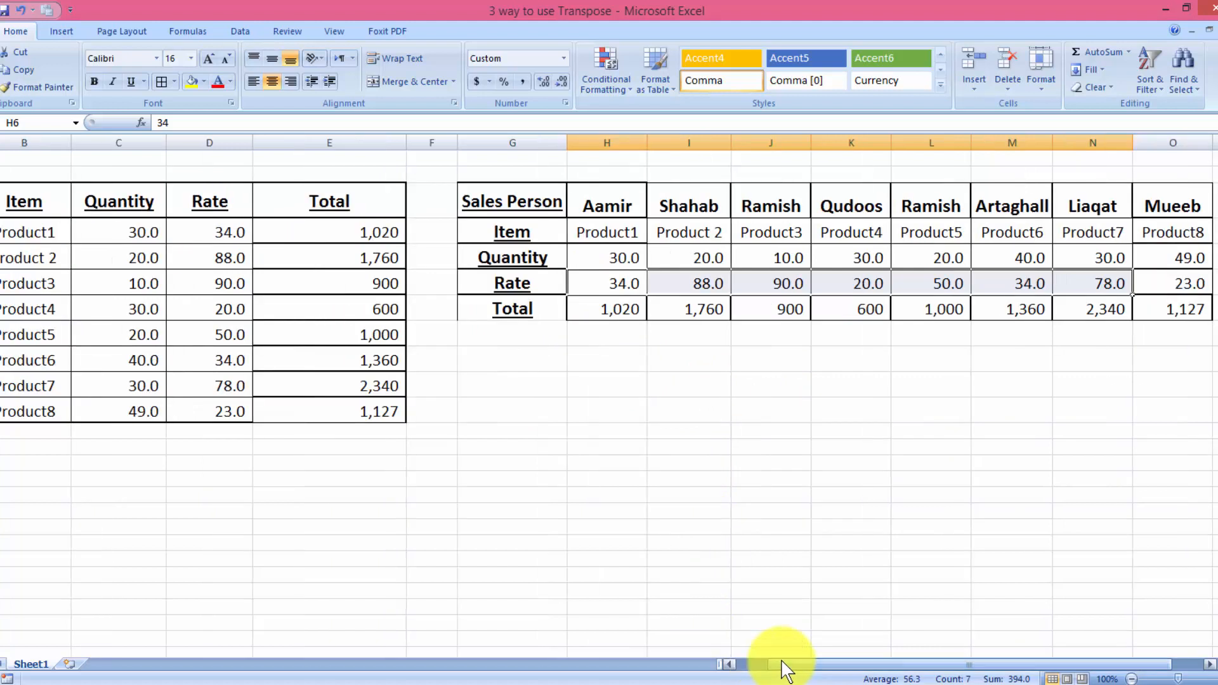
{"action": "left_click", "coordinate": [435, 401]}
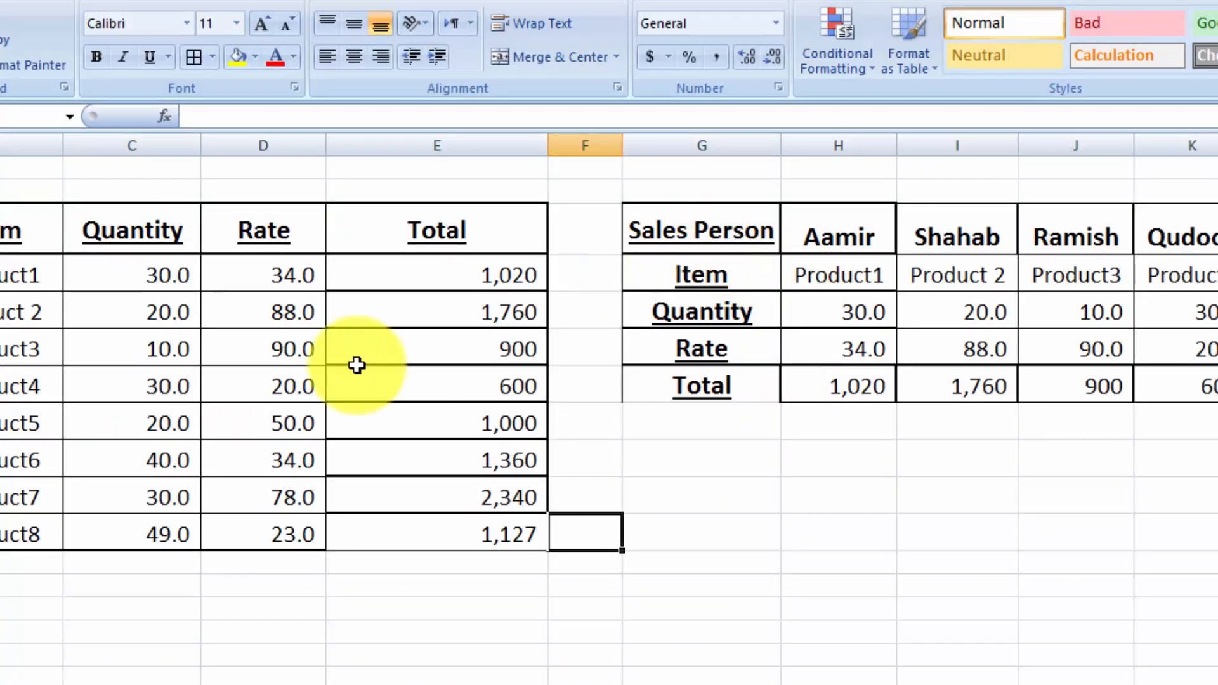
{"action": "left_click", "coordinate": [134, 278]}
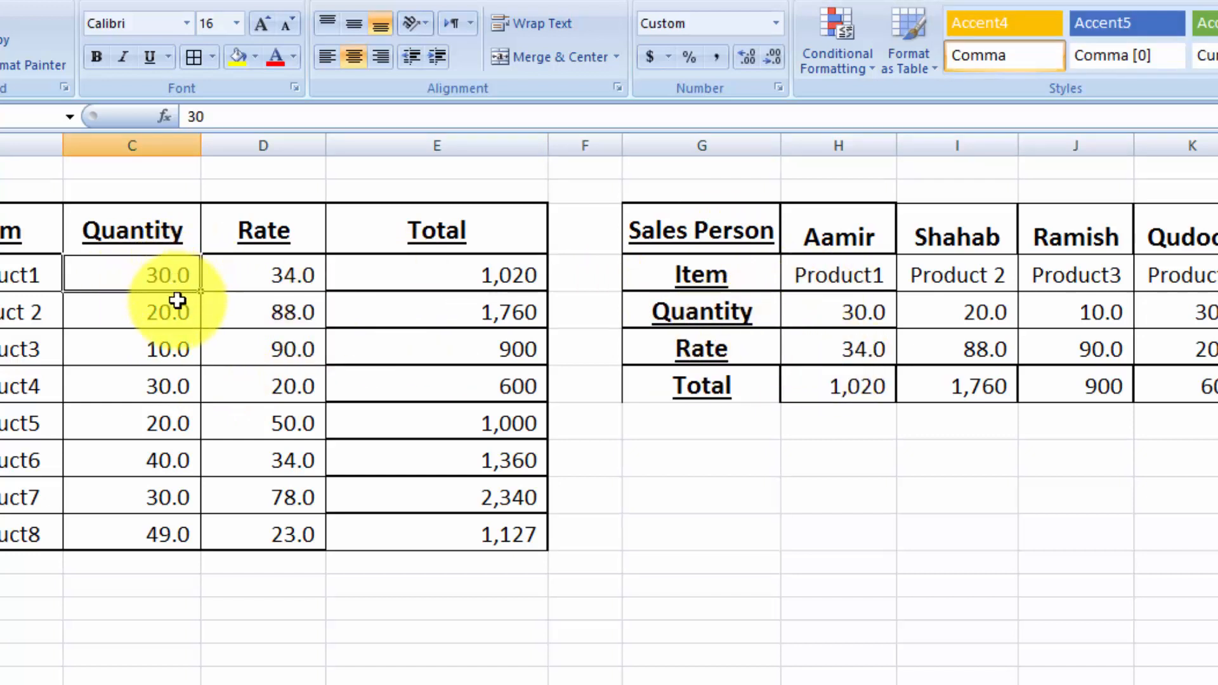
{"action": "left_click", "coordinate": [836, 322]}
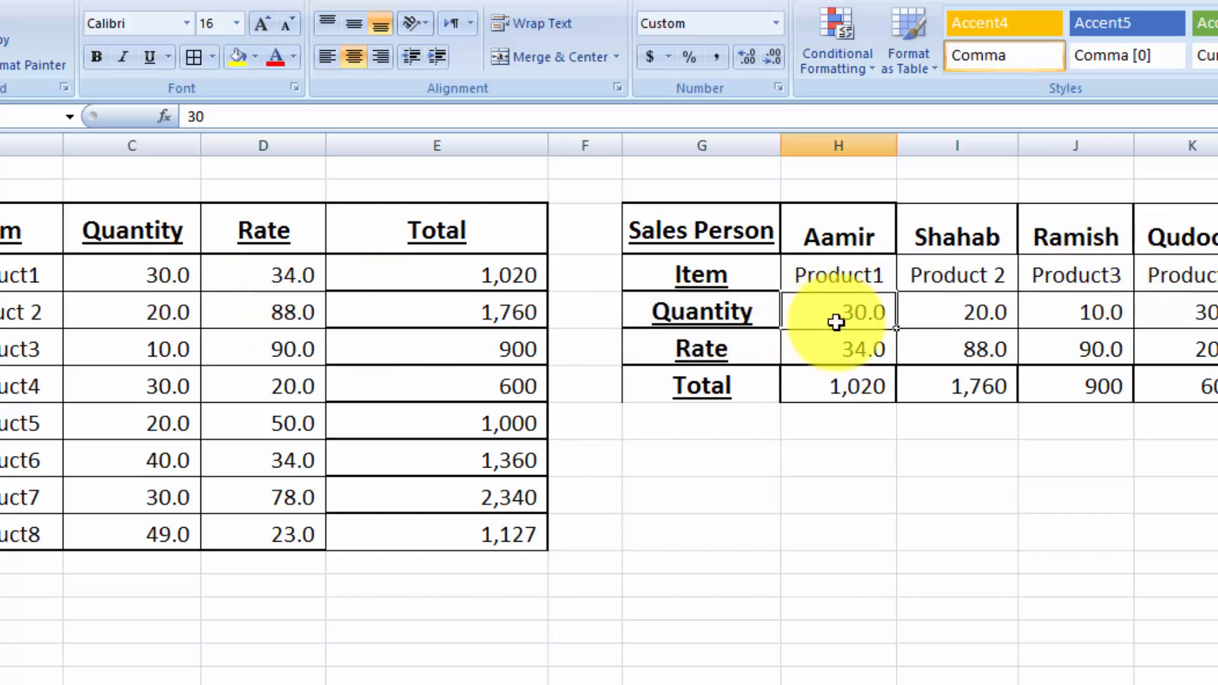
{"action": "left_click", "coordinate": [162, 282]}
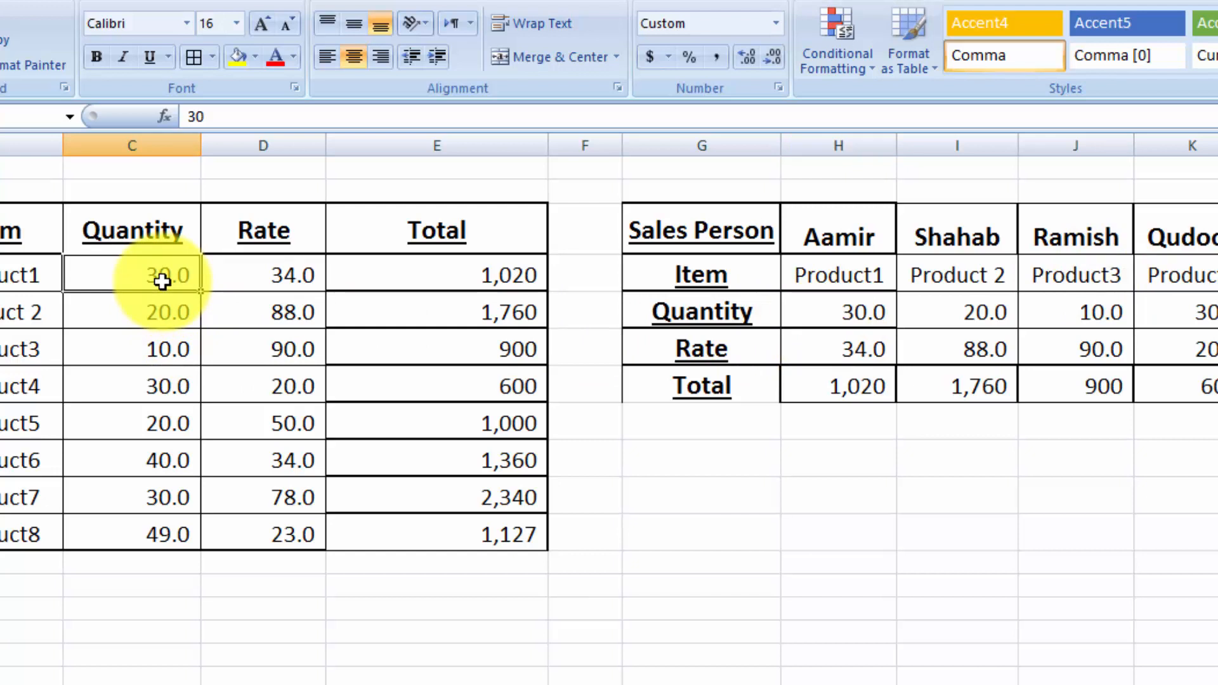
{"action": "type", "text": "40"}
{"action": "key", "text": "Tab"}
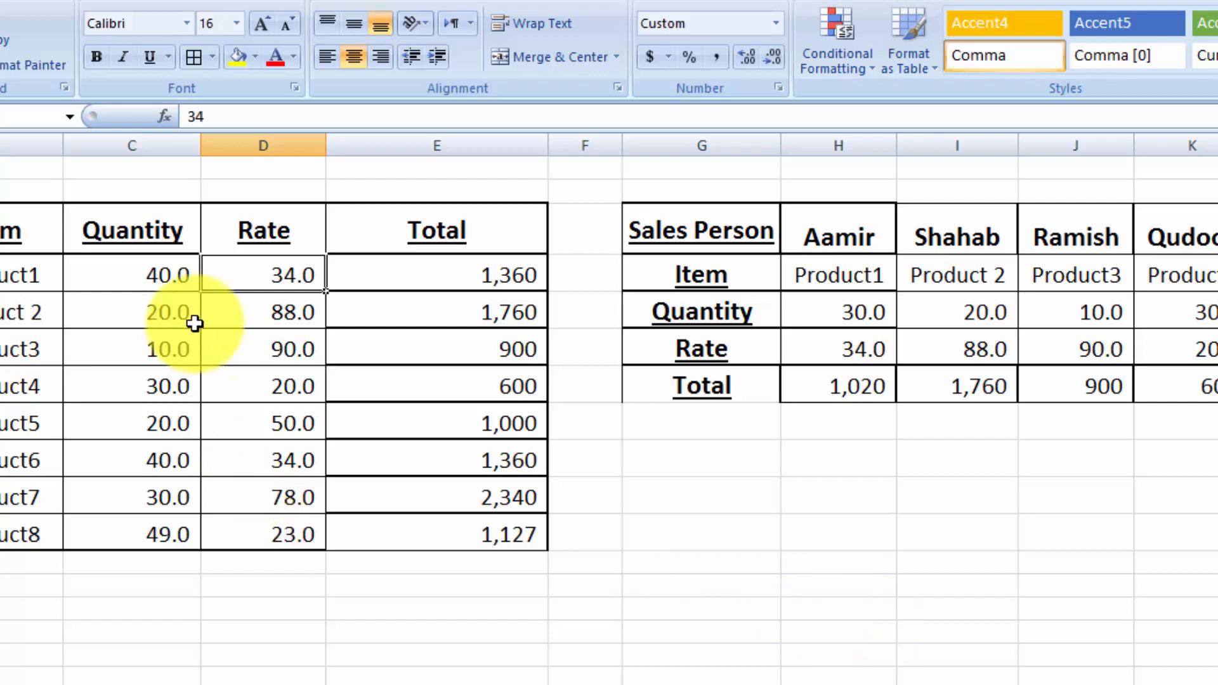
- Set the quantity of Product 2 in the original table to 30
{"action": "left_click", "coordinate": [174, 312]}
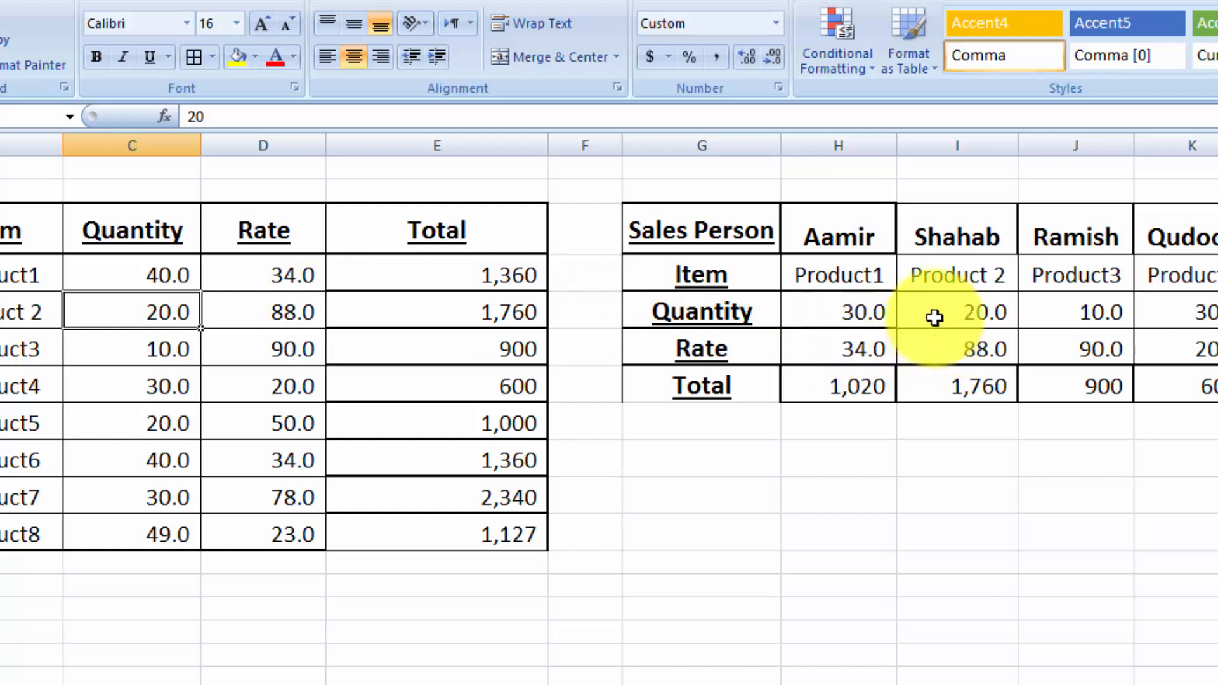
{"action": "type", "text": "30"}
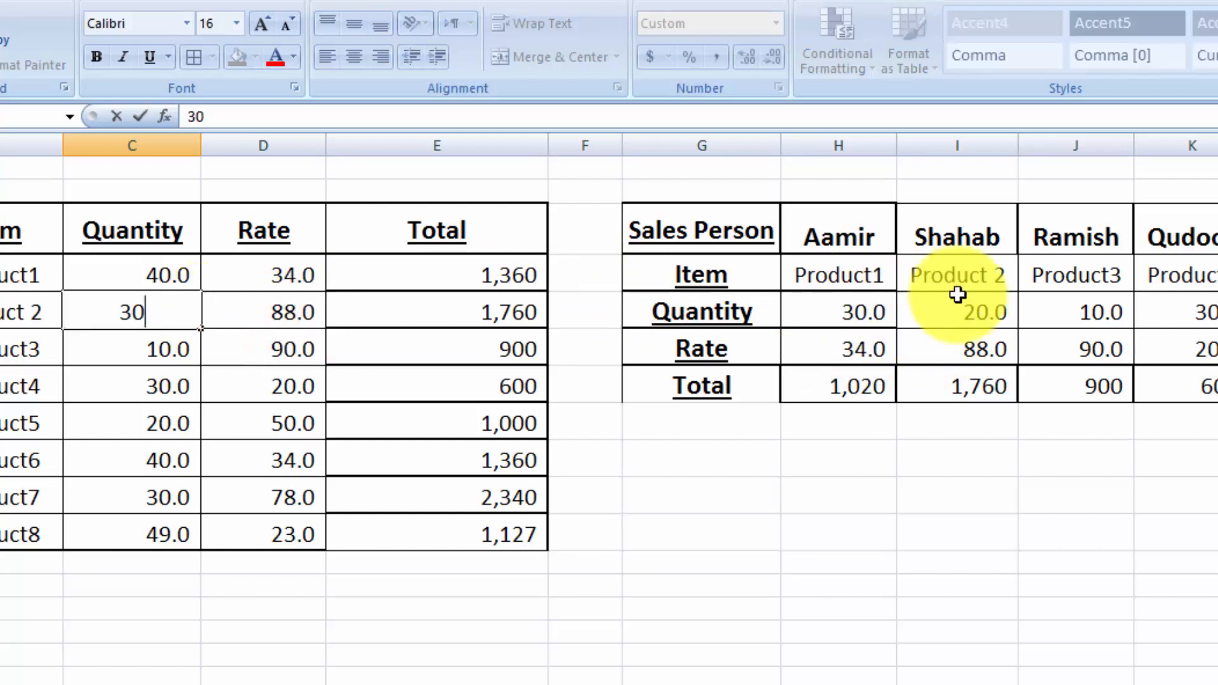
{"action": "left_click", "coordinate": [1041, 310]}
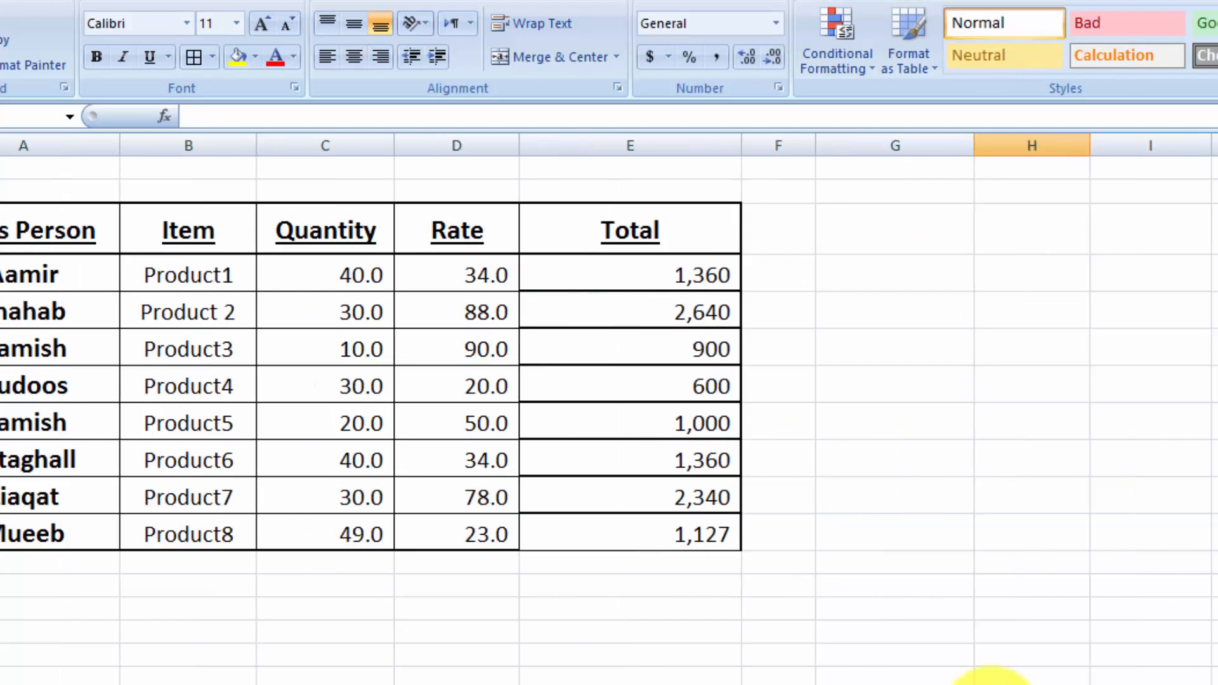
- Try entering =TRANSPOSE(A3:E11) as an ordinary formula in the single cell G3
{"action": "left_click", "coordinate": [873, 239]}
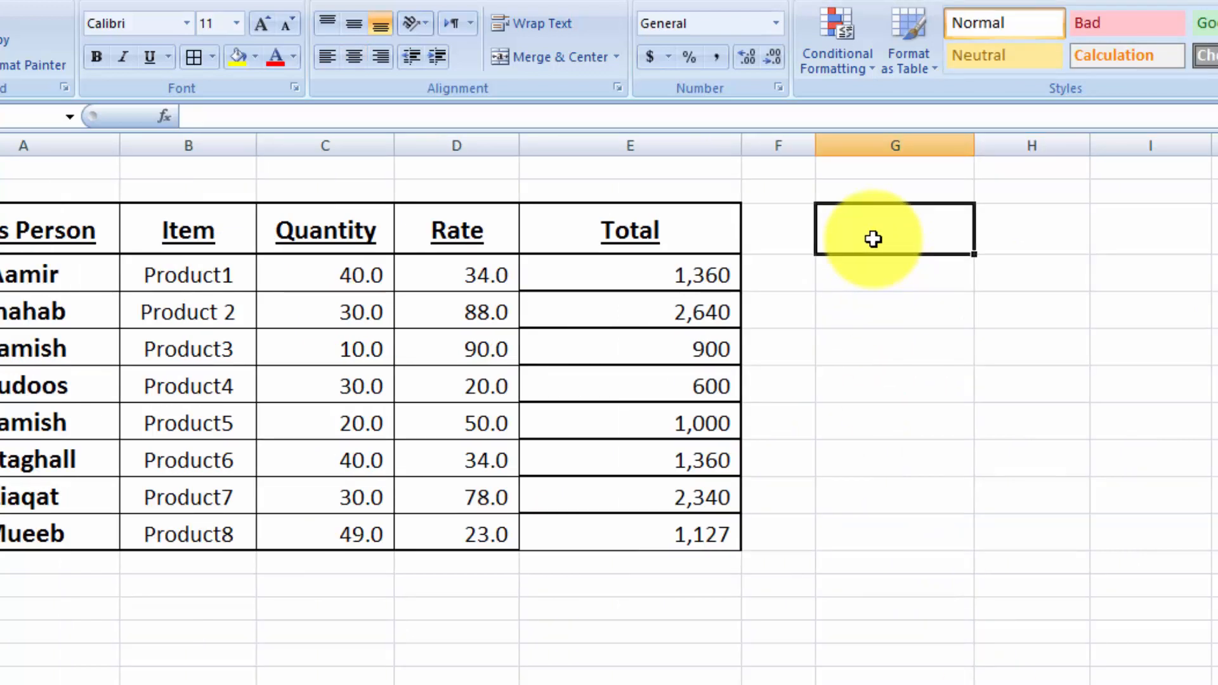
{"action": "type", "text": "="}
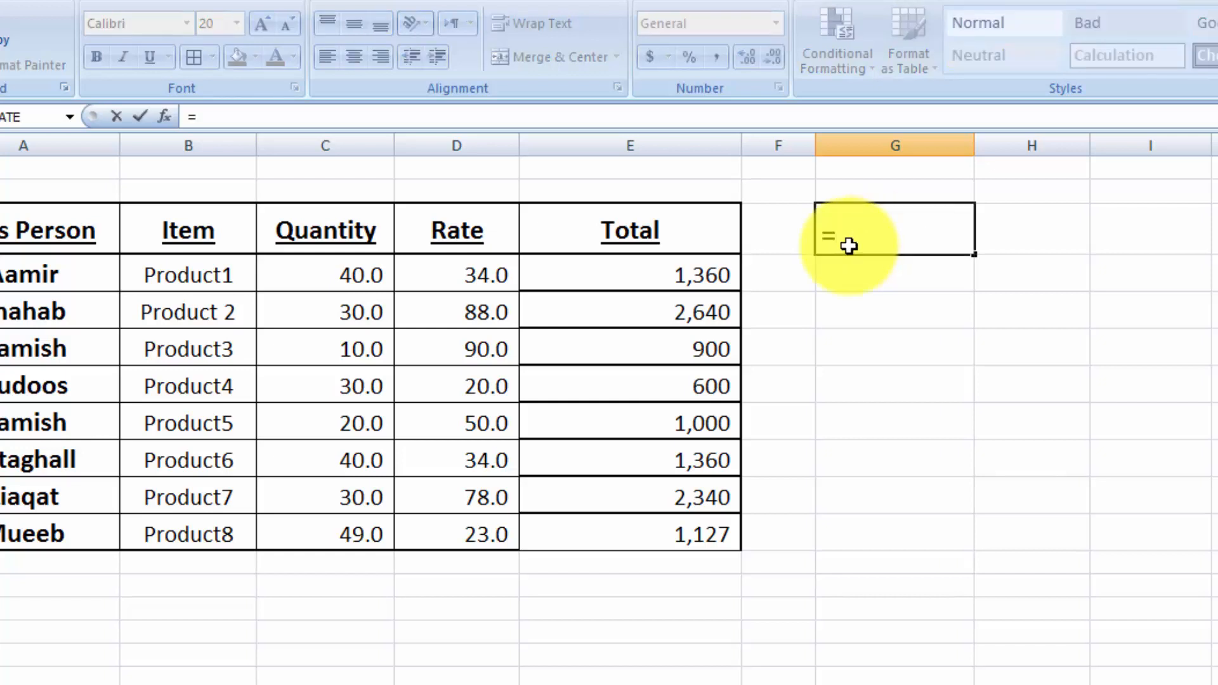
{"action": "type", "text": "trans"}
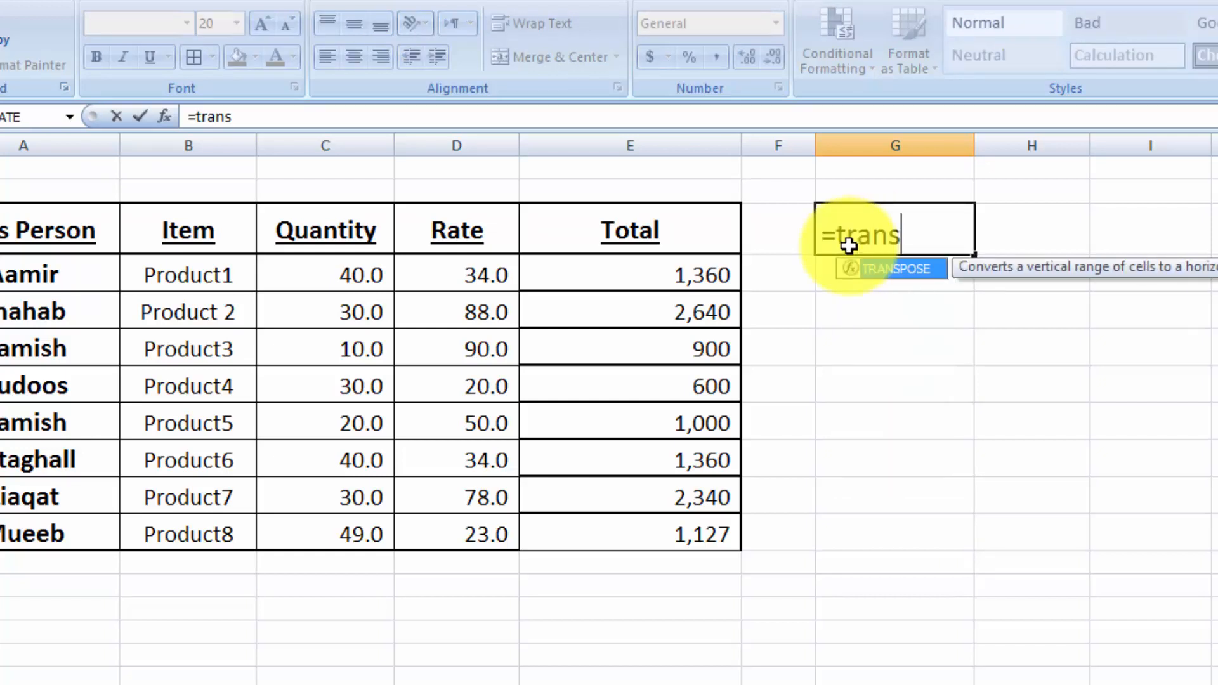
{"action": "double_click", "coordinate": [897, 264]}
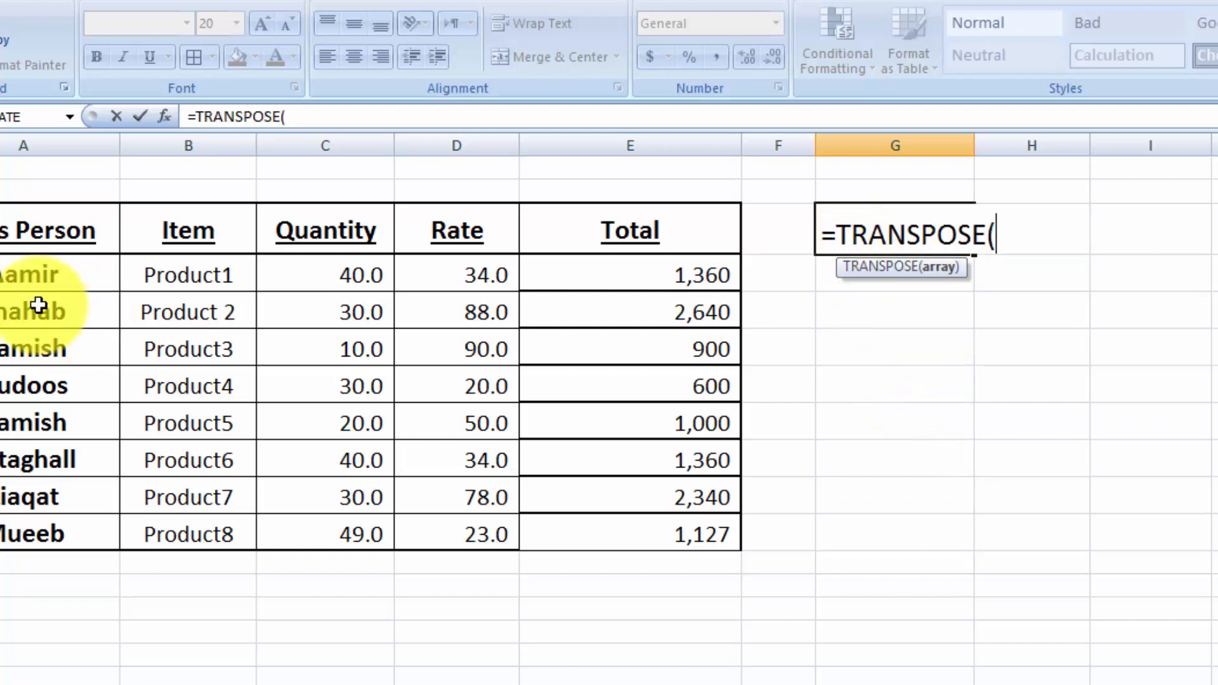
{"action": "left_click_drag", "start_coordinate": [14, 229], "coordinate": [627, 536]}
{"action": "type", "text": ")"}
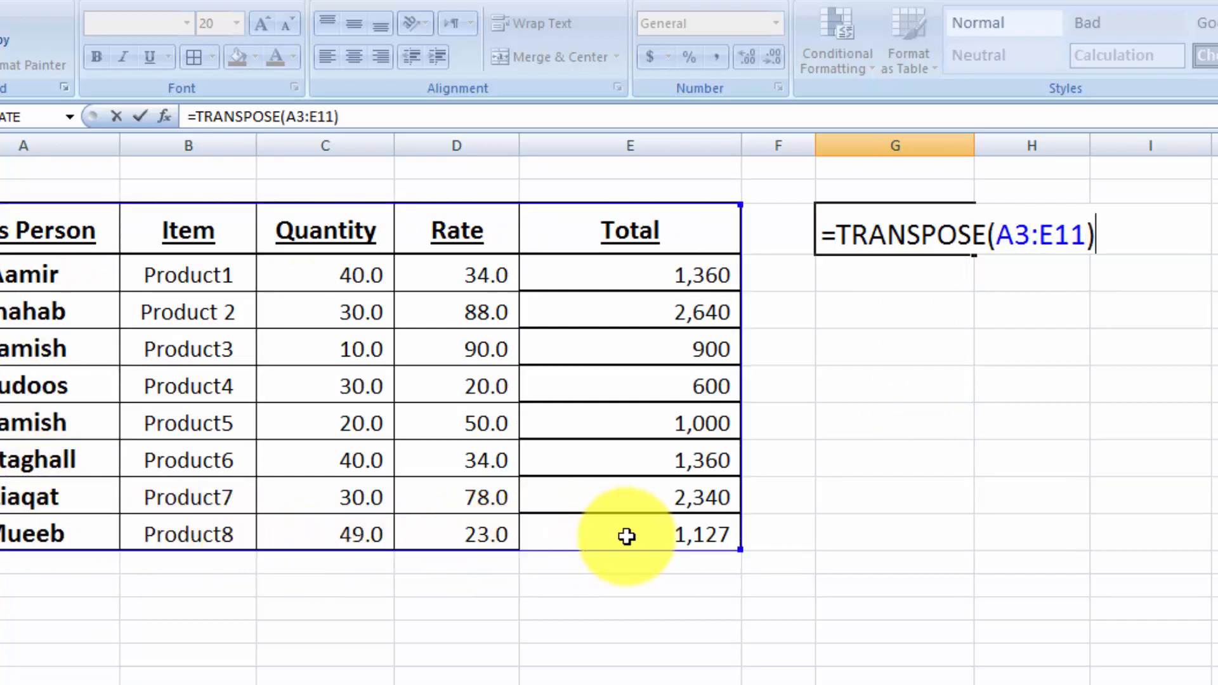
{"action": "key", "text": "Return"}
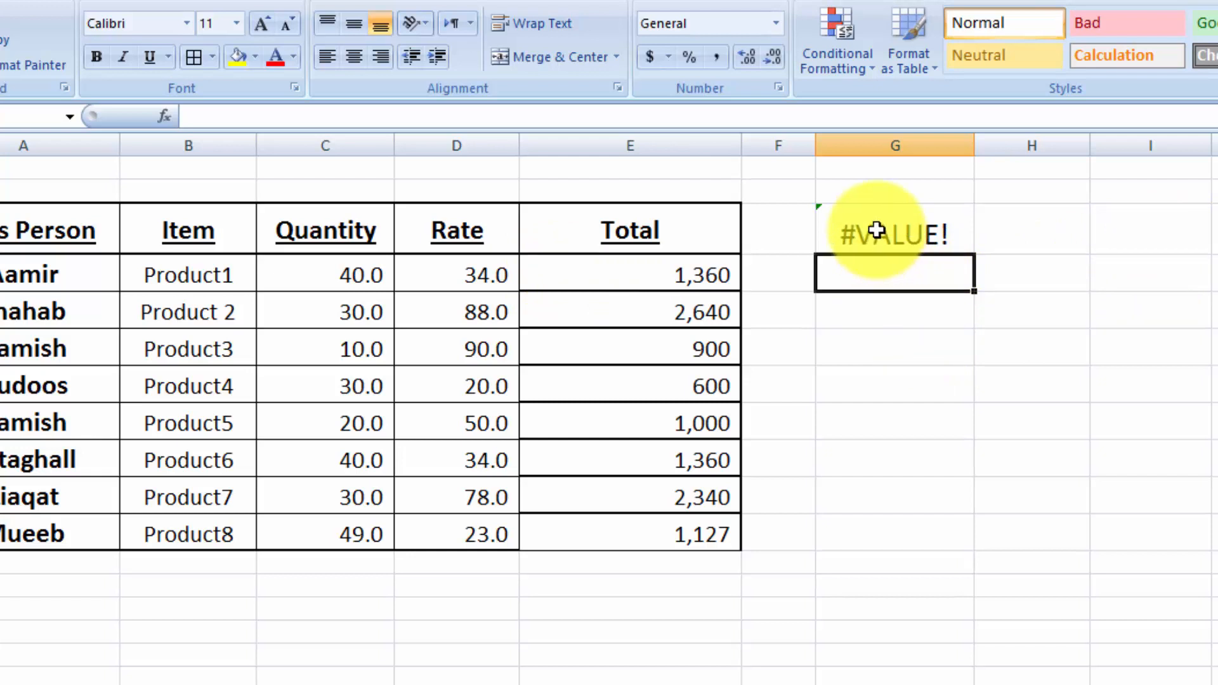
- Enter =TRANSPOSE(A3:E11) as an array formula across the range G3:K11
{"action": "left_click_drag", "start_coordinate": [876, 231], "coordinate": [1215, 429]}
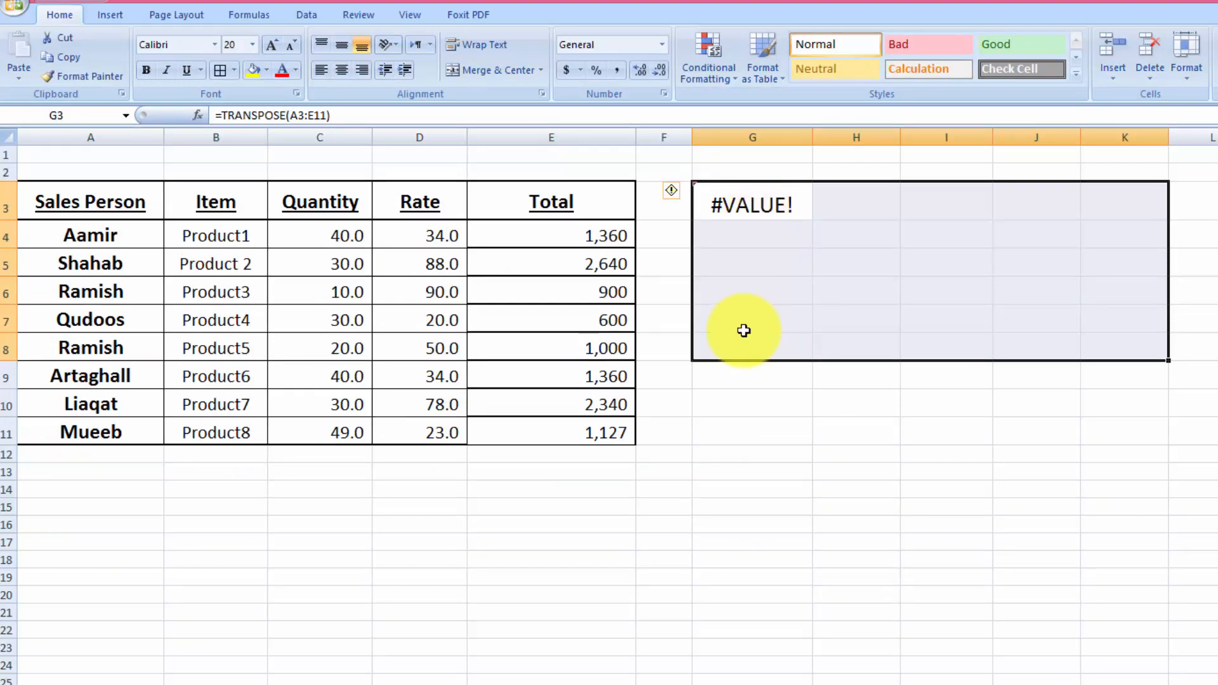
{"action": "left_click", "coordinate": [638, 546]}
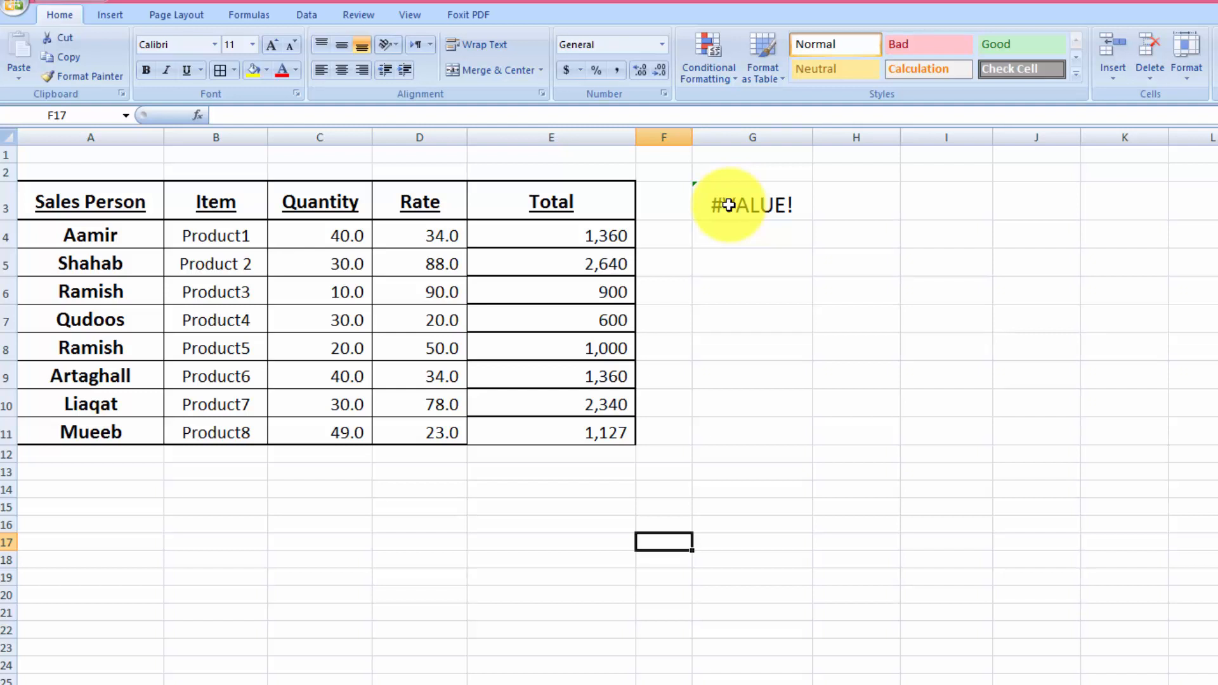
{"action": "left_click_drag", "start_coordinate": [728, 205], "coordinate": [1111, 422]}
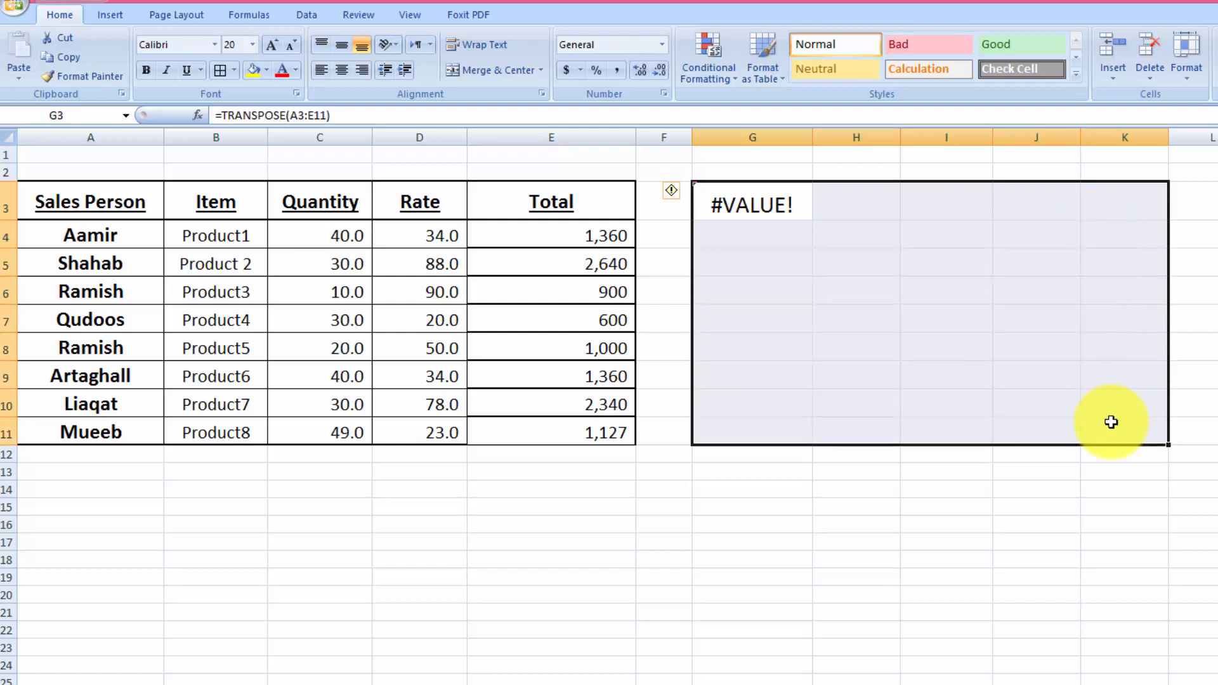
{"action": "left_click", "coordinate": [763, 213]}
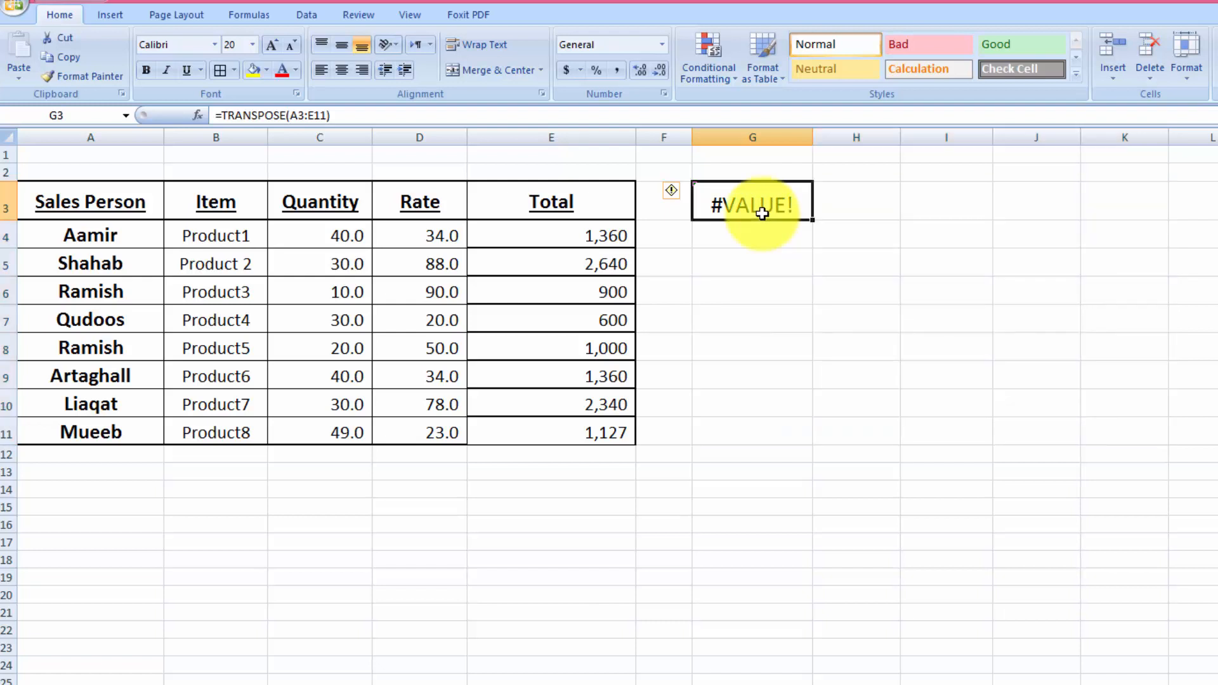
{"action": "left_click_drag", "start_coordinate": [762, 213], "coordinate": [1094, 427]}
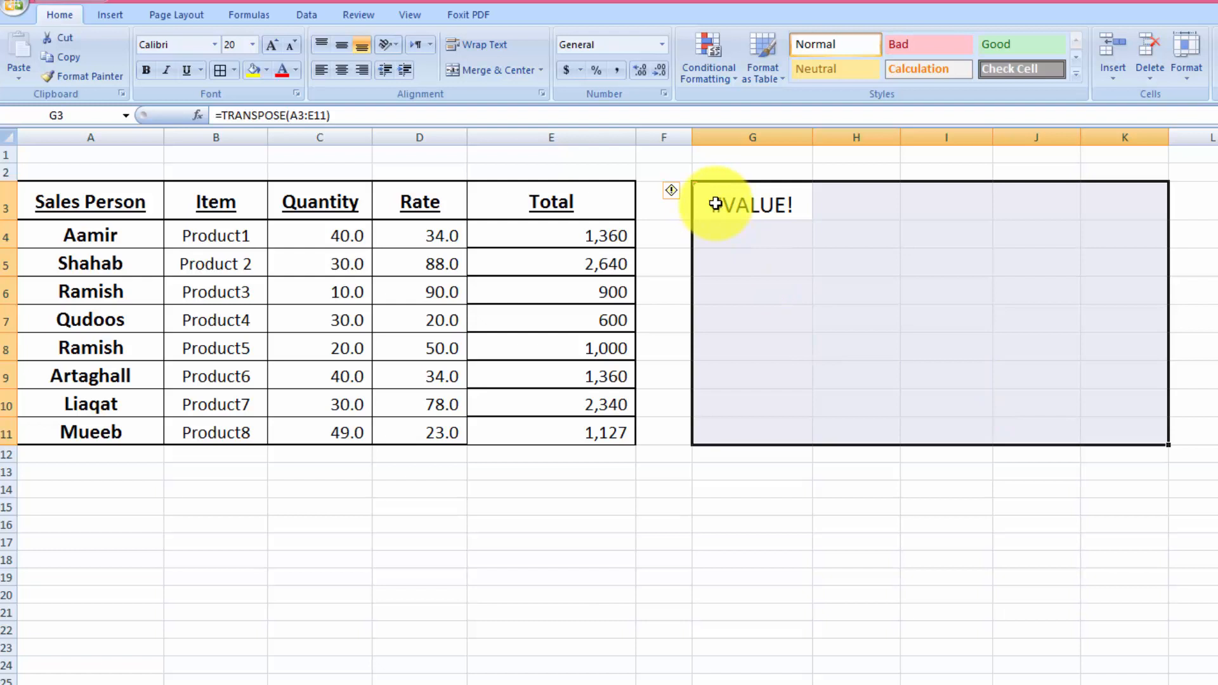
{"action": "type", "text": "="}
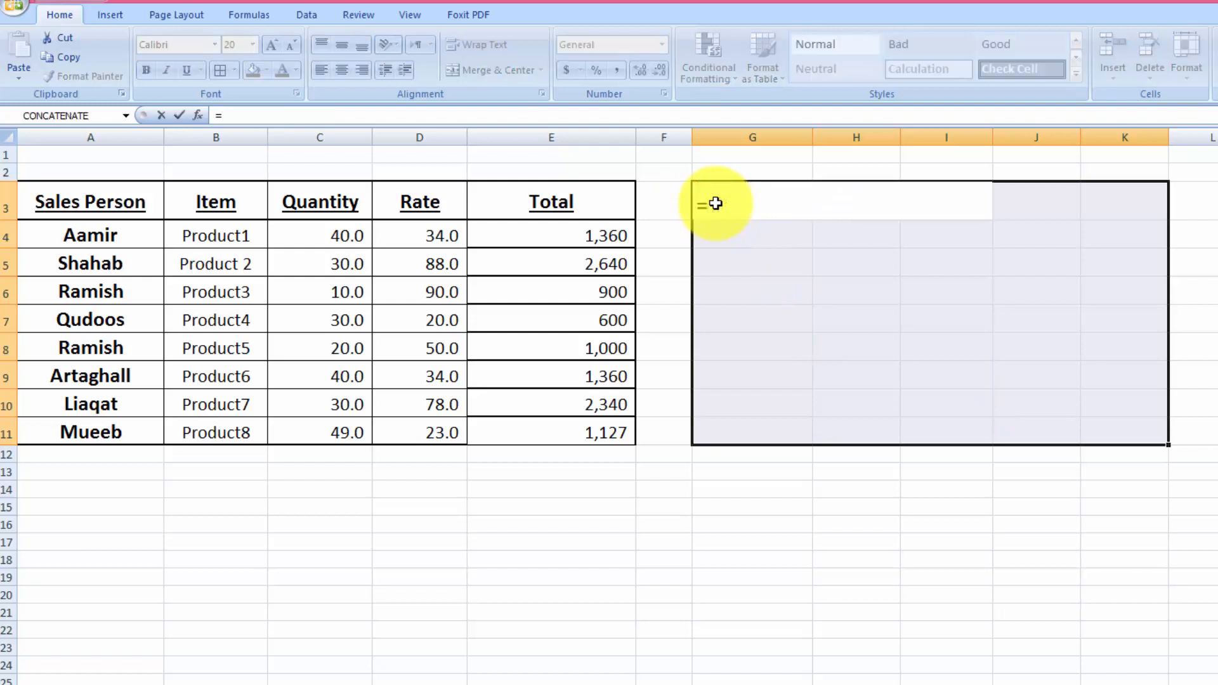
{"action": "type", "text": "tran"}
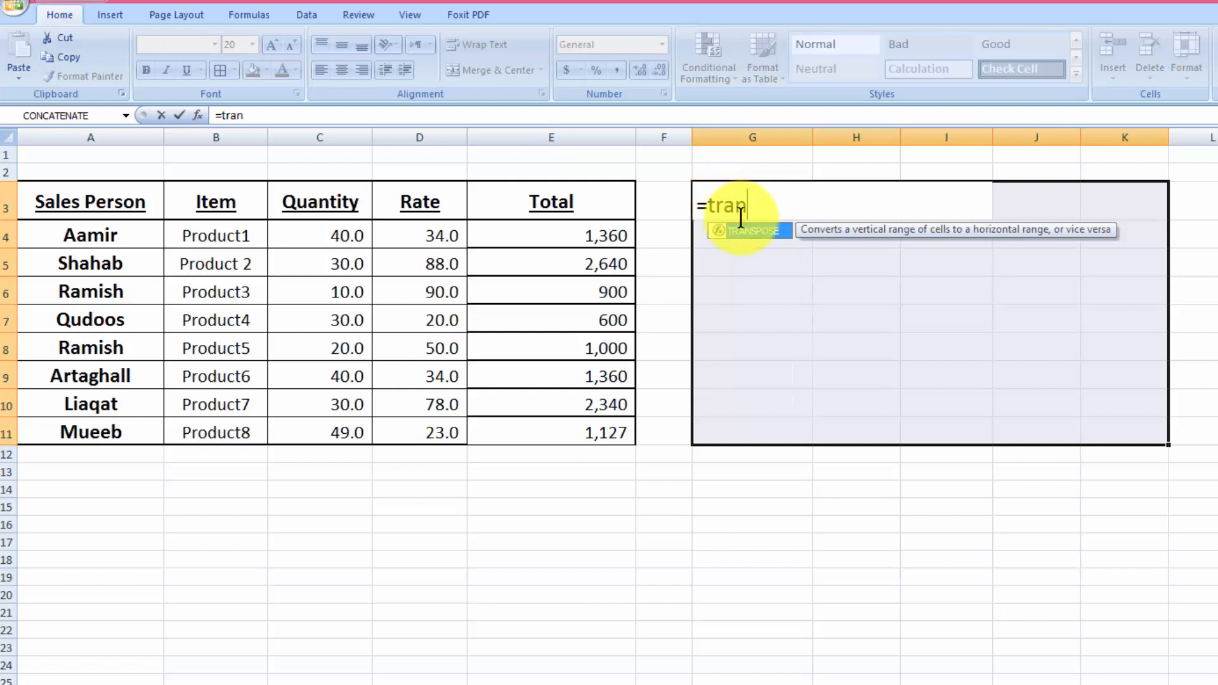
{"action": "double_click", "coordinate": [752, 235]}
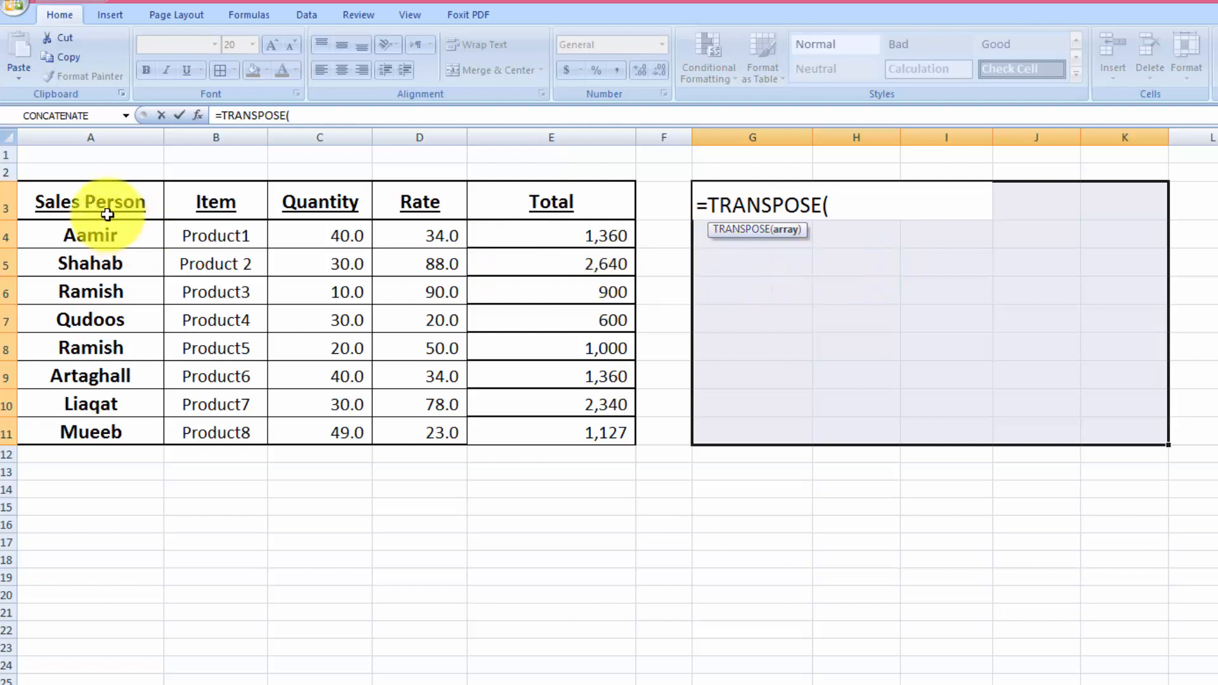
{"action": "left_click_drag", "start_coordinate": [107, 214], "coordinate": [542, 434]}
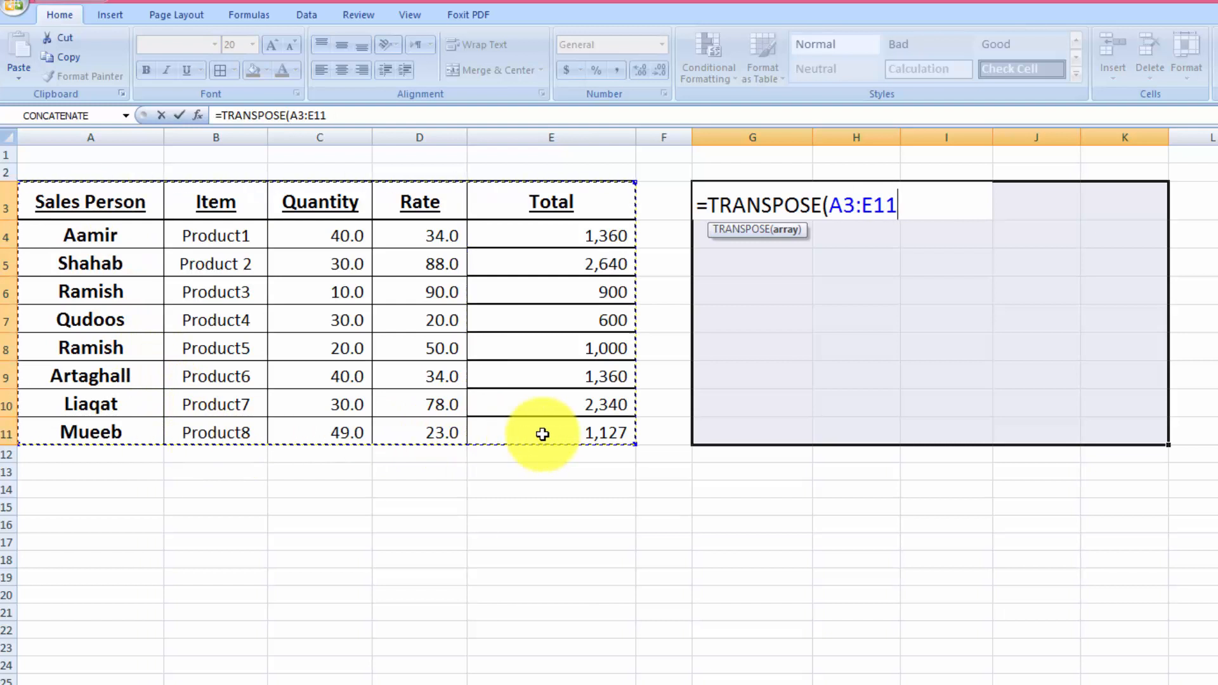
{"action": "type", "text": ")"}
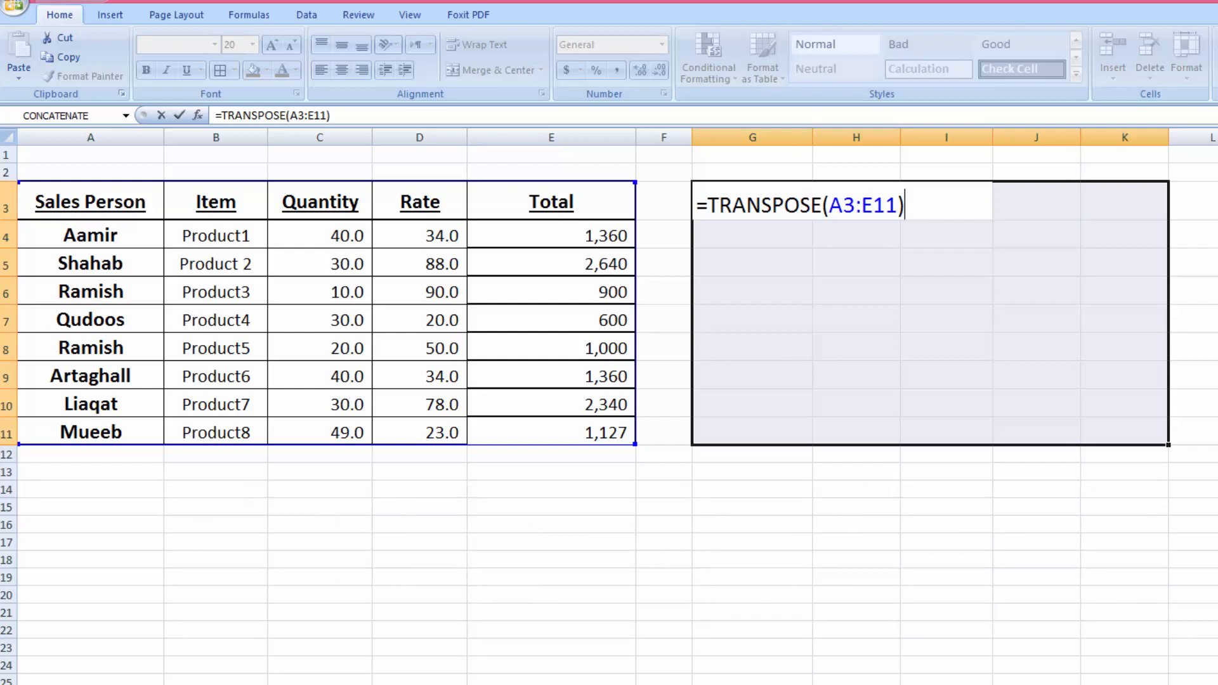
{"action": "key", "text": "ctrl+shift+Return"}
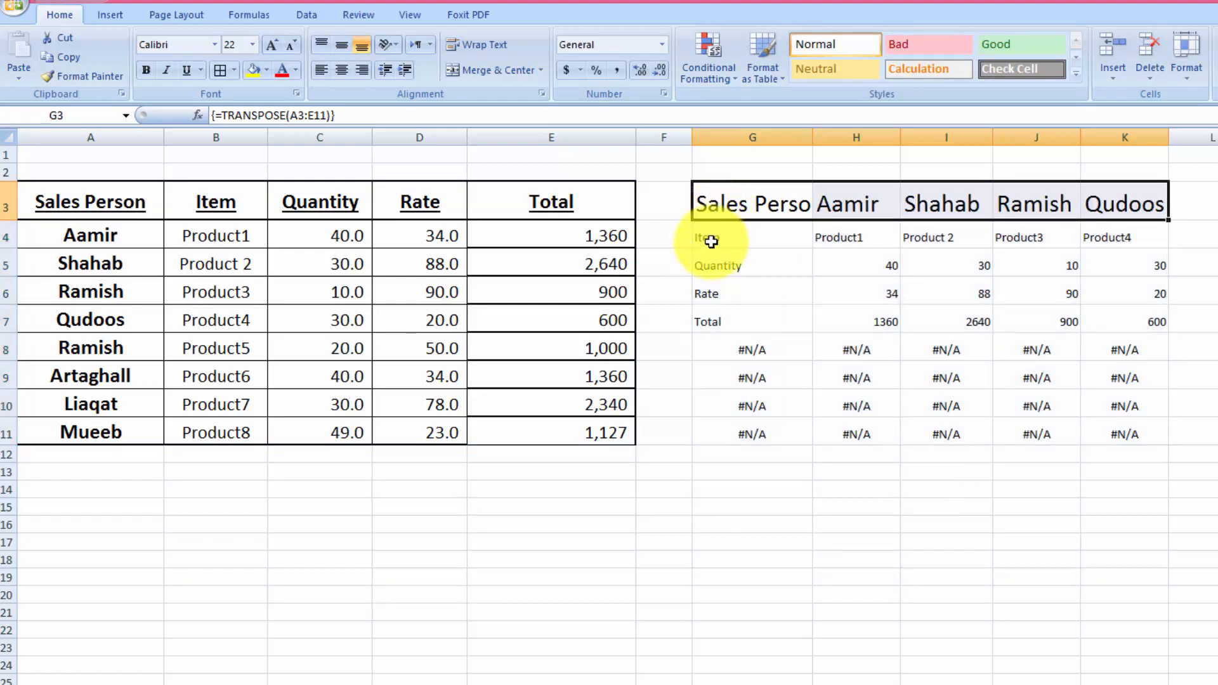
{"action": "left_click_drag", "start_coordinate": [712, 240], "coordinate": [727, 293]}
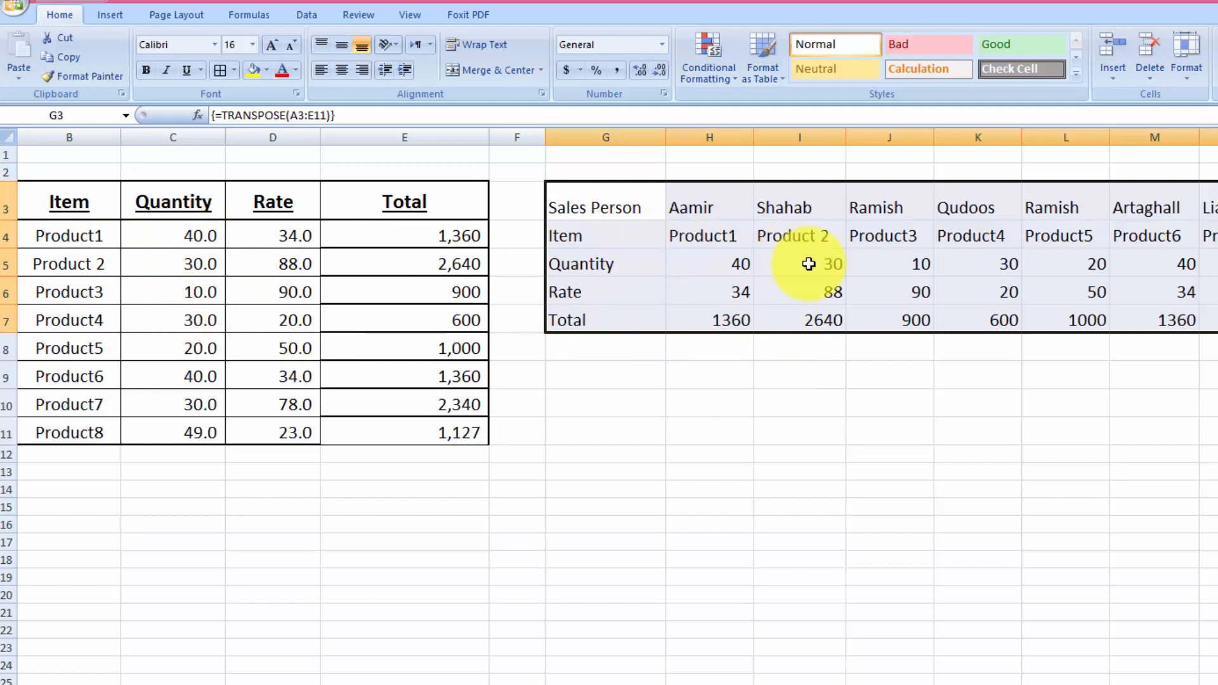
- Re-enter the =TRANSPOSE(A3:E11) formula as an array formula over the whole transposed table starting at G3
{"action": "left_click", "coordinate": [780, 406]}
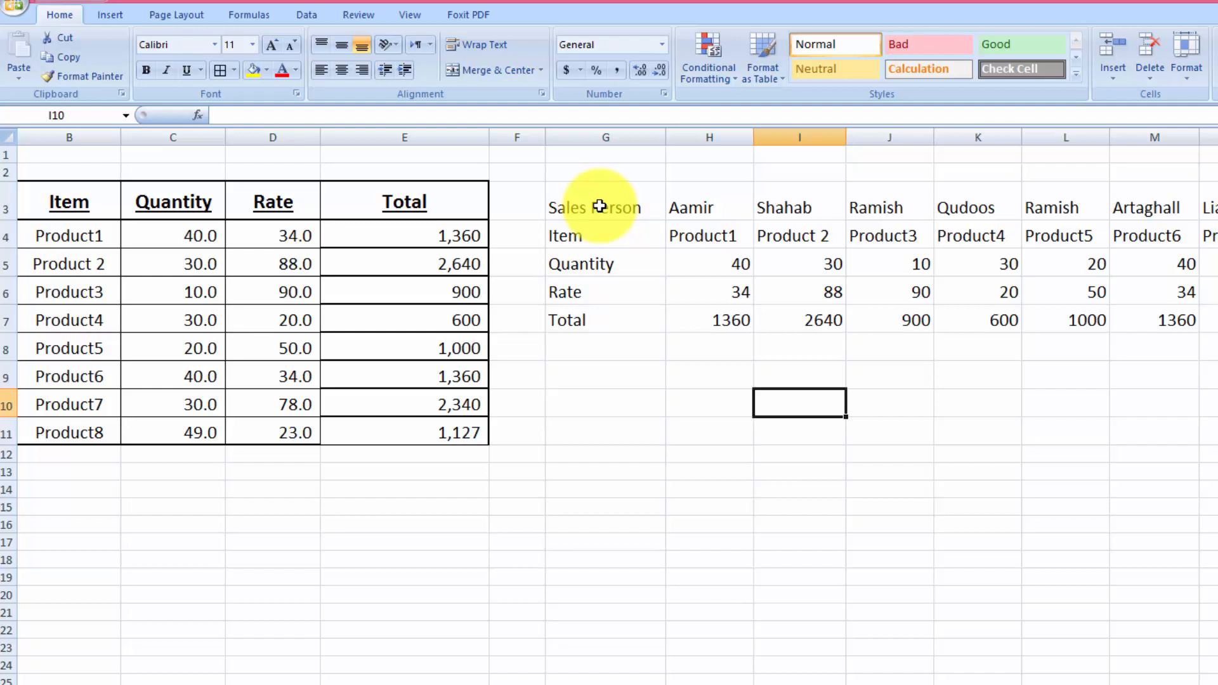
{"action": "left_click_drag", "start_coordinate": [600, 206], "coordinate": [1209, 311]}
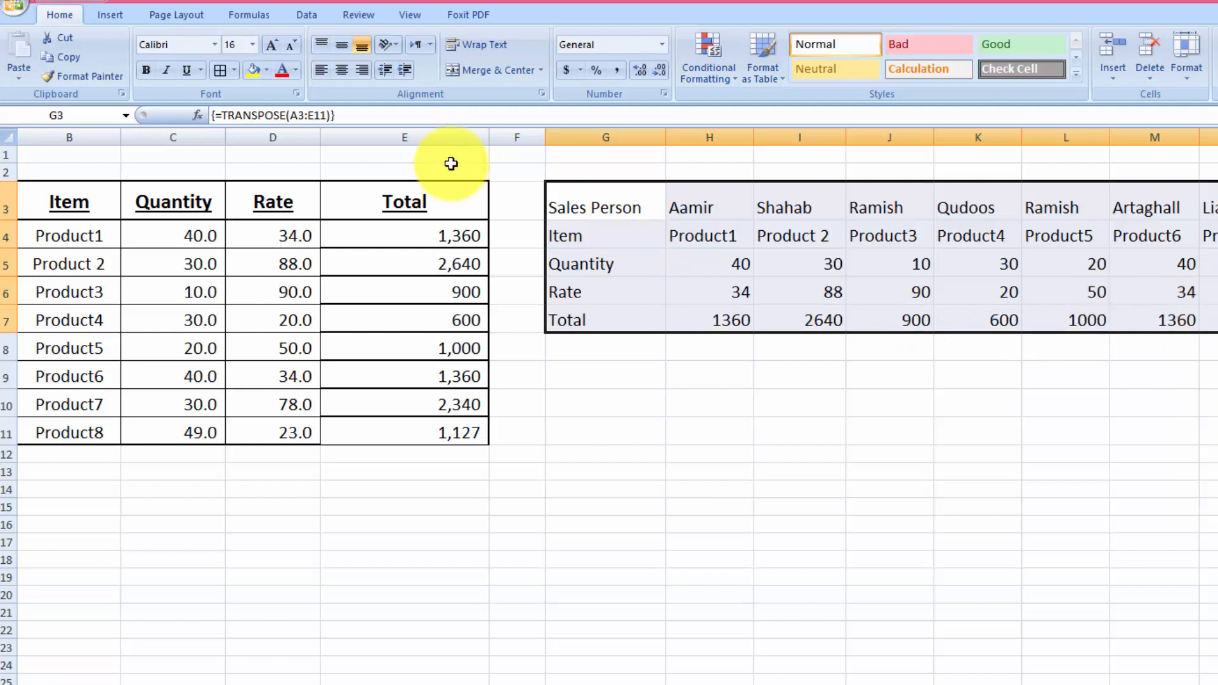
{"action": "left_click", "coordinate": [358, 116]}
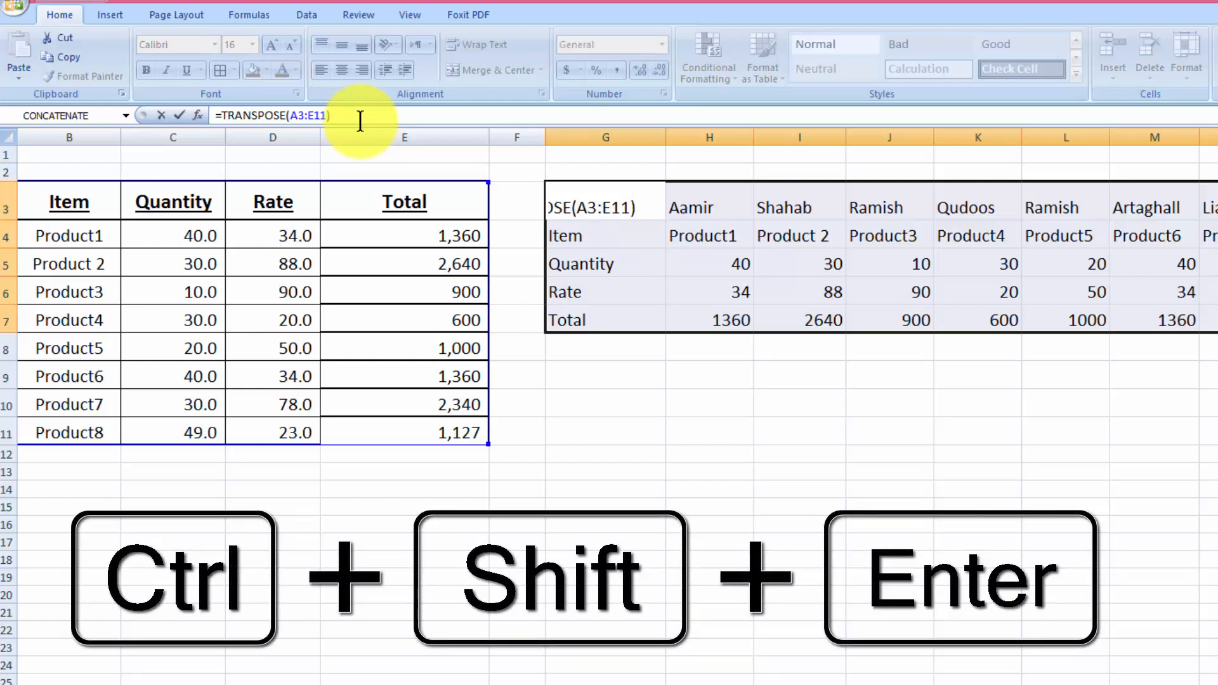
{"action": "key", "text": "ctrl+shift+Return"}
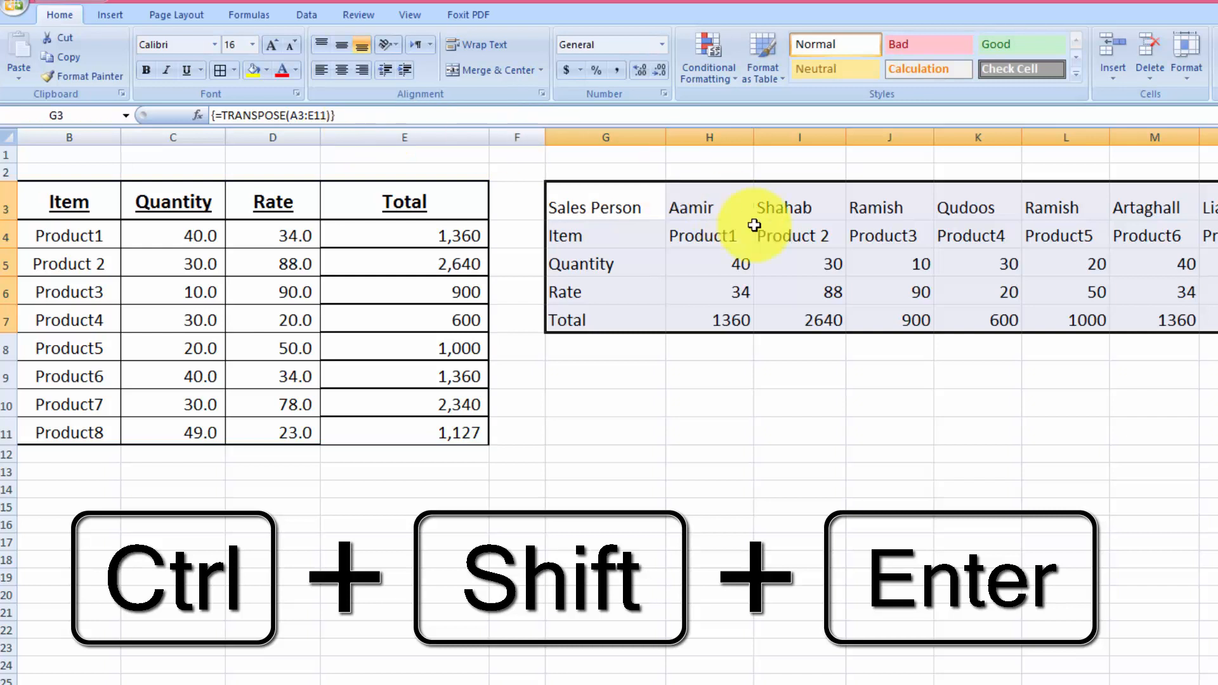
{"action": "left_click", "coordinate": [942, 387]}
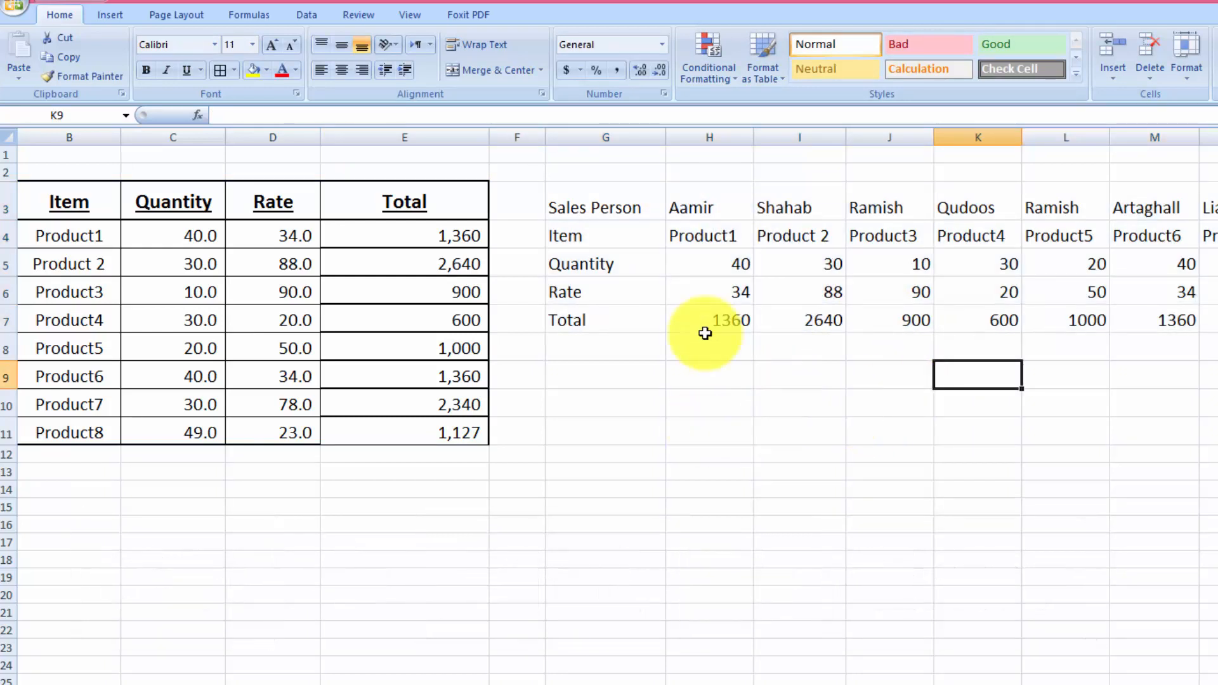
- Apply all borders to the cells of the transposed table starting at G3
{"action": "left_click", "coordinate": [608, 210]}
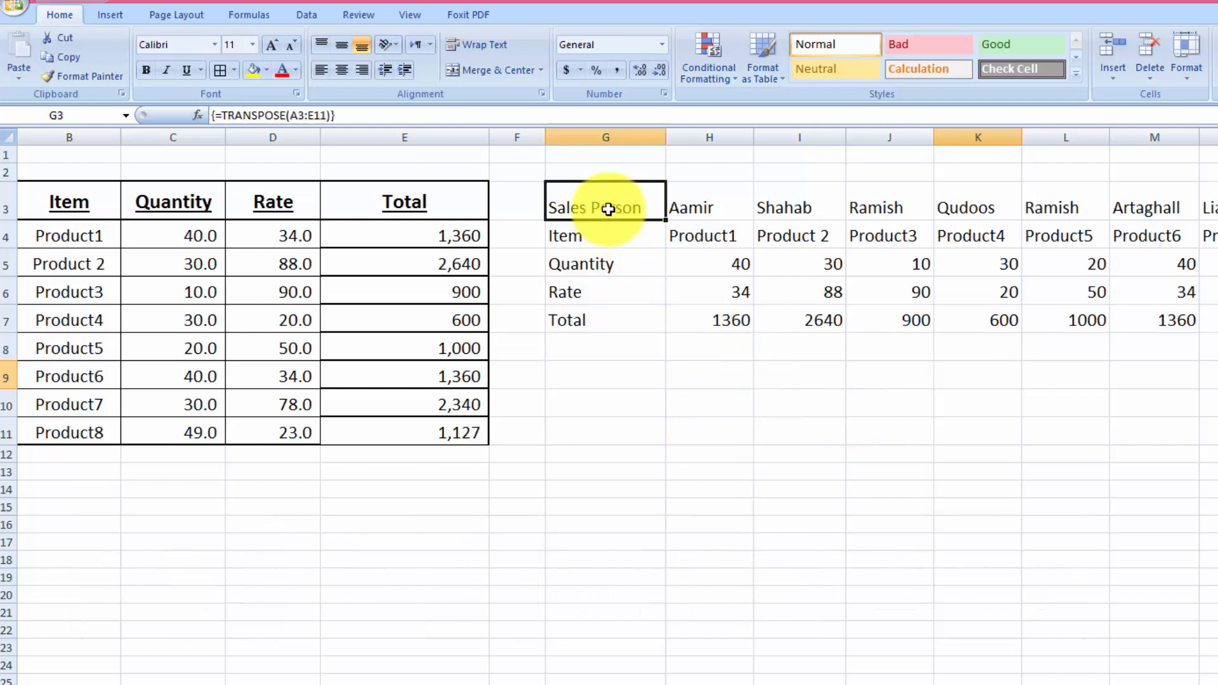
{"action": "left_click_drag", "start_coordinate": [608, 209], "coordinate": [1202, 320]}
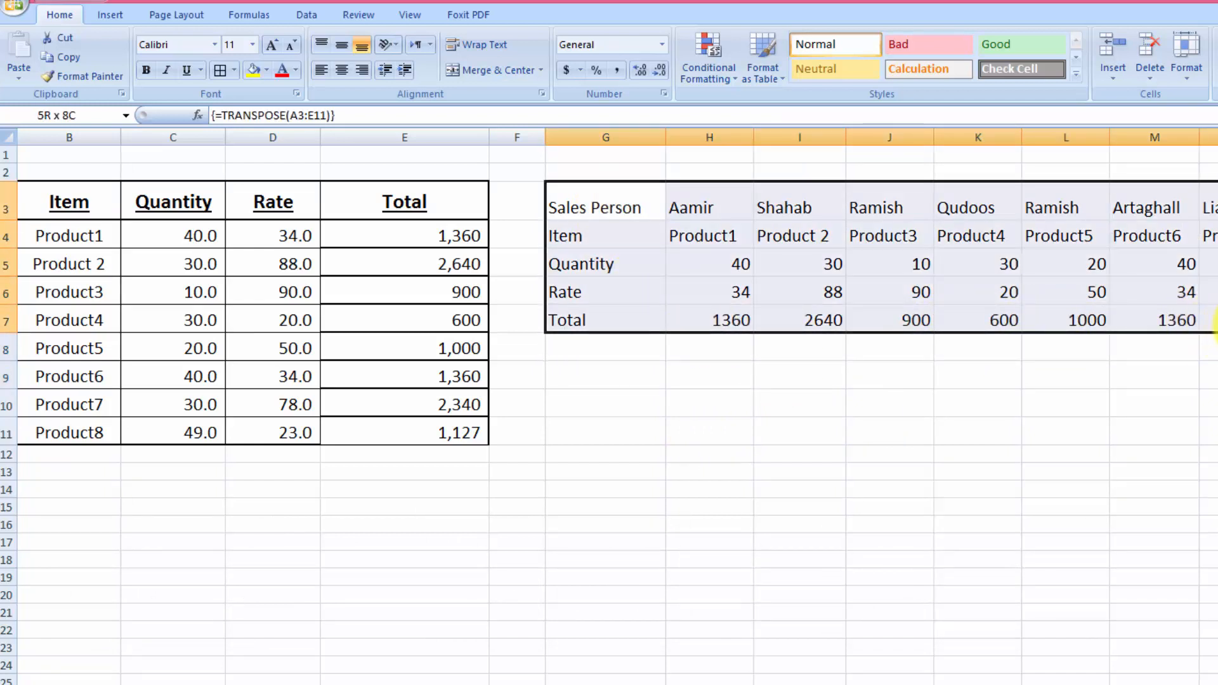
{"action": "left_click", "coordinate": [219, 70]}
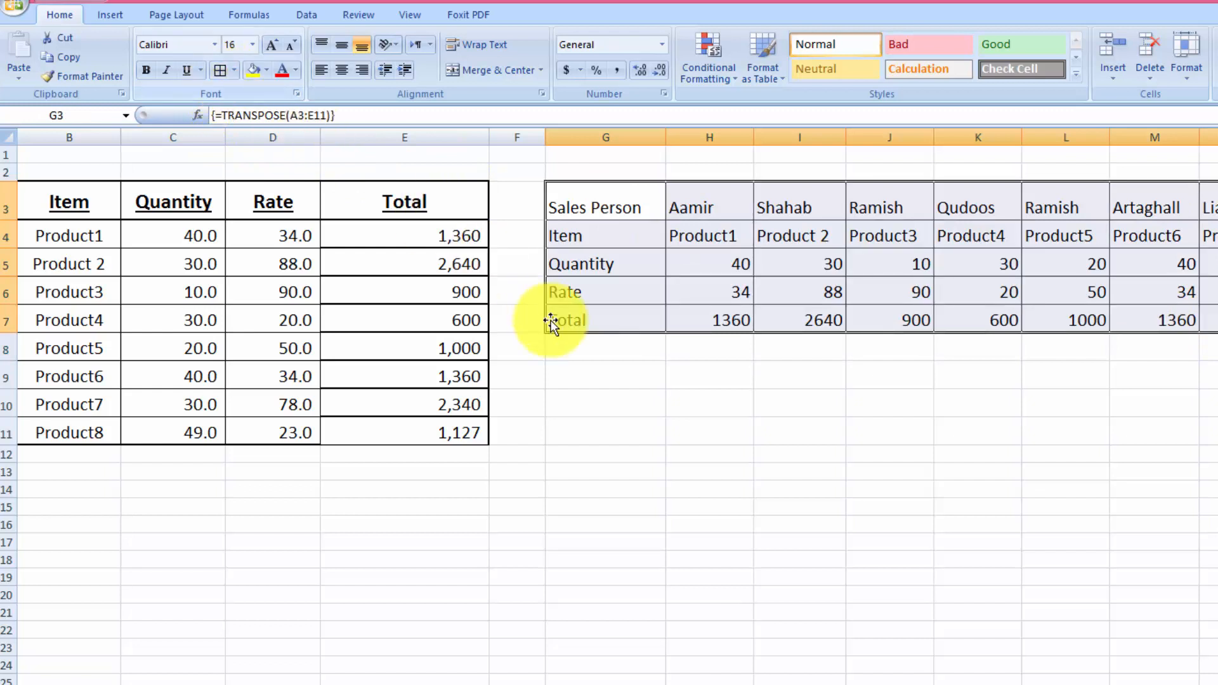
- Set the source table's quantities to 40 for Product 2 and 20 for Product3
{"action": "left_click", "coordinate": [830, 431]}
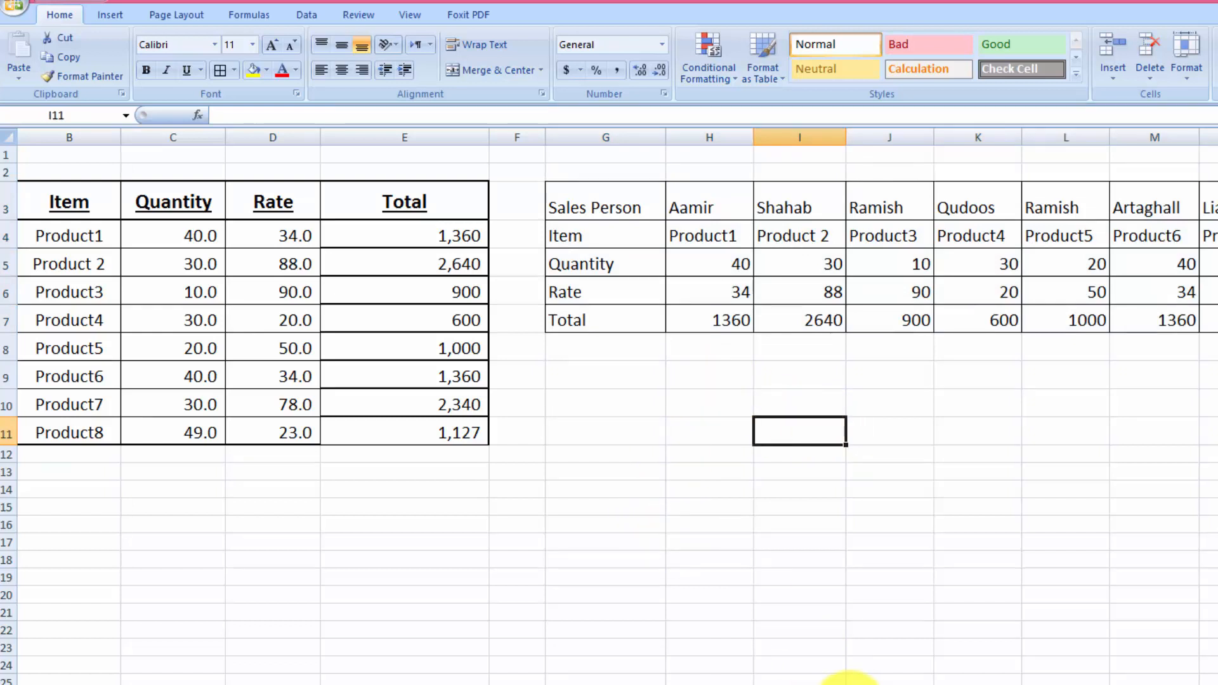
{"action": "left_click", "coordinate": [844, 684]}
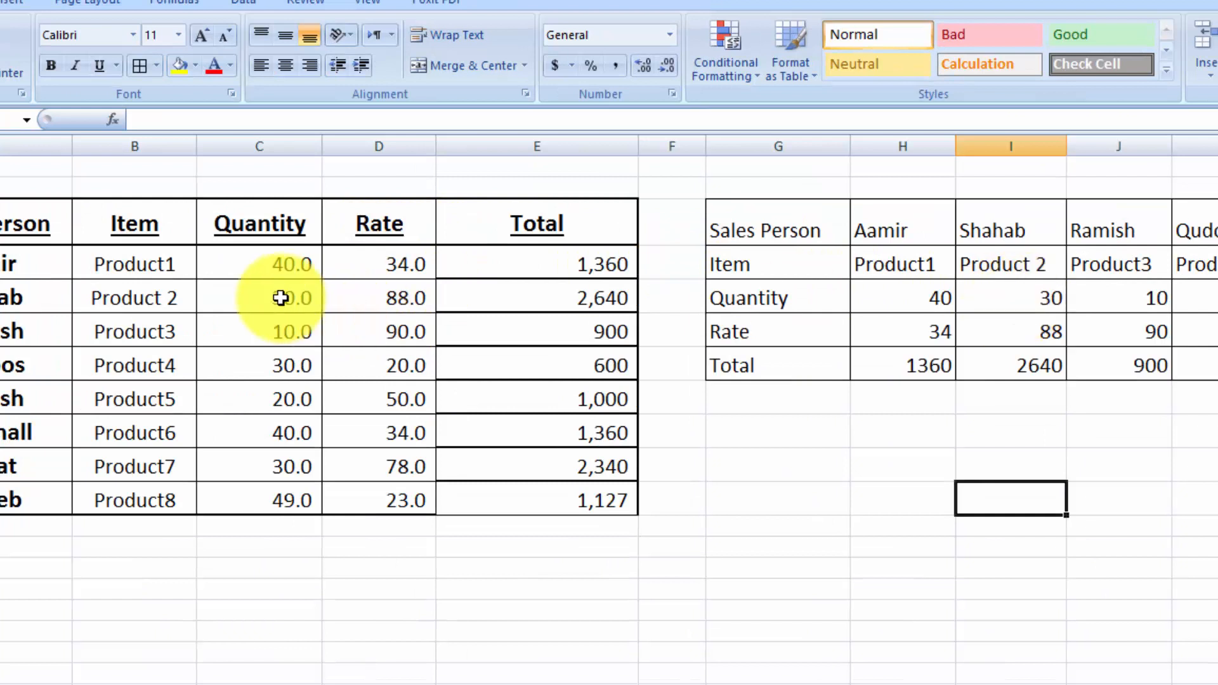
{"action": "left_click", "coordinate": [280, 298]}
{"action": "type", "text": "40"}
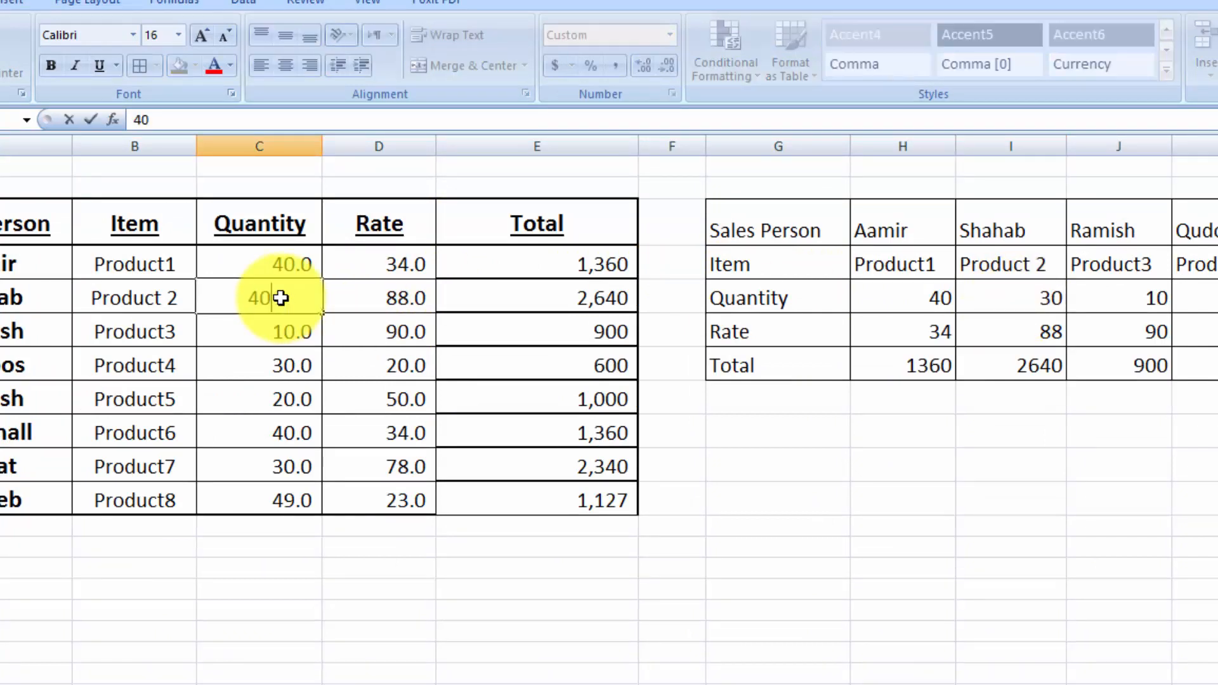
{"action": "key", "text": "Tab"}
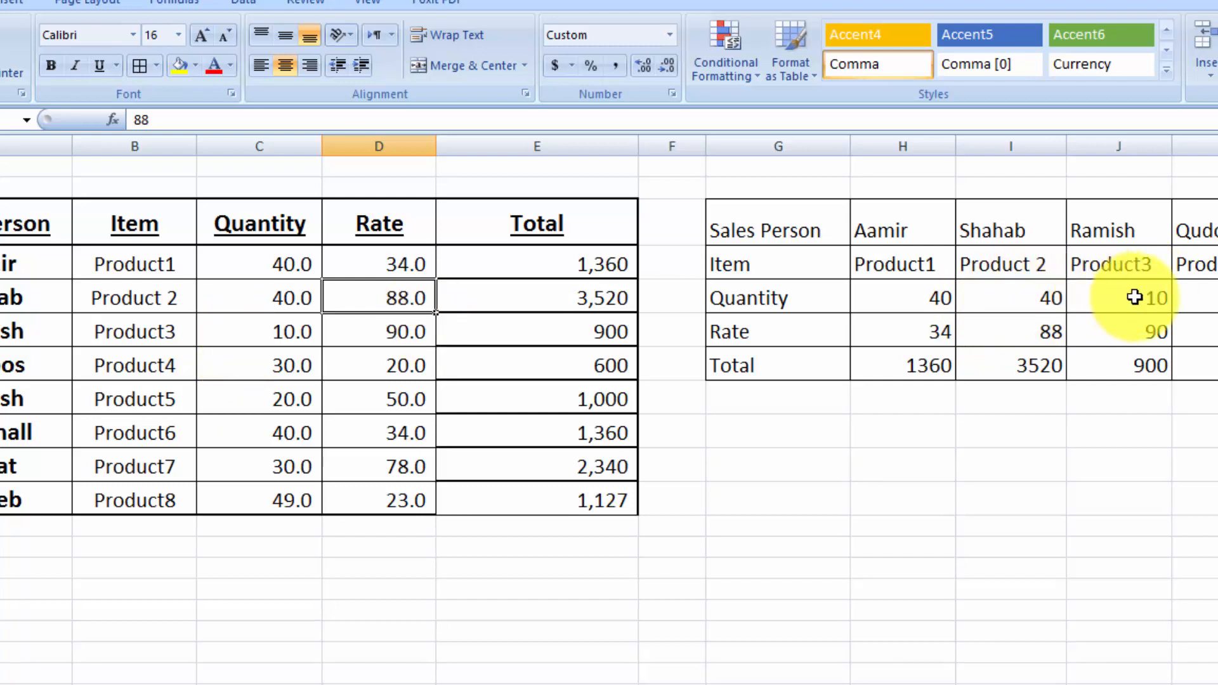
{"action": "left_click", "coordinate": [282, 337]}
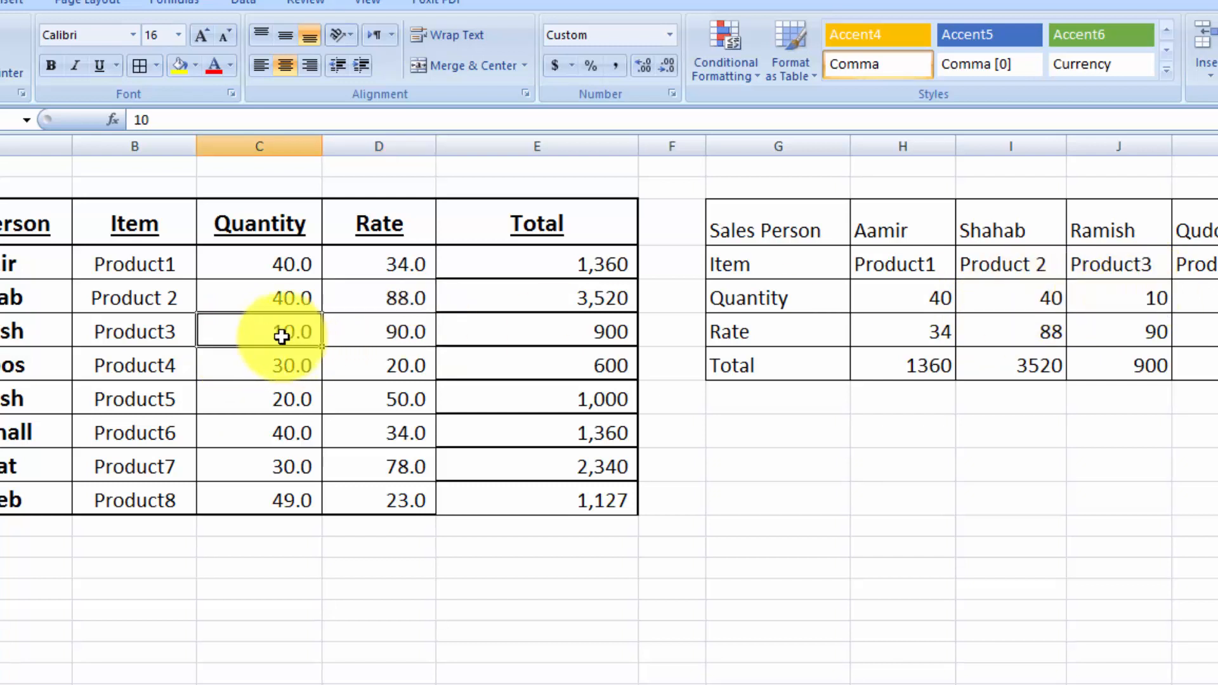
{"action": "type", "text": "20"}
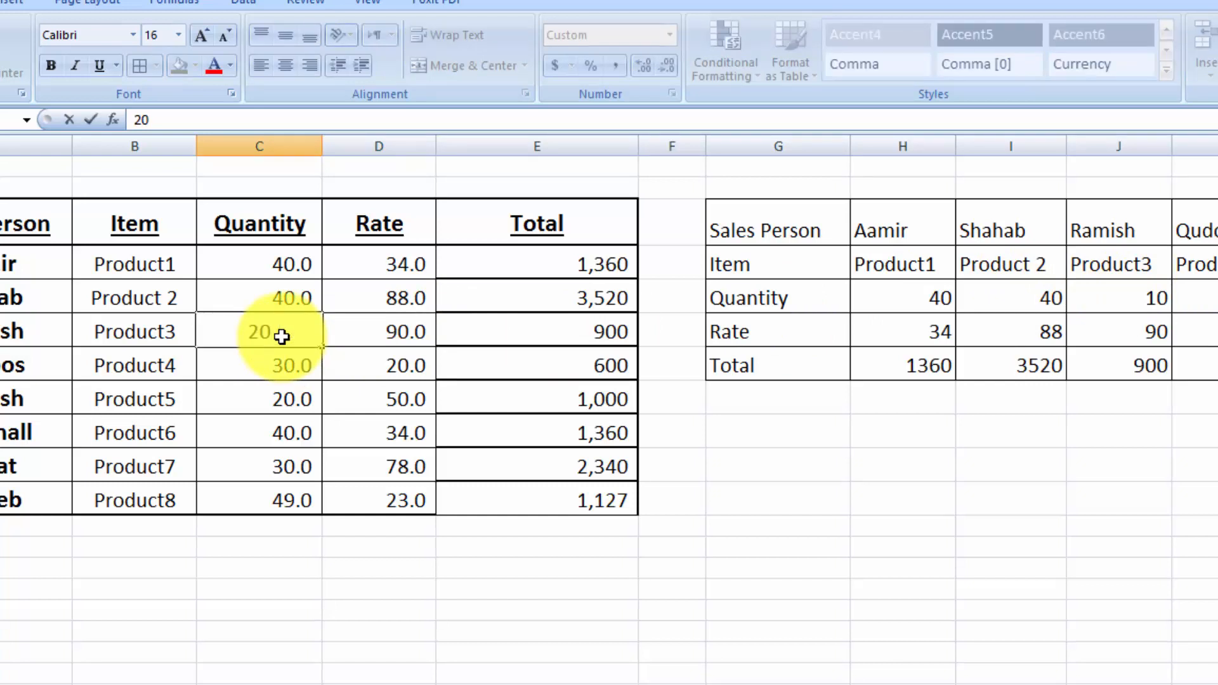
{"action": "key", "text": "Tab"}
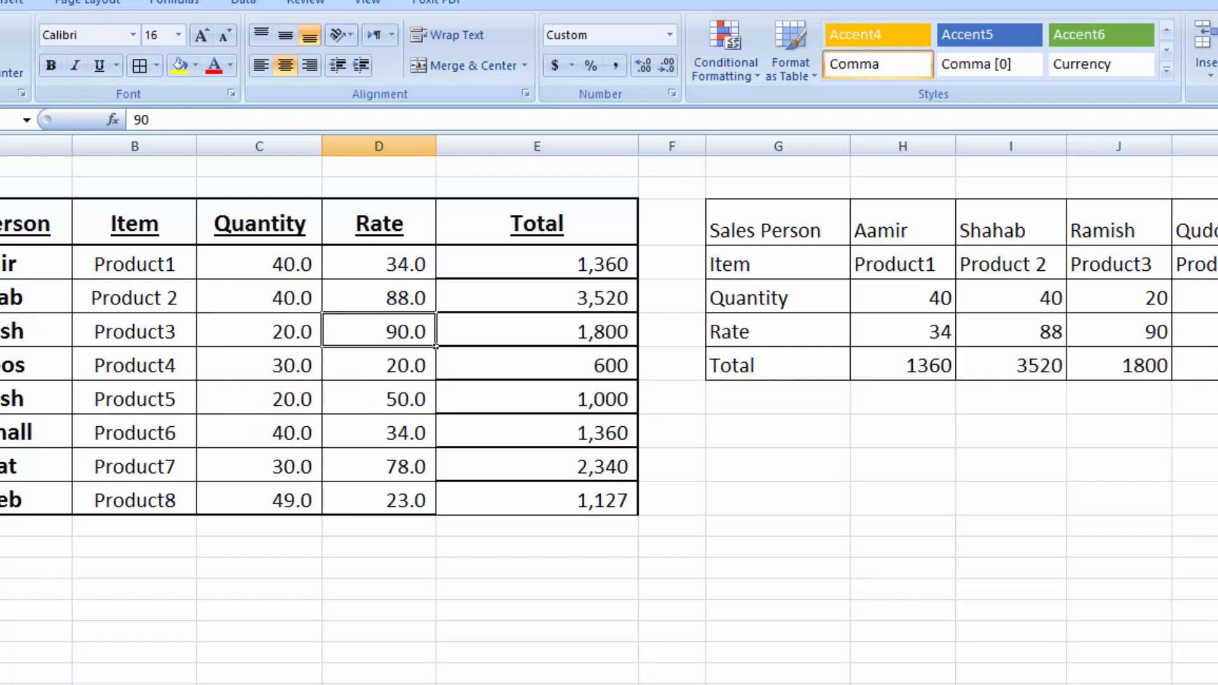
{"action": "scroll", "coordinate": [609, 407], "scroll_direction": "right", "scroll_amount": 2}
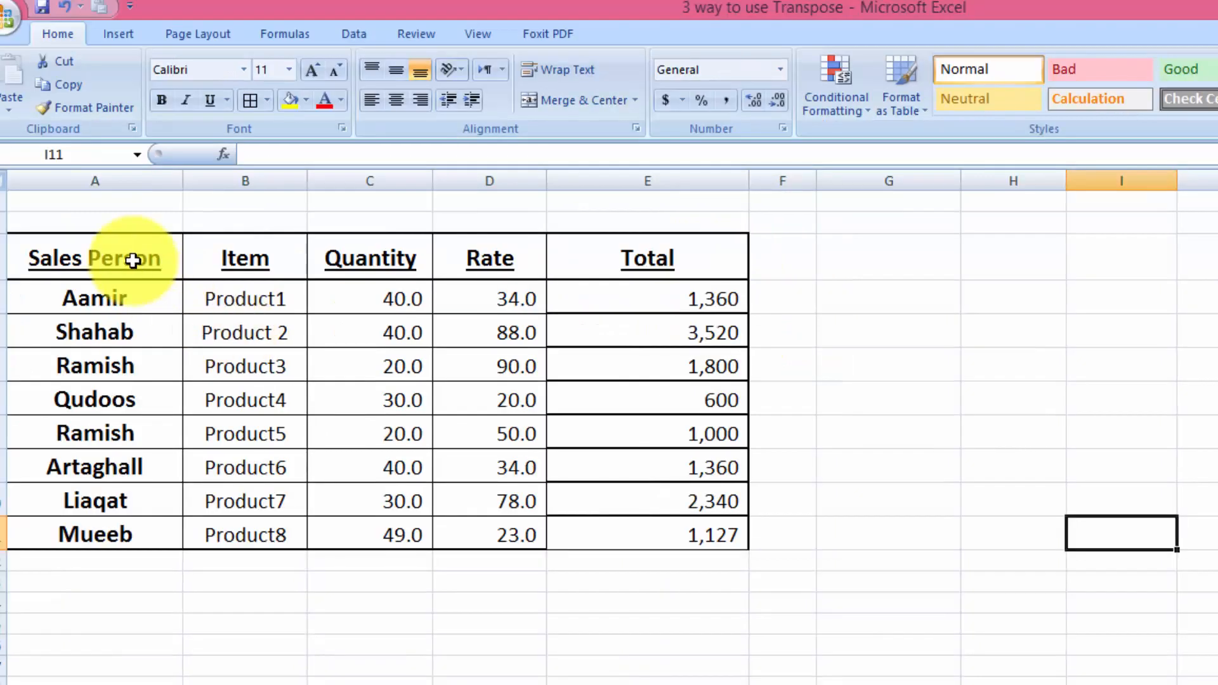
{"action": "left_click", "coordinate": [21, 216]}
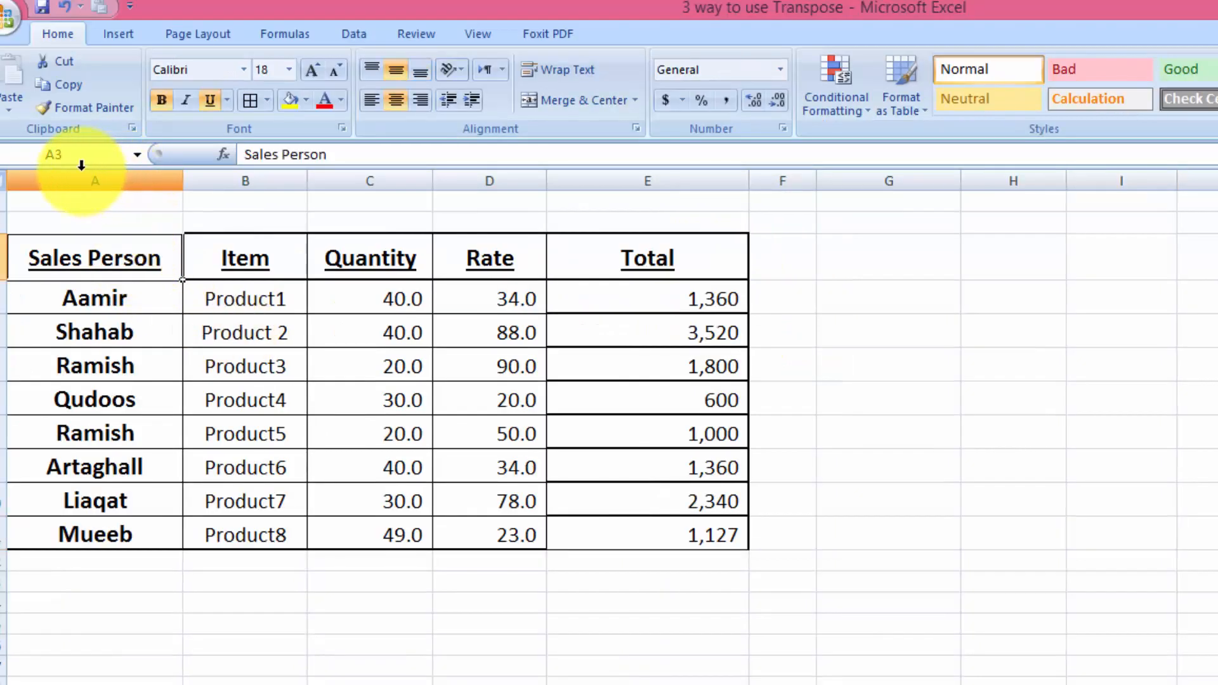
{"action": "left_click", "coordinate": [876, 265]}
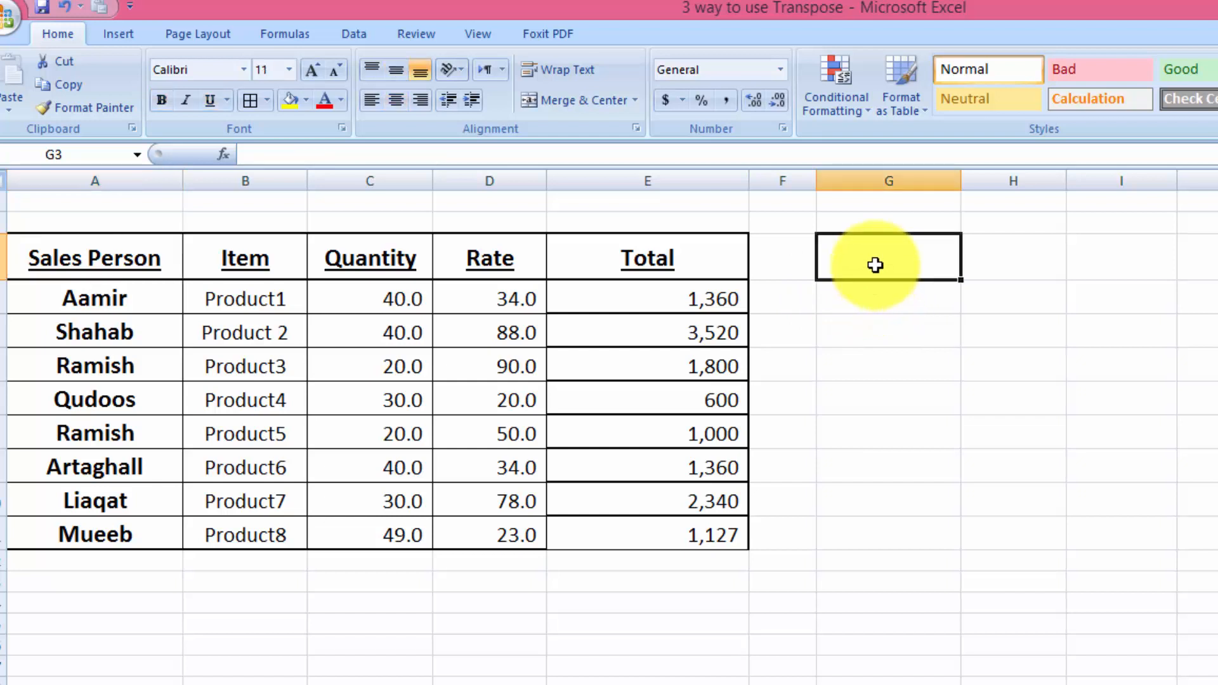
{"action": "type", "text": "A3"}
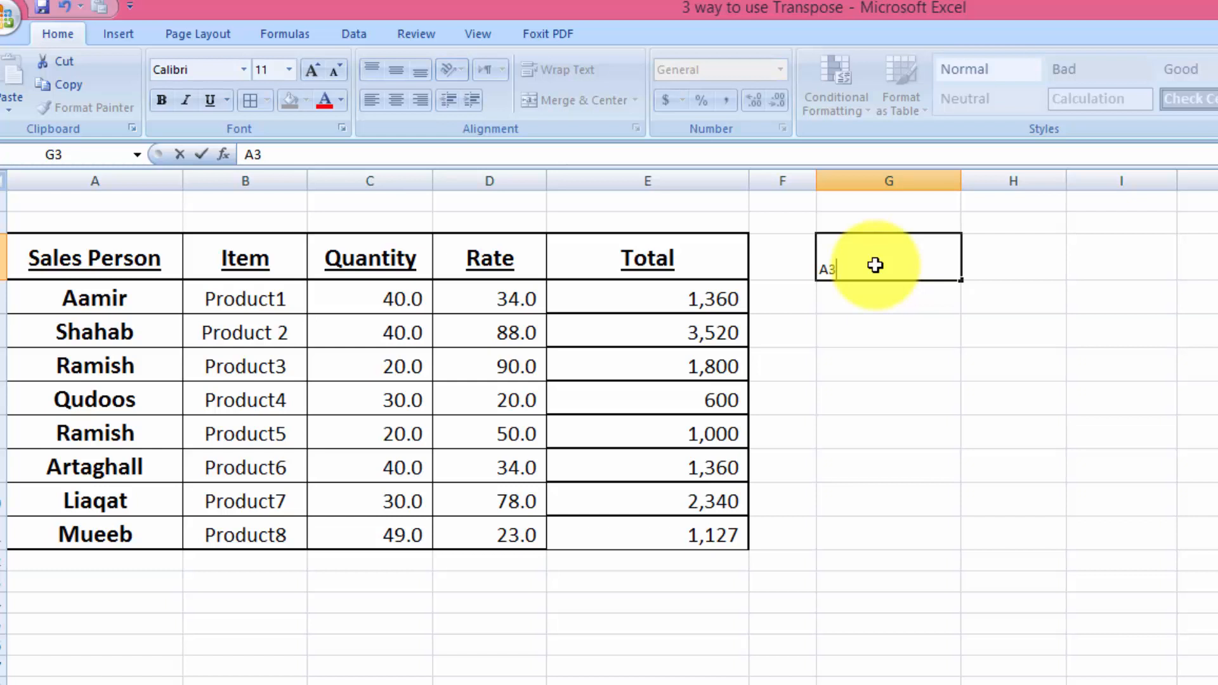
{"action": "key", "text": "BackSpace"}
{"action": "key", "text": "BackSpace"}
{"action": "left_click", "coordinate": [896, 356]}
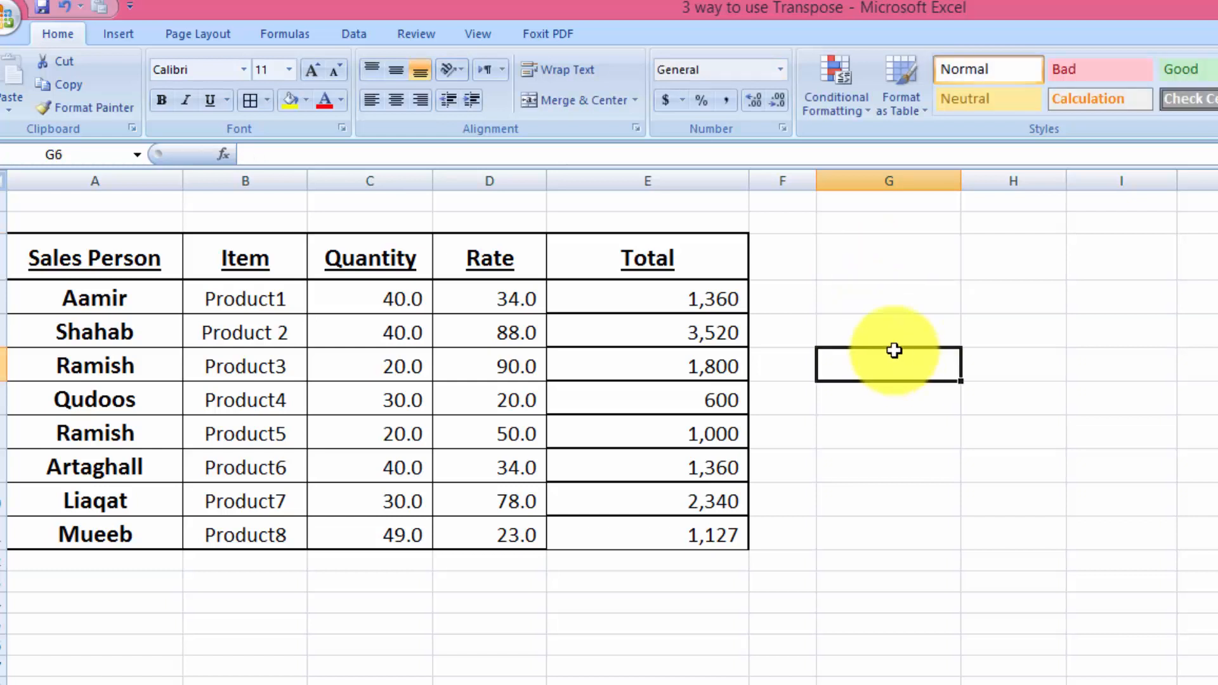
- Increase the font size to 20 for the empty block starting at G3 and extending down to row 7
{"action": "left_click_drag", "start_coordinate": [874, 275], "coordinate": [1206, 406]}
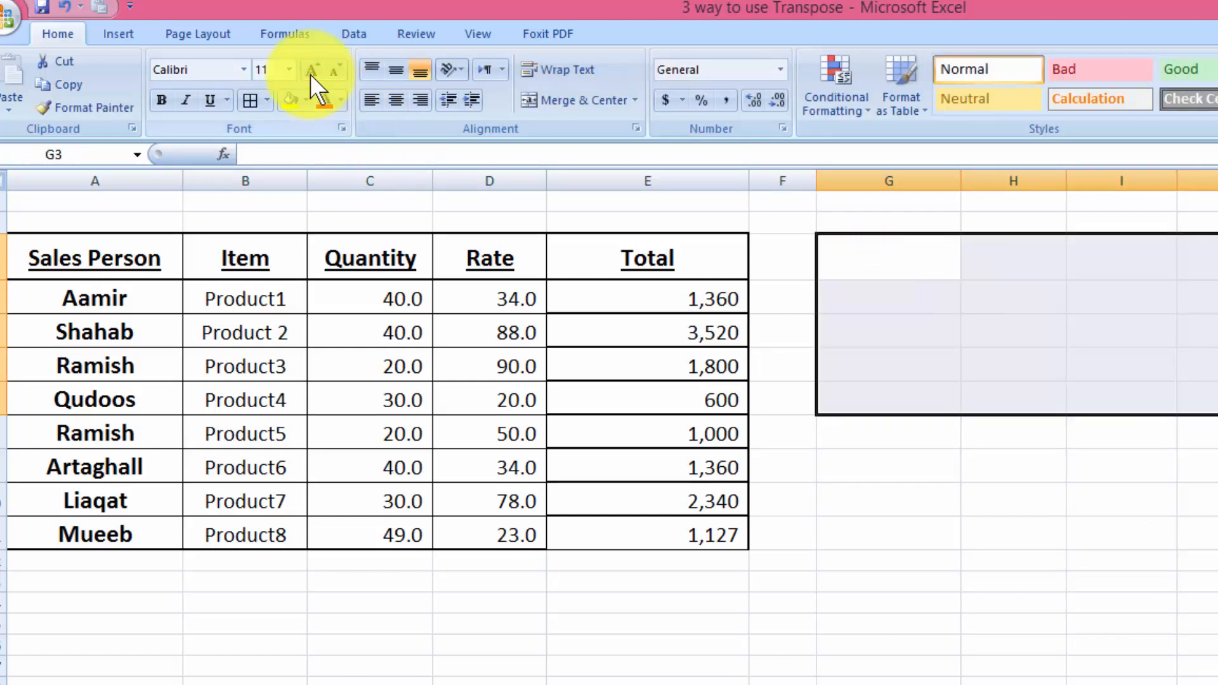
{"action": "left_click", "coordinate": [311, 71]}
{"action": "left_click", "coordinate": [896, 255]}
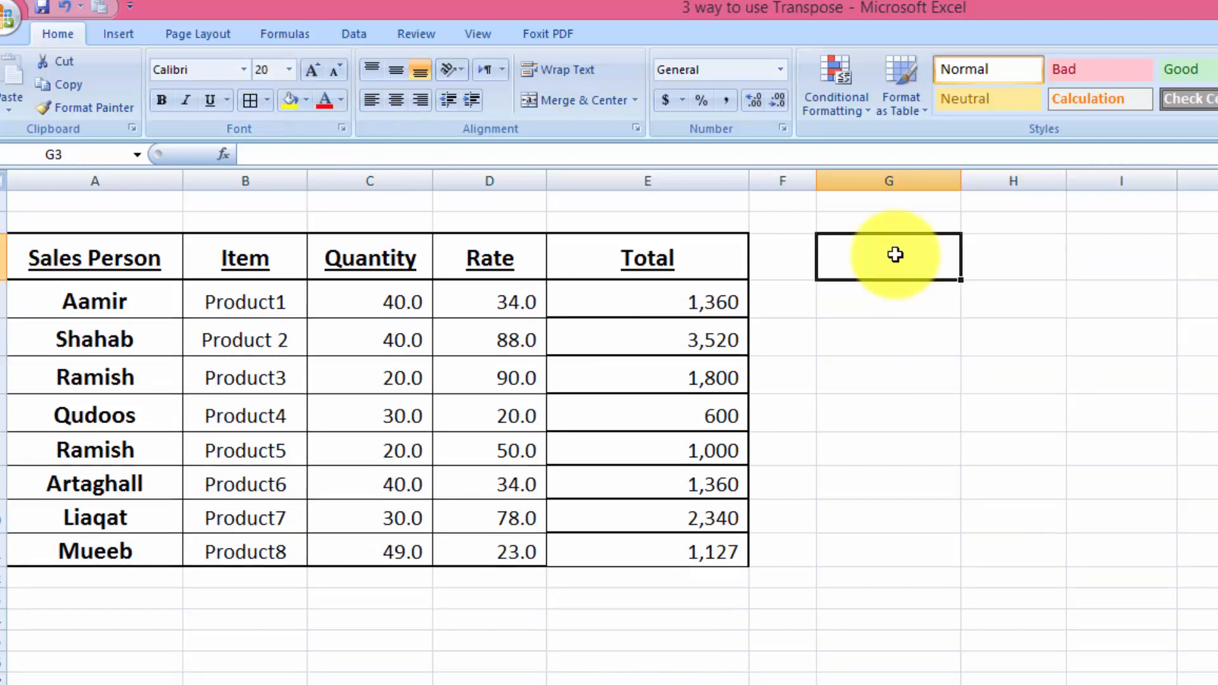
- Enter the text LCA3 in cell G3 as a prefixed reference to the Sales Person header cell
{"action": "left_click", "coordinate": [168, 271]}
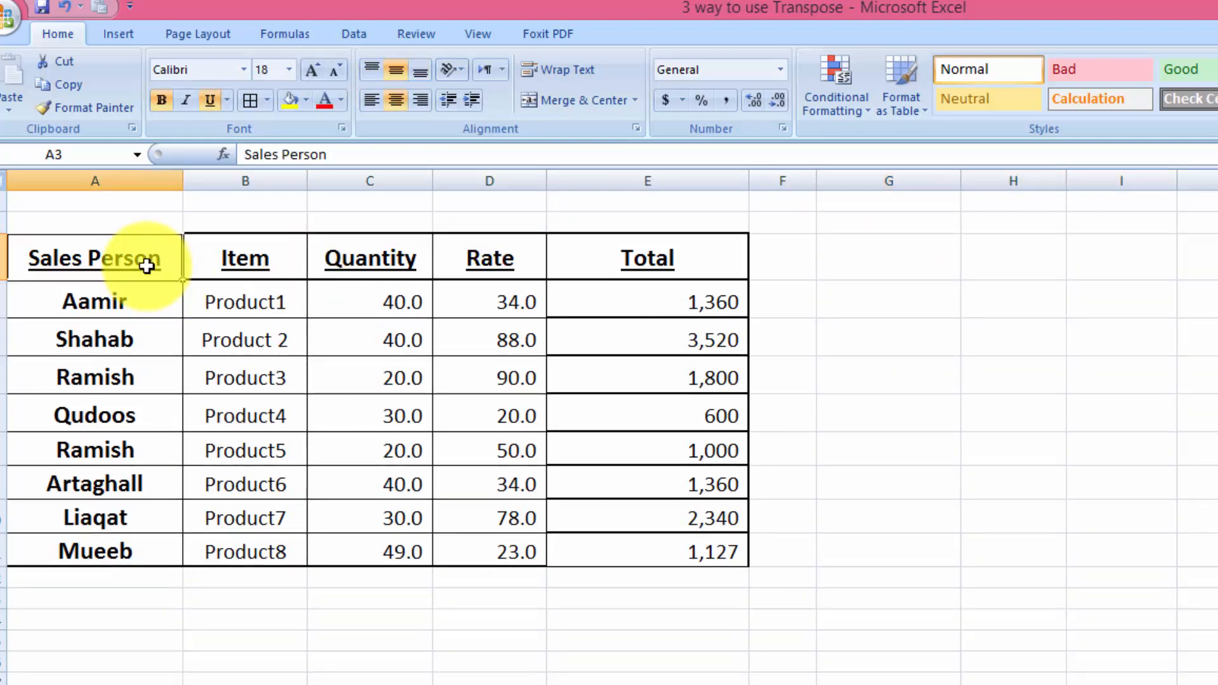
{"action": "left_click", "coordinate": [891, 243]}
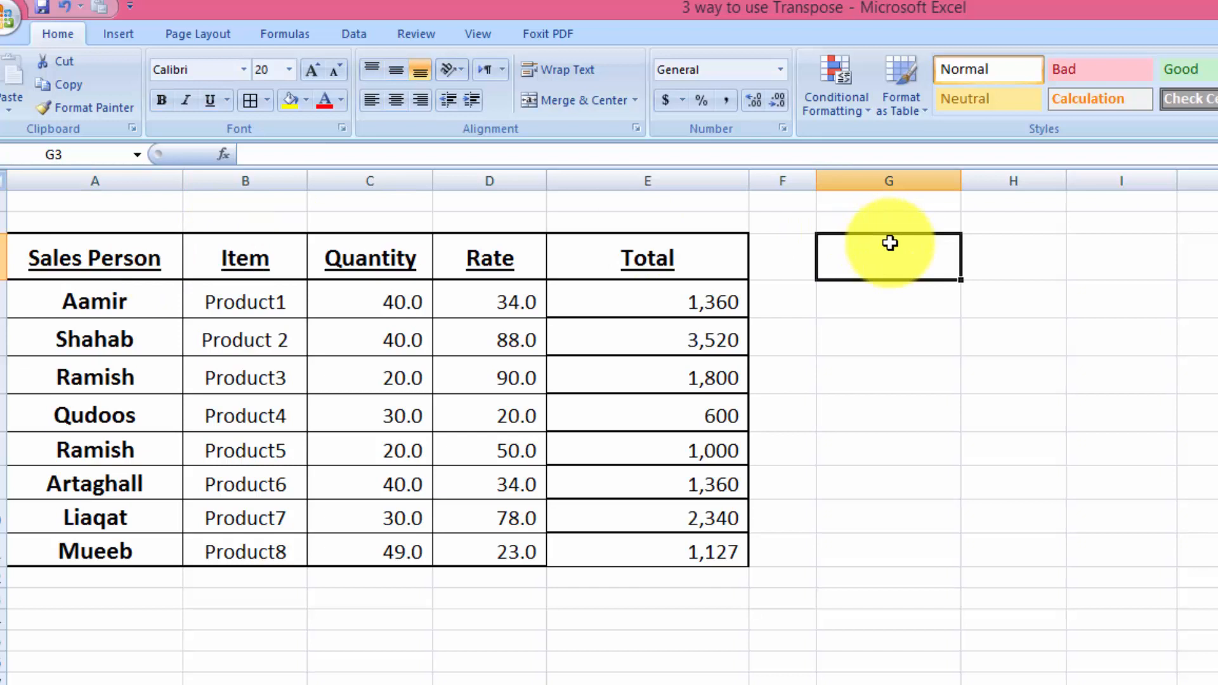
{"action": "type", "text": "A3"}
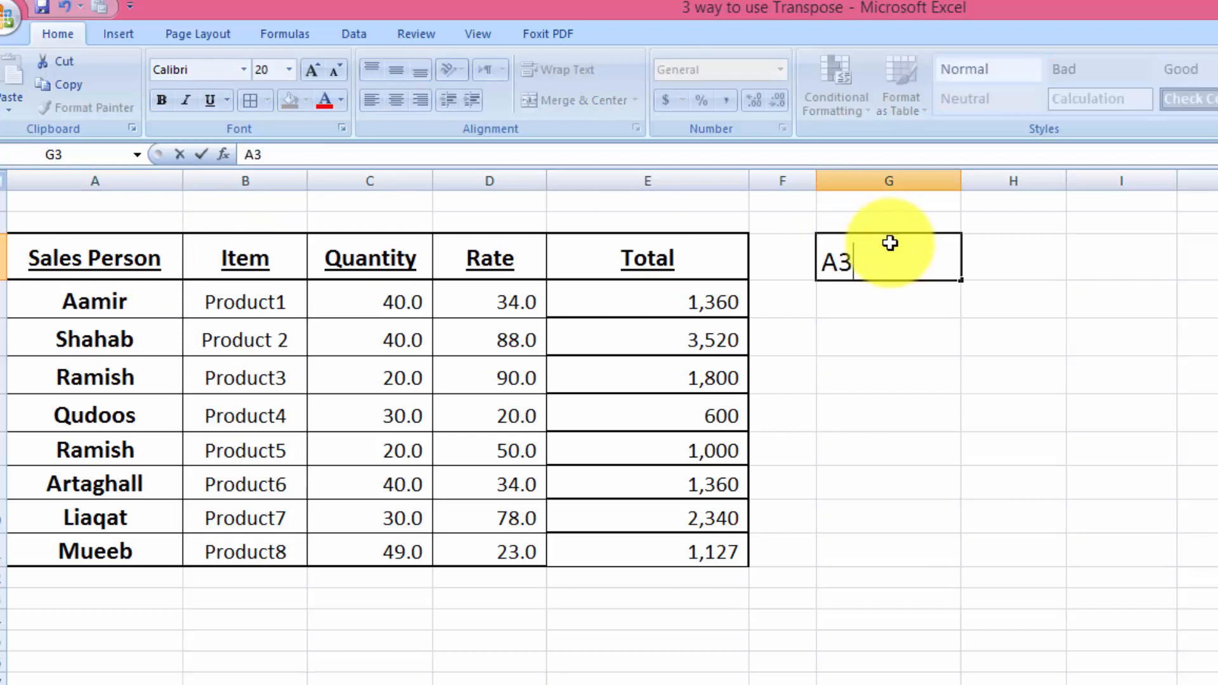
{"action": "key", "text": "Return"}
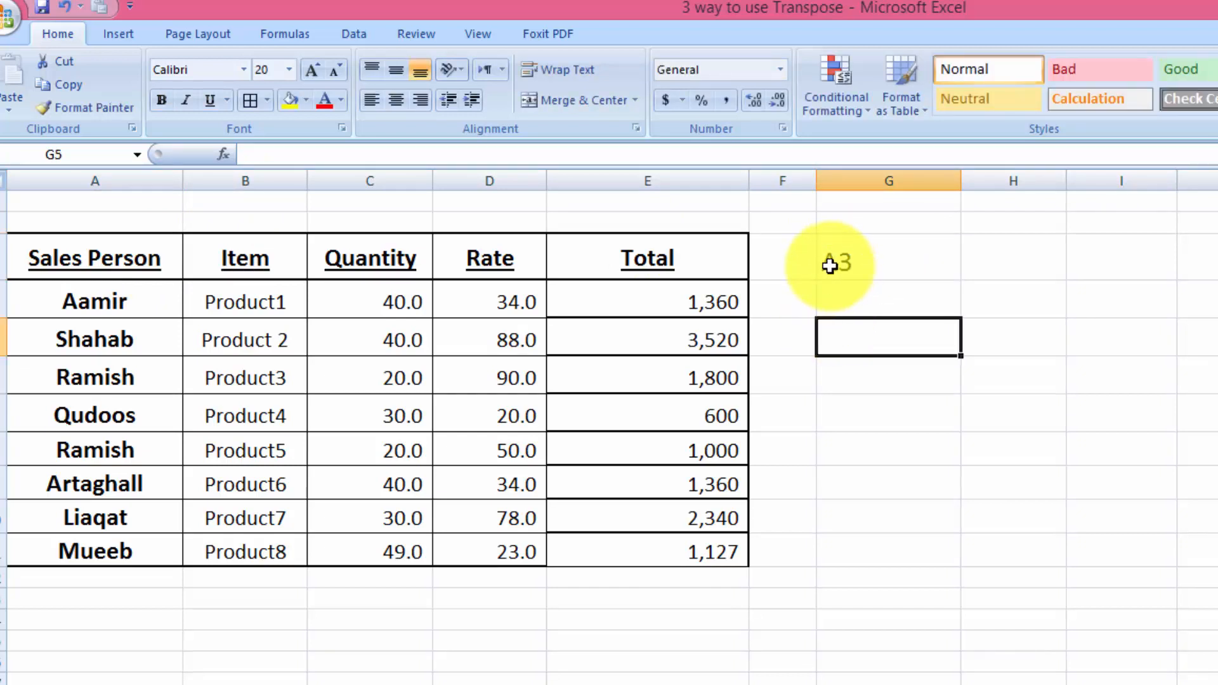
{"action": "left_click", "coordinate": [829, 265]}
{"action": "double_click", "coordinate": [833, 273]}
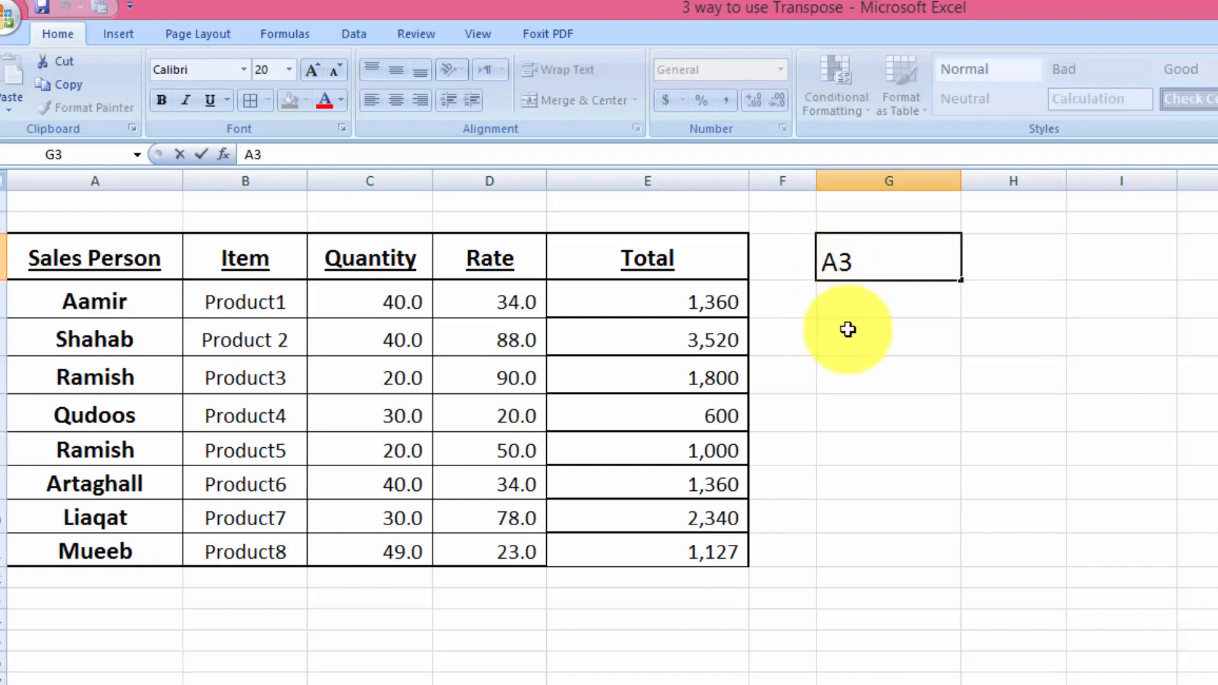
{"action": "type", "text": "LC"}
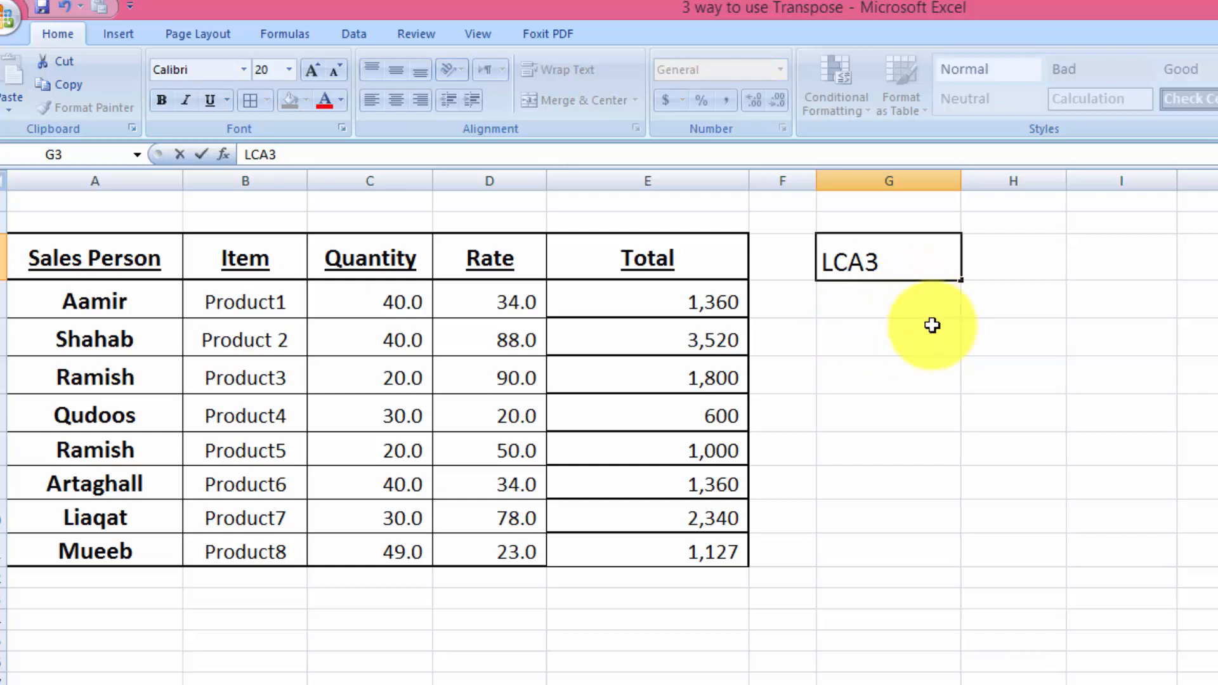
{"action": "key", "text": "Tab"}
- Fill the LCA3 text from G3 across row 3 as a series continuing with LCA4, LCA5 and onward
{"action": "left_click", "coordinate": [887, 275]}
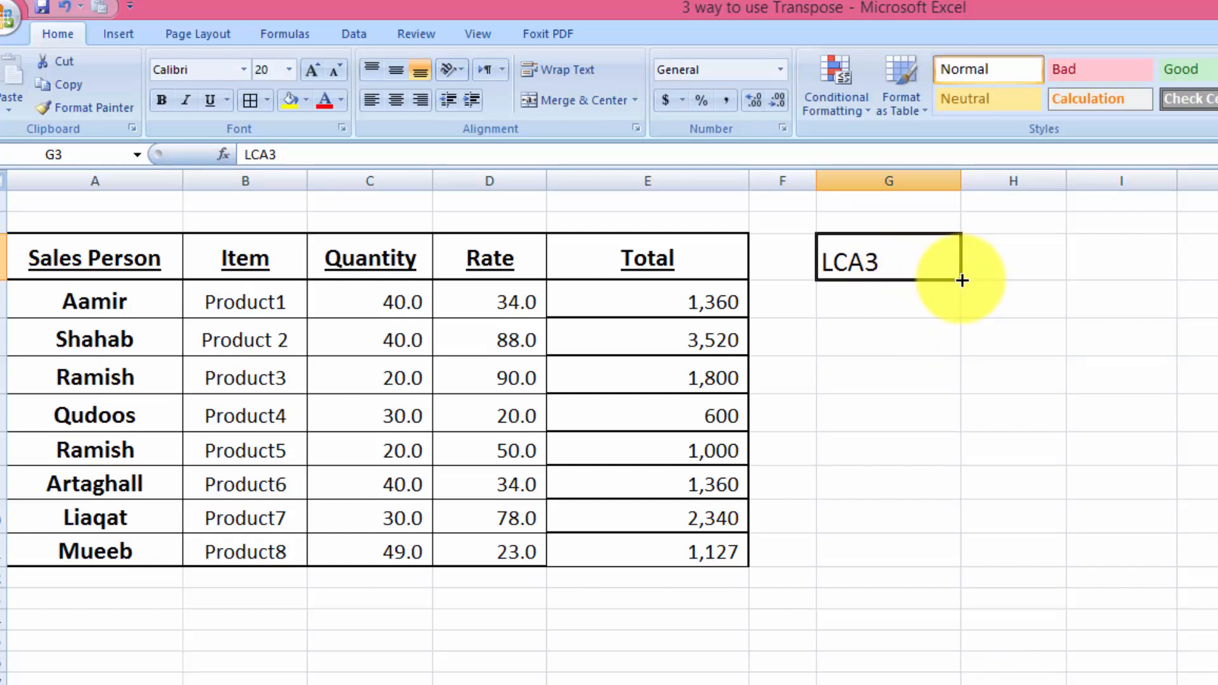
{"action": "left_click_drag", "start_coordinate": [962, 280], "coordinate": [1217, 296]}
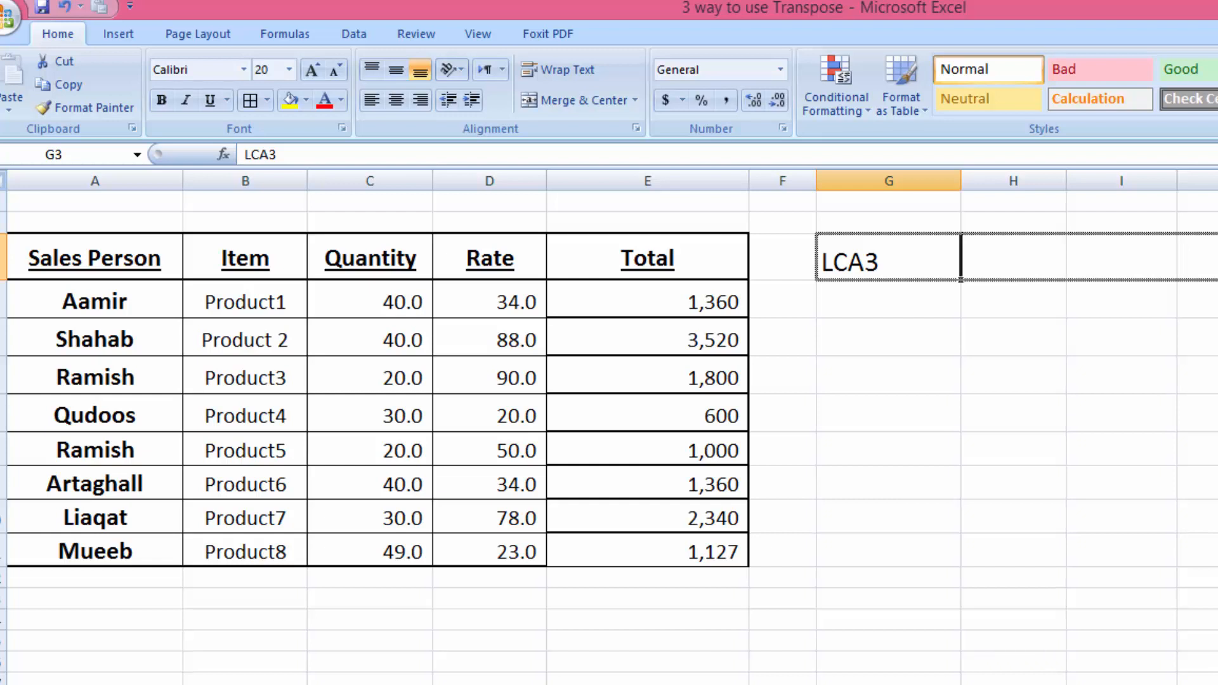
{"action": "left_click_drag", "start_coordinate": [1217, 296], "coordinate": [1217, 297]}
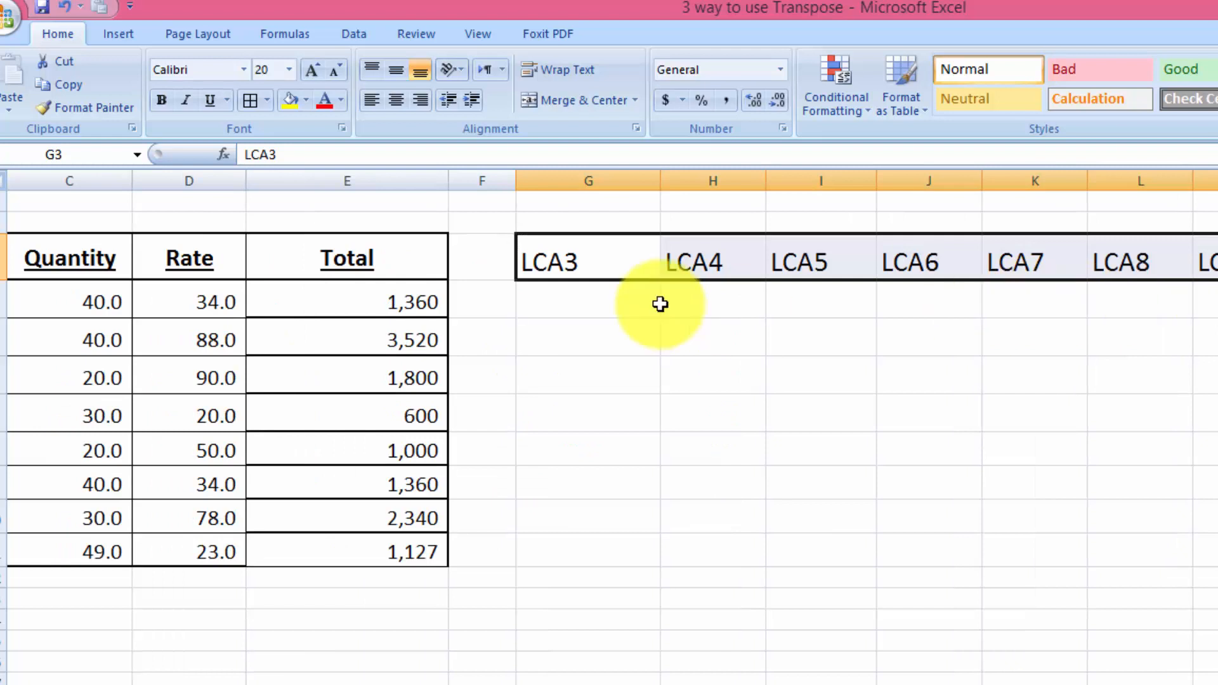
- Enter the reference text B4 in cell G4, directly below LCA3
{"action": "left_click", "coordinate": [638, 302]}
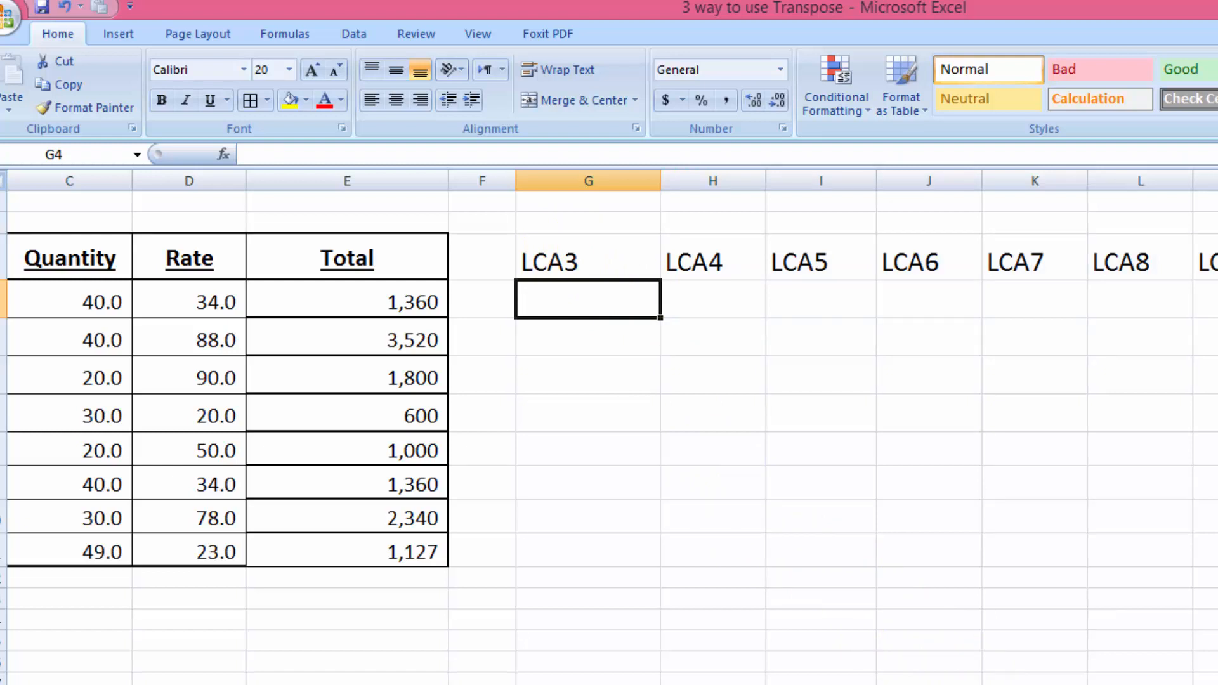
{"action": "scroll", "coordinate": [610, 427], "scroll_direction": "left", "scroll_amount": 2}
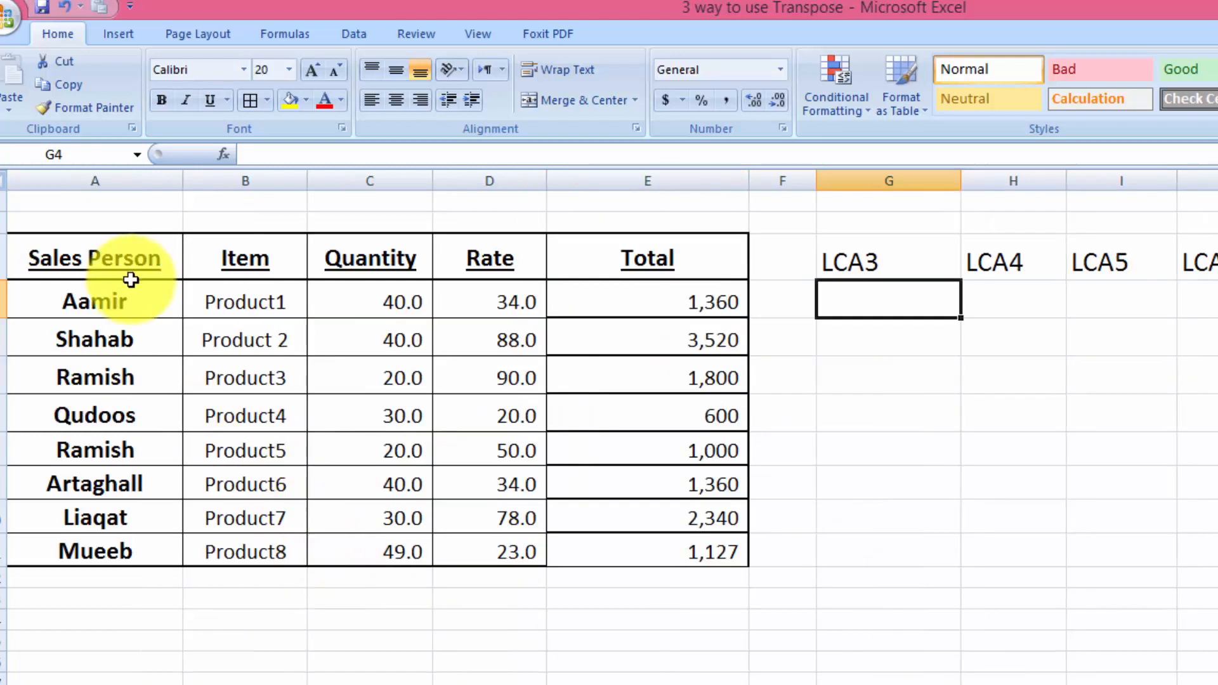
{"action": "left_click", "coordinate": [129, 303]}
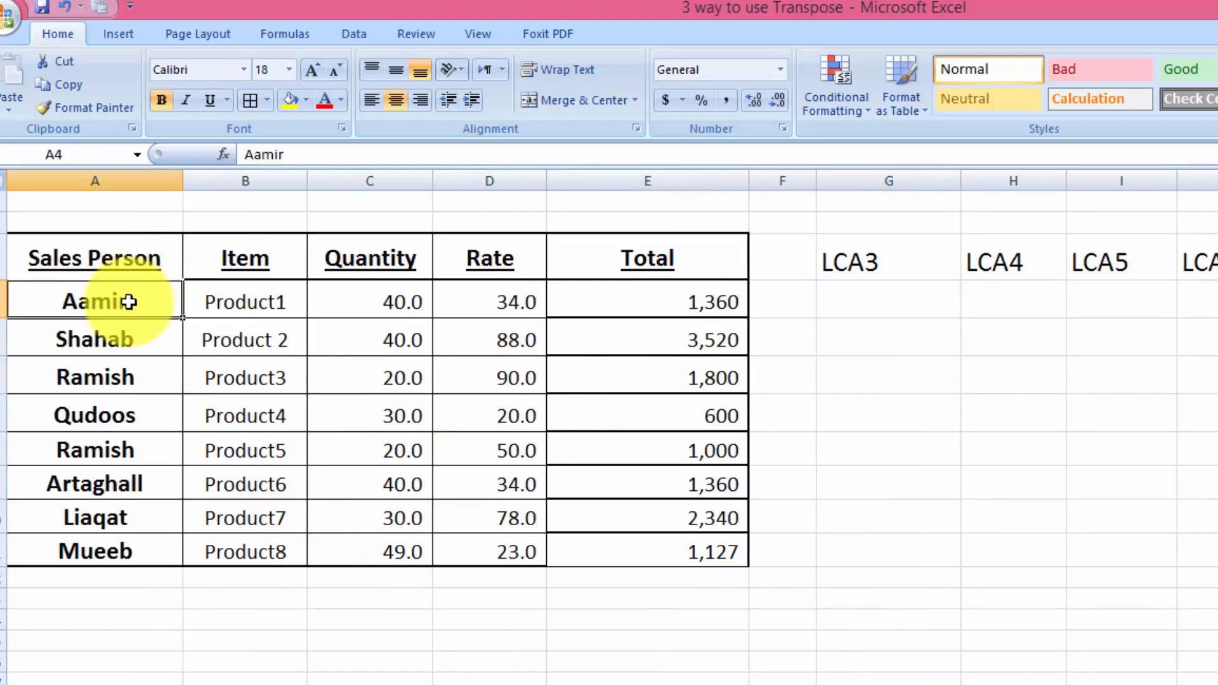
{"action": "left_click", "coordinate": [894, 307]}
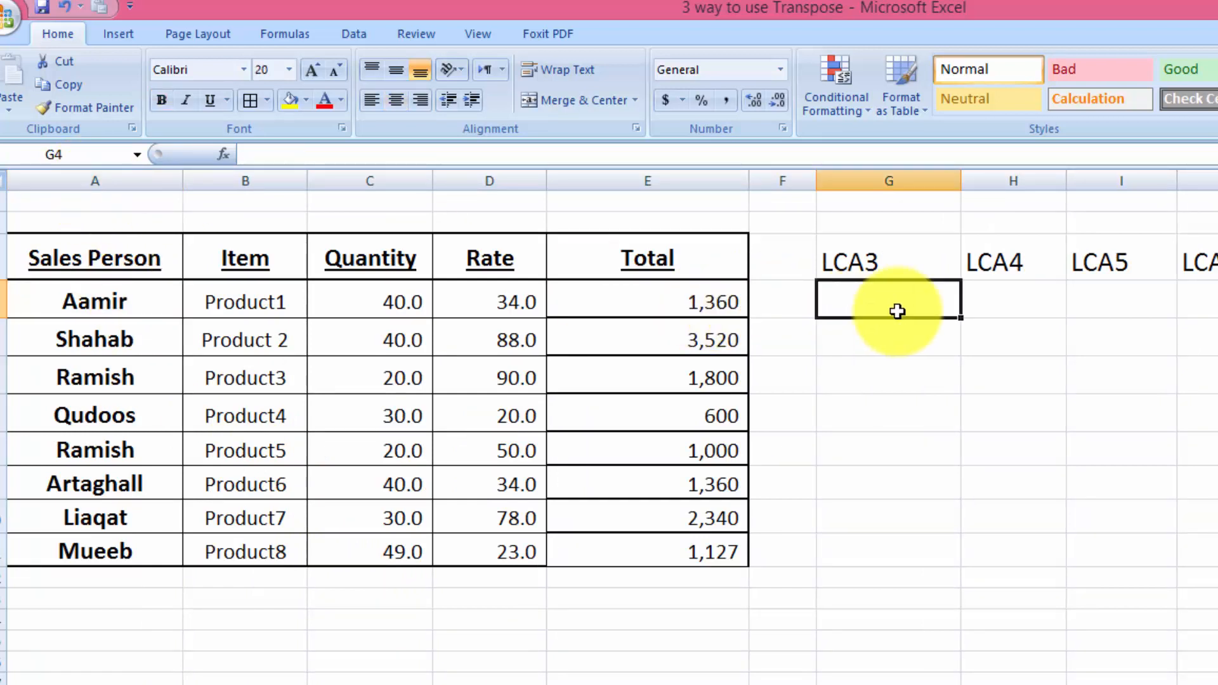
{"action": "type", "text": "A4"}
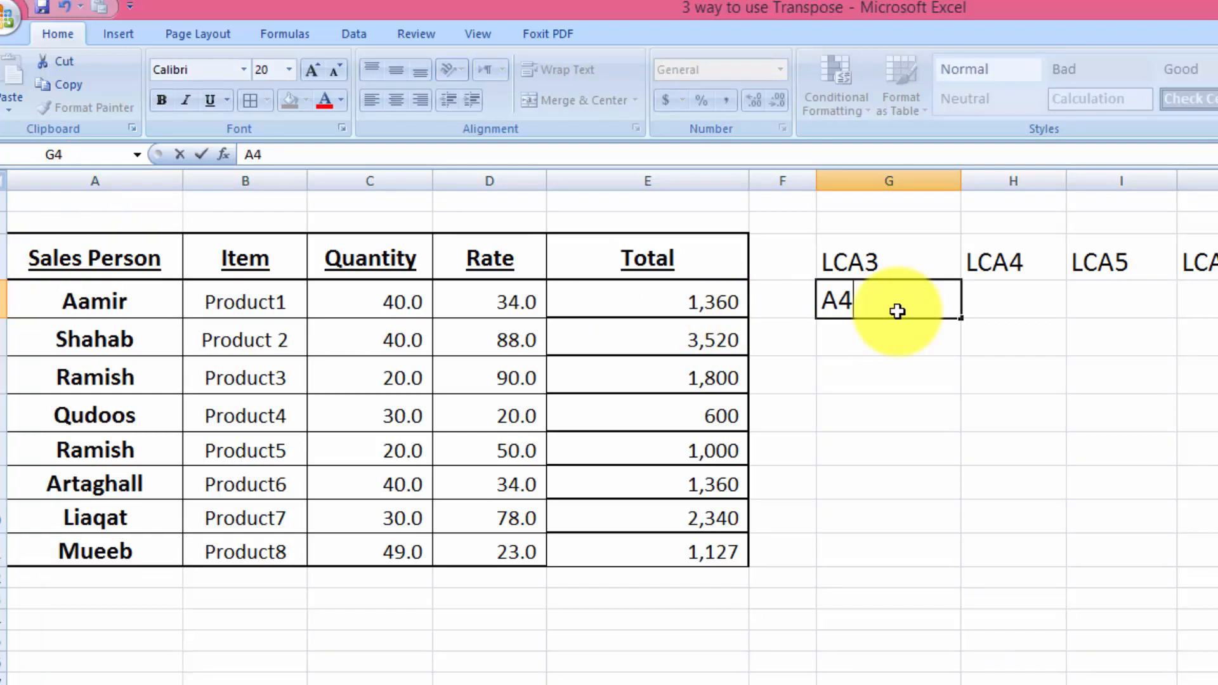
{"action": "key", "text": "Return"}
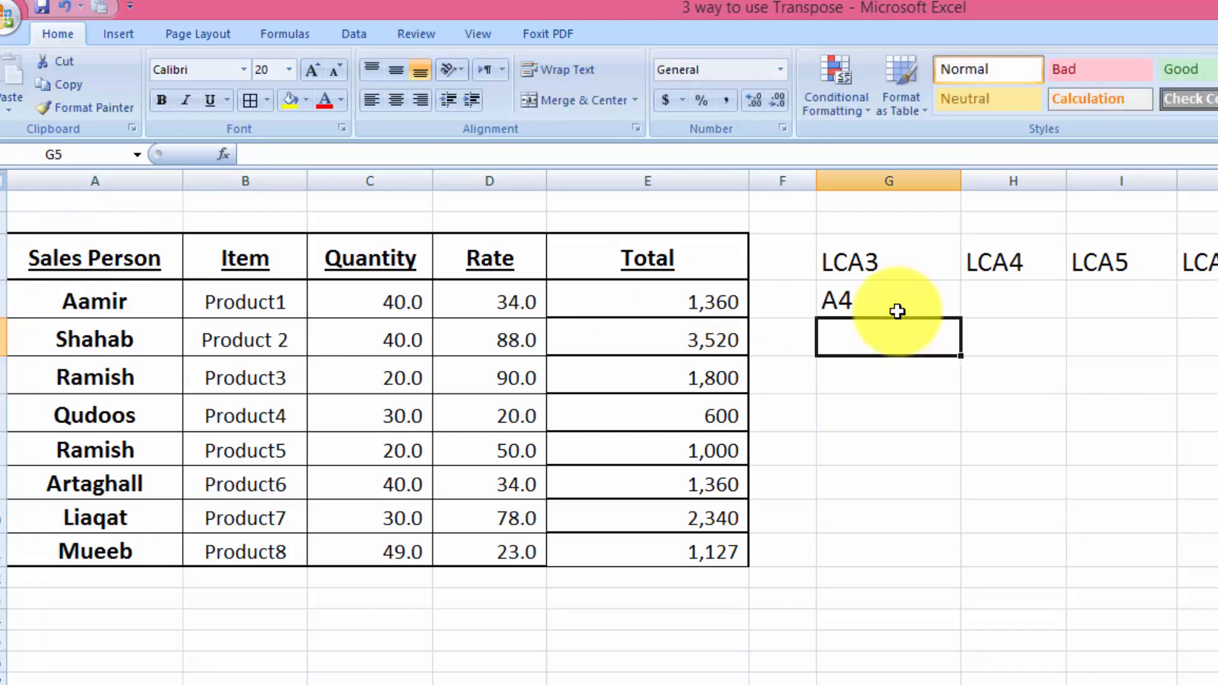
{"action": "double_click", "coordinate": [839, 299]}
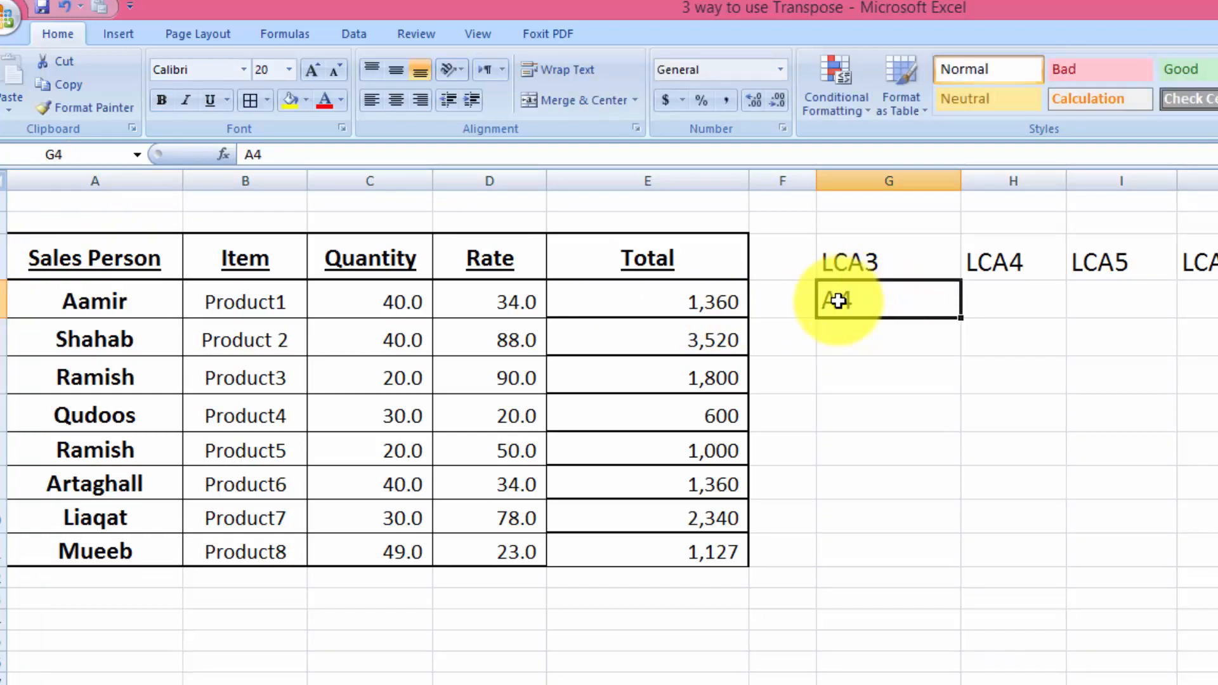
{"action": "key", "text": "BackSpace"}
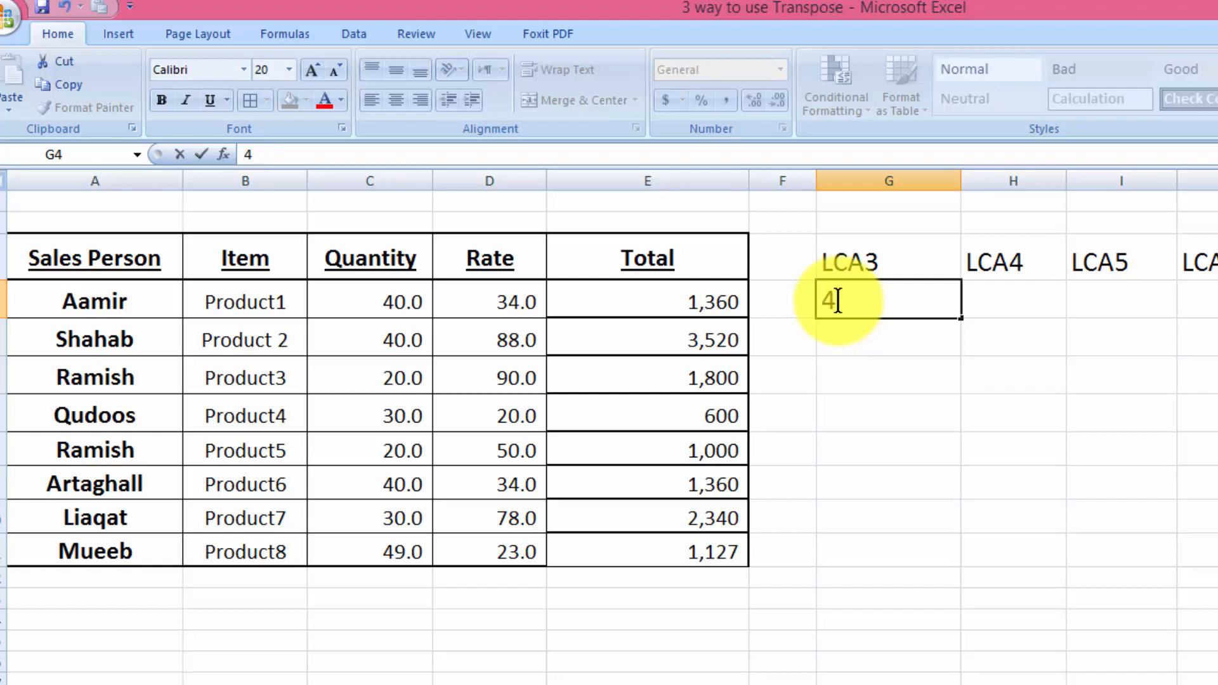
{"action": "type", "text": "B"}
{"action": "key", "text": "Return"}
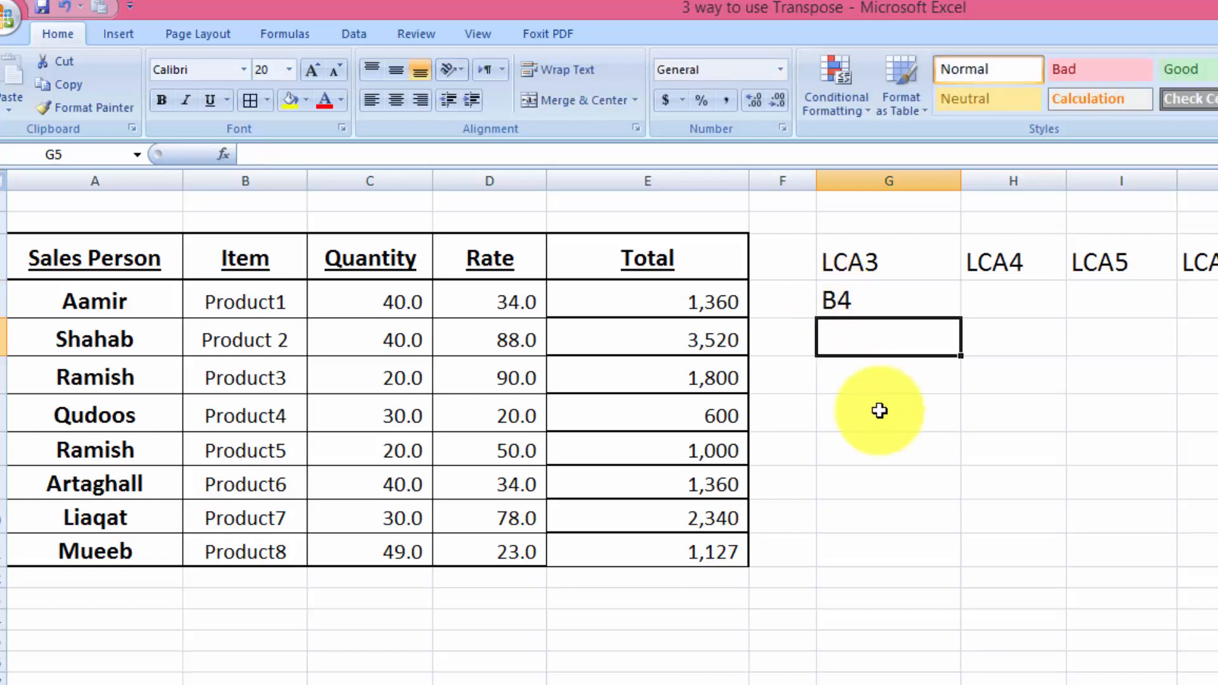
- Add the prefix LC to the text in cell G4 so that it reads LCB4
{"action": "left_click", "coordinate": [829, 302]}
{"action": "double_click", "coordinate": [829, 302]}
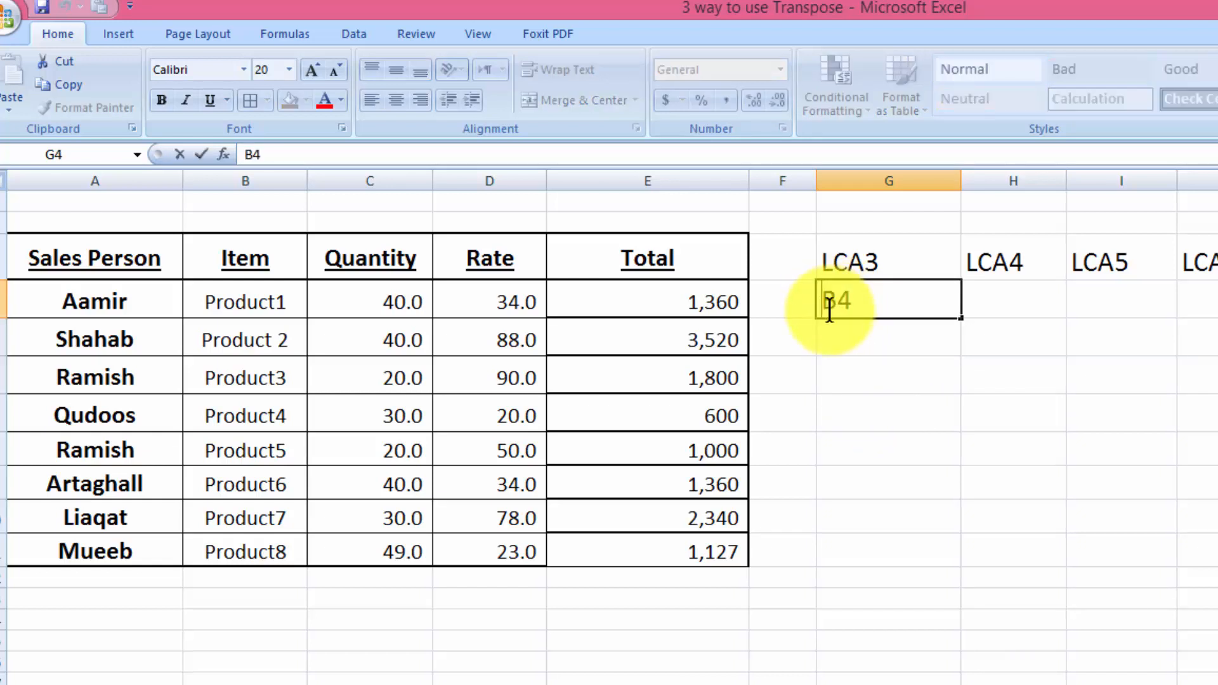
{"action": "type", "text": "LC"}
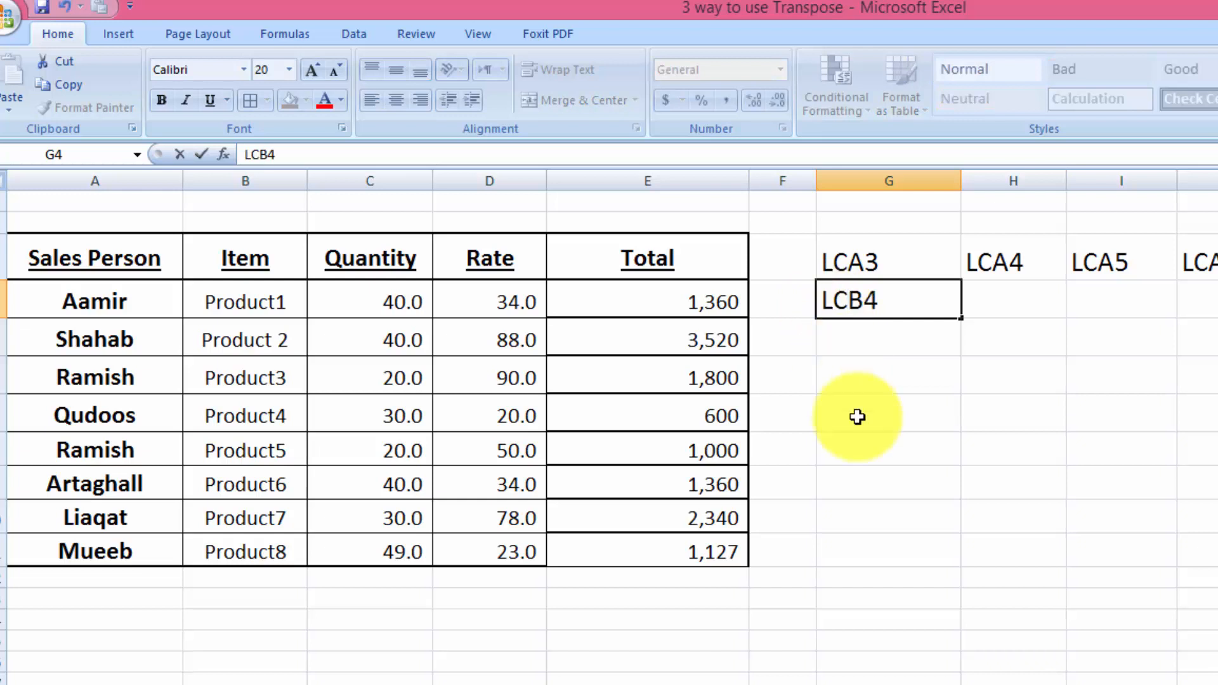
{"action": "key", "text": "Return"}
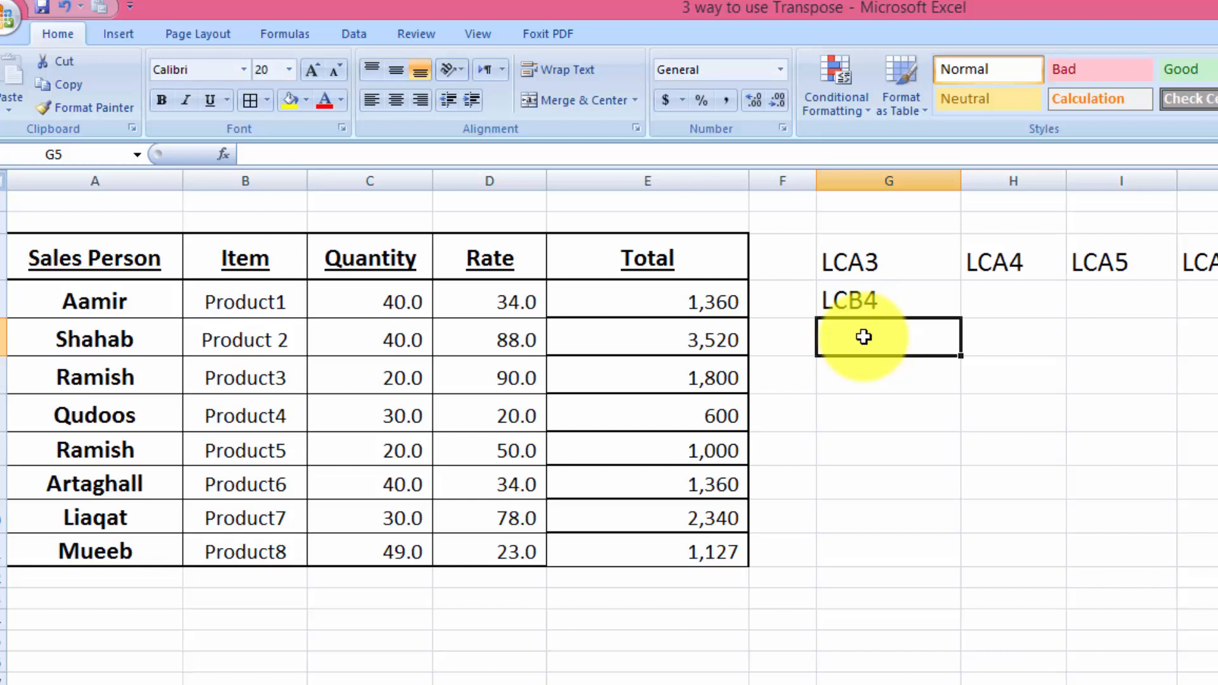
- Enter the reference texts C4, E4 and D4 in cells G5, G6 and G7, below LCB4
{"action": "type", "text": "C4"}
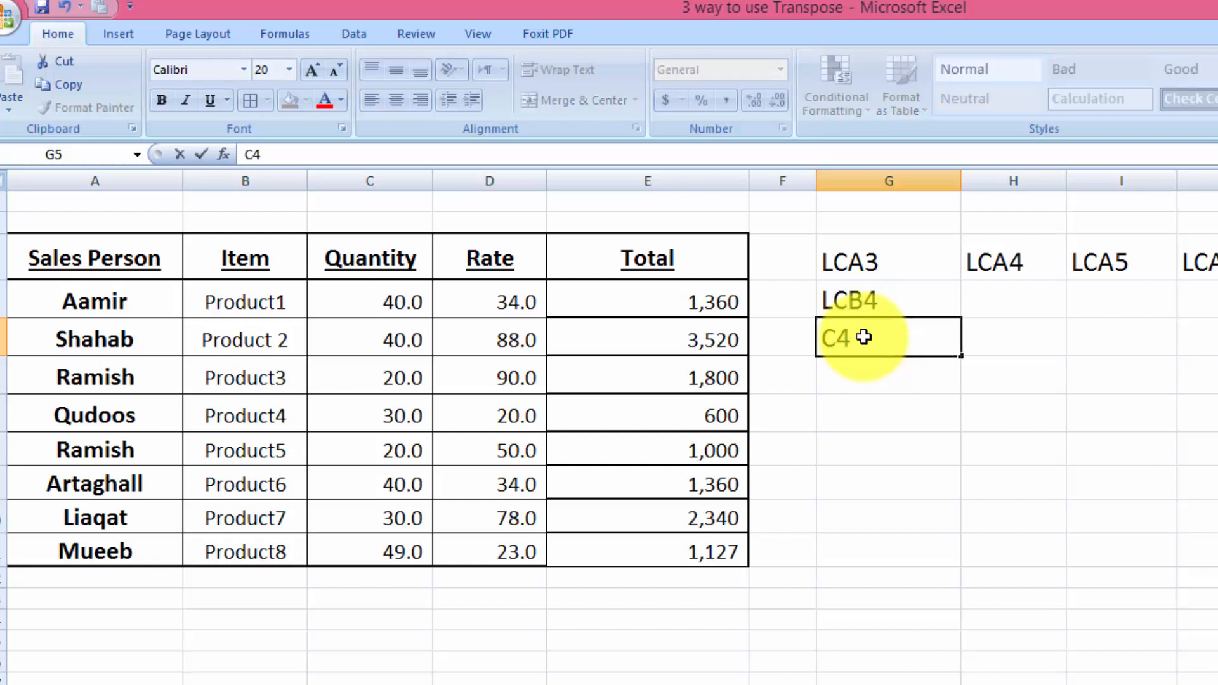
{"action": "key", "text": "Return"}
{"action": "type", "text": "E4"}
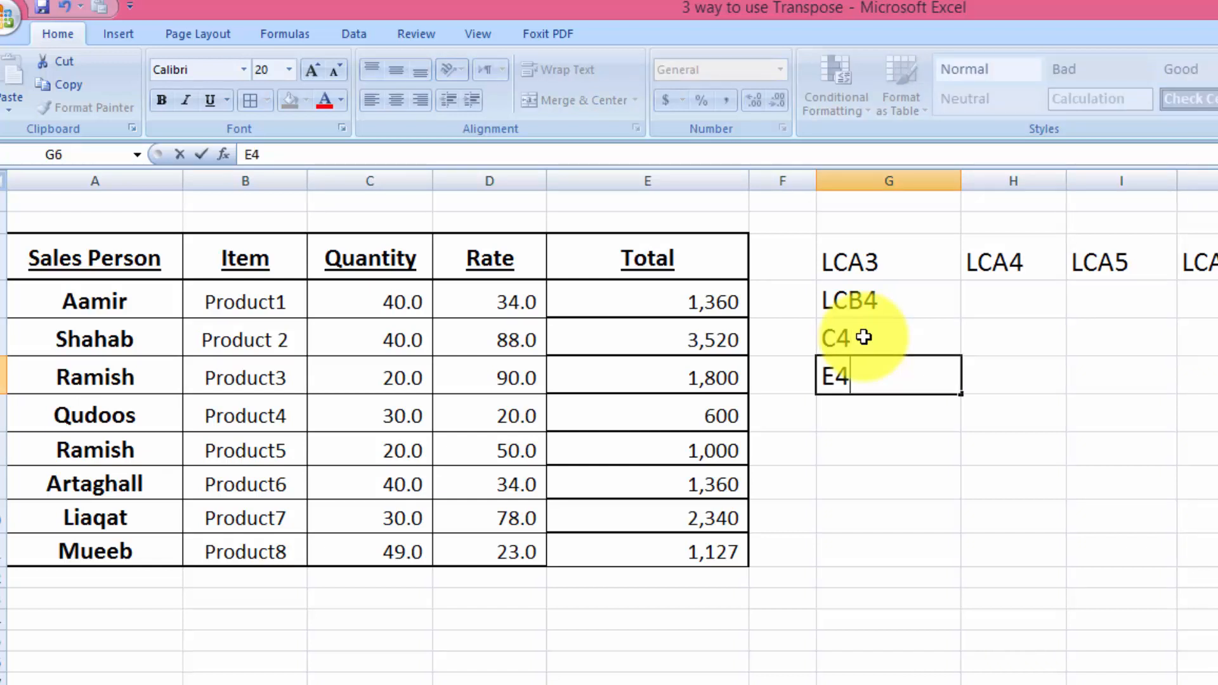
{"action": "key", "text": "Return"}
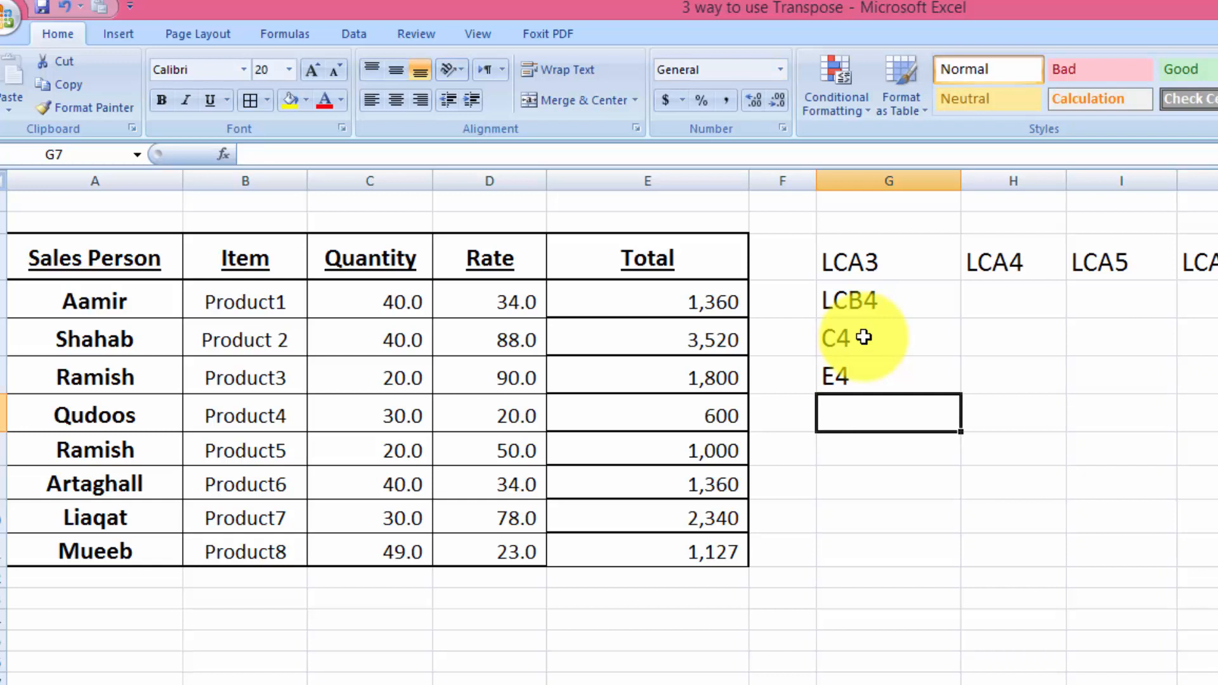
{"action": "type", "text": "D4"}
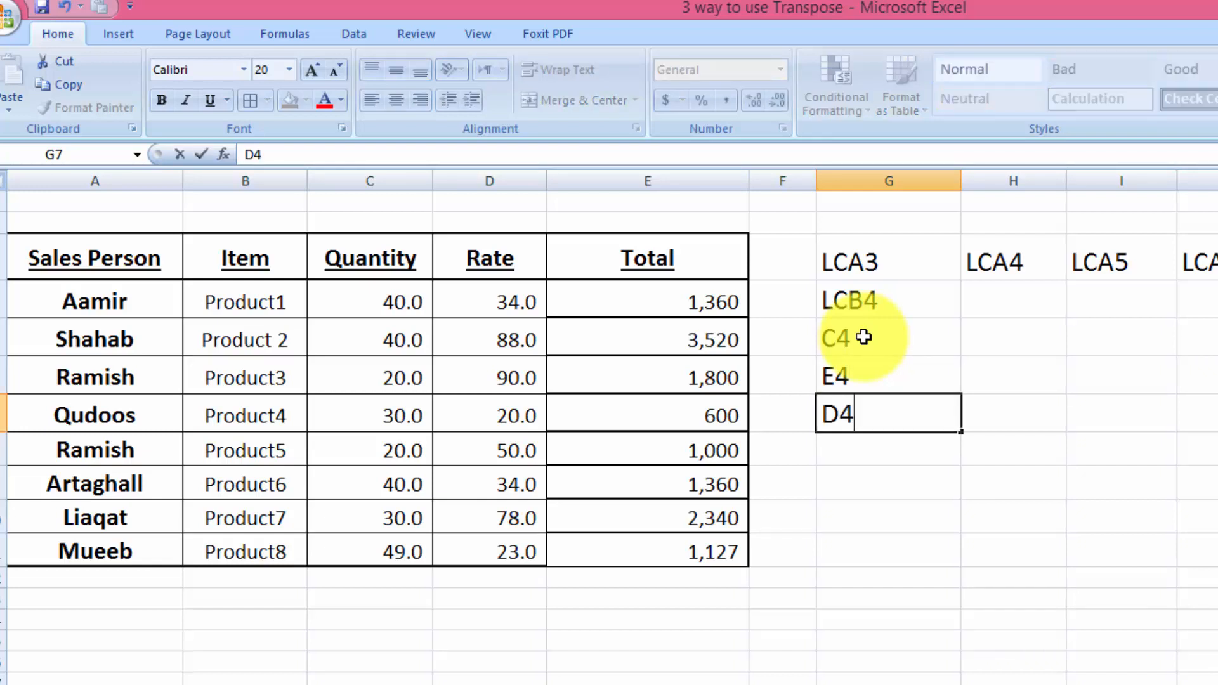
{"action": "key", "text": "Return"}
- Correct the reference texts so that cell G6 reads D4 and cell G7 reads E4
{"action": "left_click", "coordinate": [835, 375]}
{"action": "double_click", "coordinate": [835, 374]}
{"action": "key", "text": "BackSpace"}
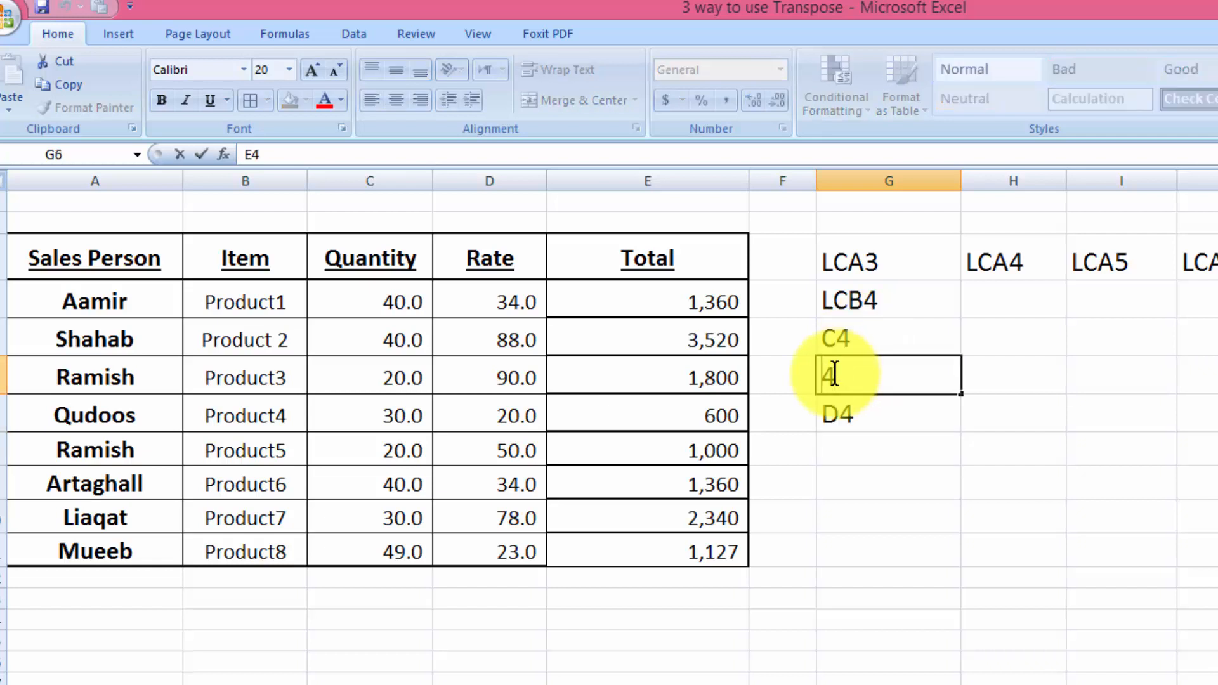
{"action": "type", "text": "D"}
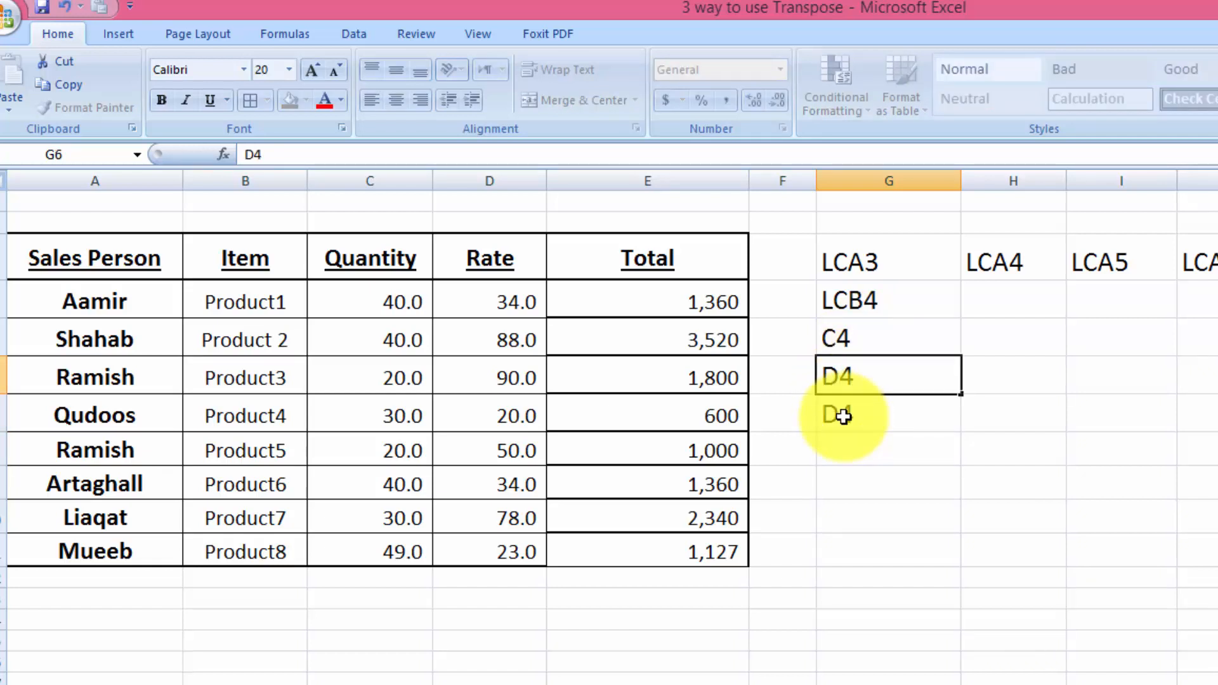
{"action": "left_click", "coordinate": [840, 415]}
{"action": "double_click", "coordinate": [843, 416]}
{"action": "key", "text": "BackSpace"}
{"action": "type", "text": "E"}
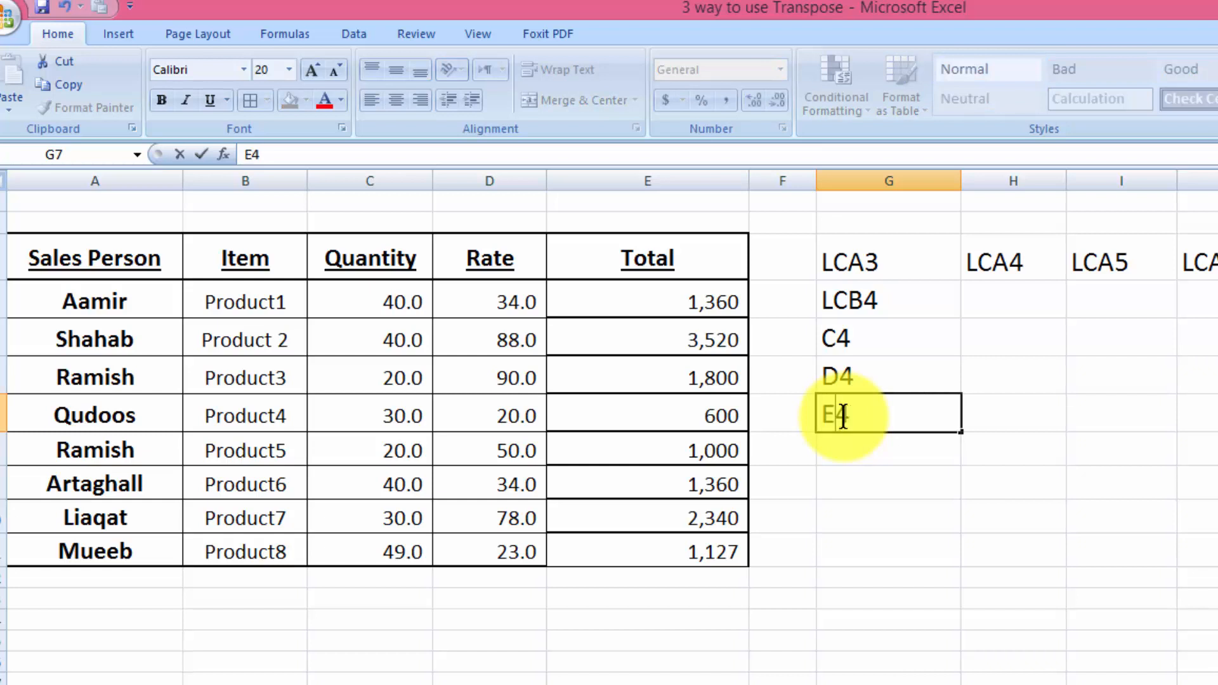
{"action": "left_click", "coordinate": [863, 460]}
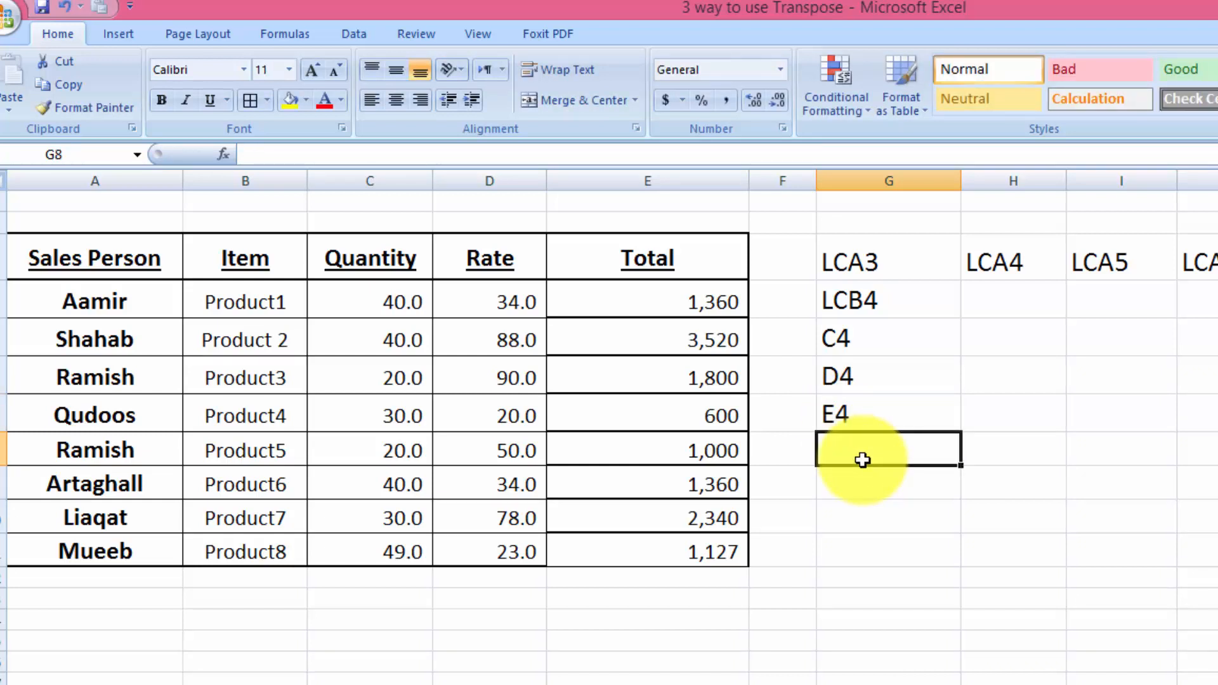
{"action": "type", "text": "F4"}
{"action": "key", "text": "ctrl+Return"}
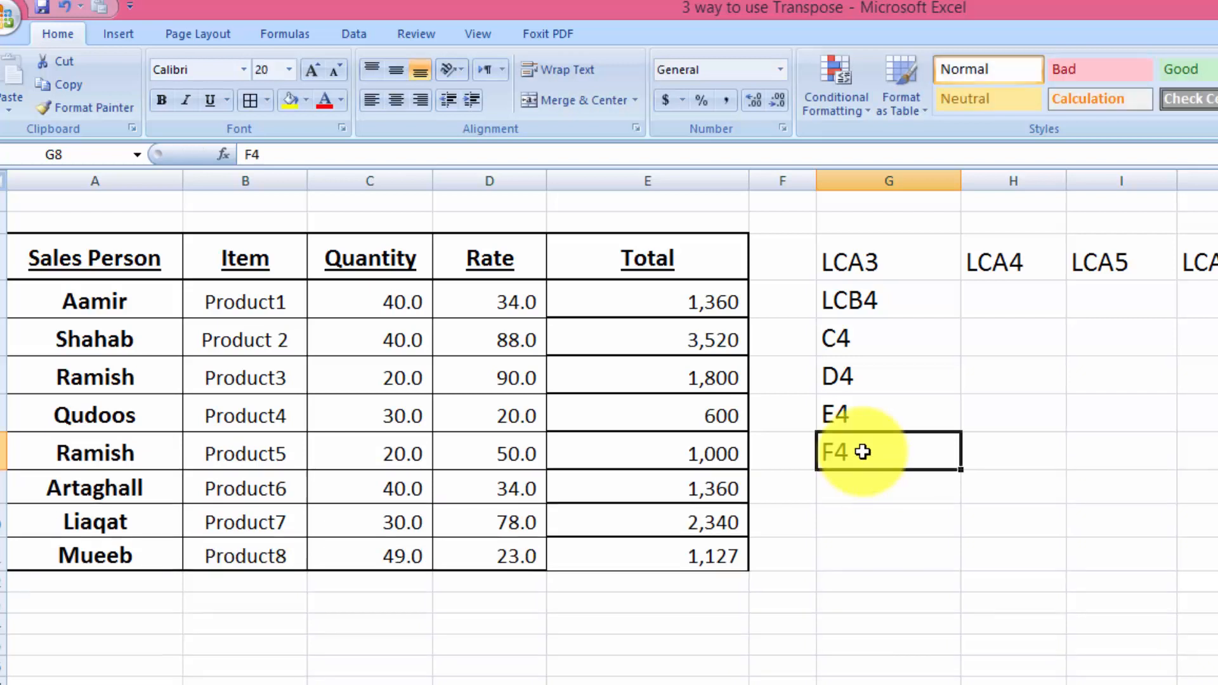
{"action": "key", "text": "Delete"}
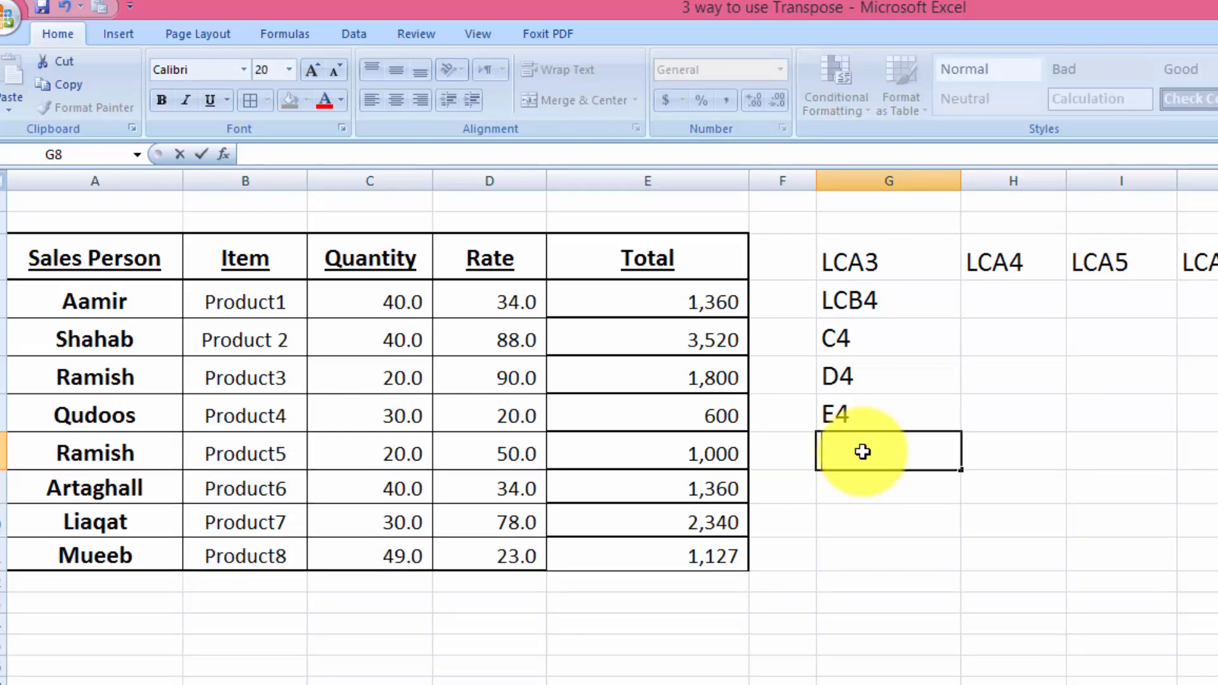
{"action": "key", "text": "Right"}
- Add the prefix LC to the texts in cells G5, G6 and G7 so that they read LCC4, LCD4 and LCE4
{"action": "left_click", "coordinate": [829, 340]}
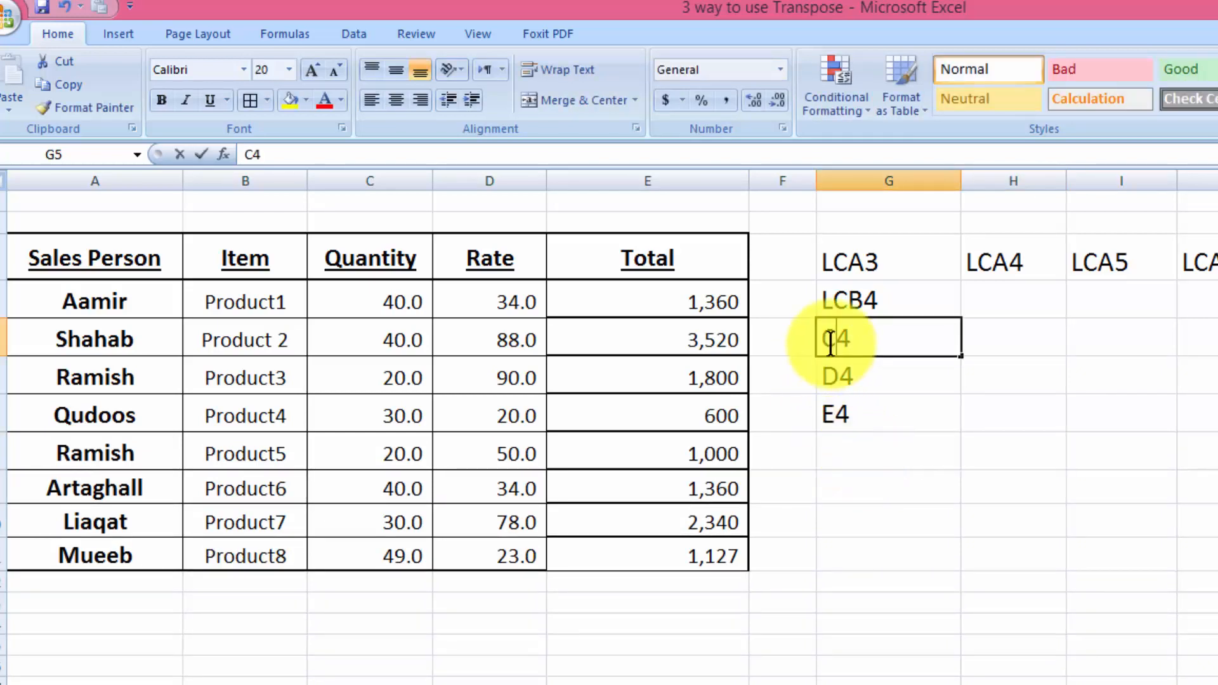
{"action": "double_click", "coordinate": [825, 346]}
{"action": "type", "text": "LC"}
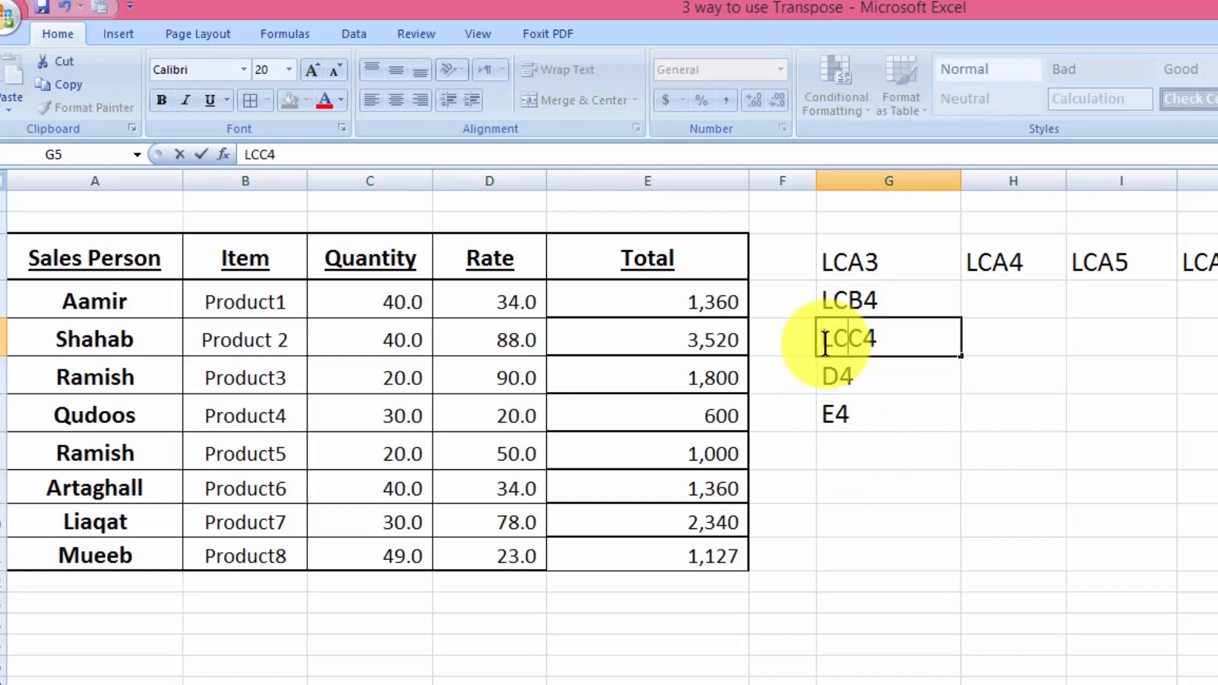
{"action": "key", "text": "Return"}
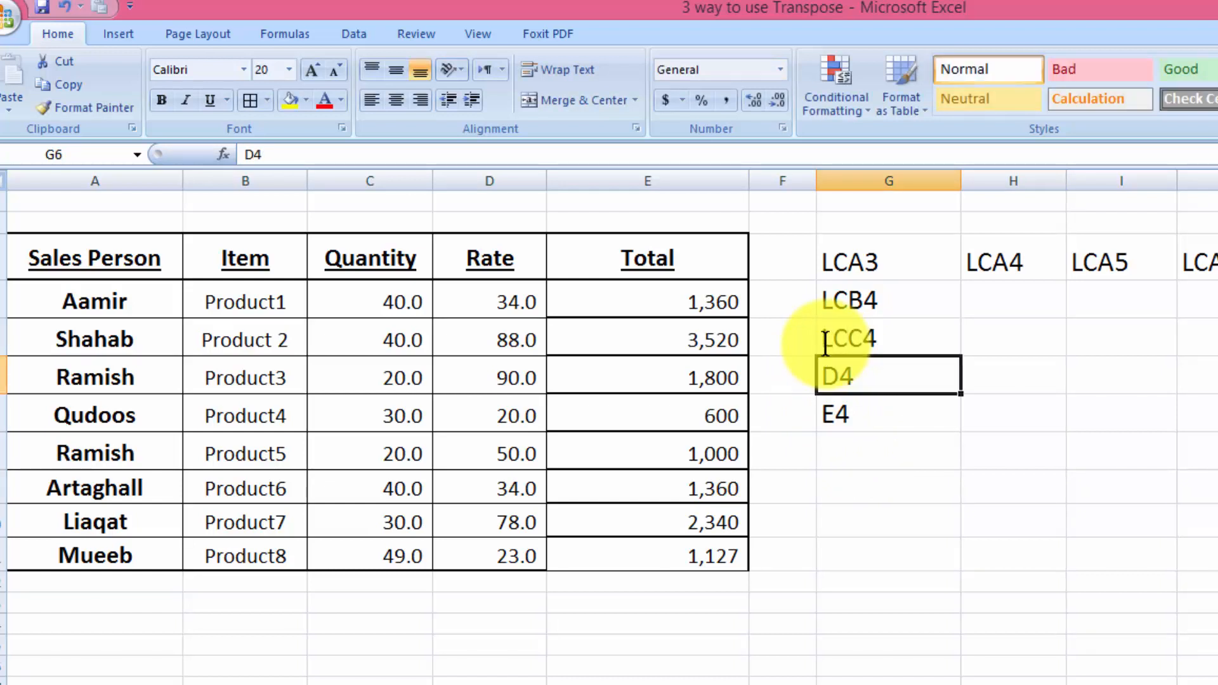
{"action": "double_click", "coordinate": [823, 377]}
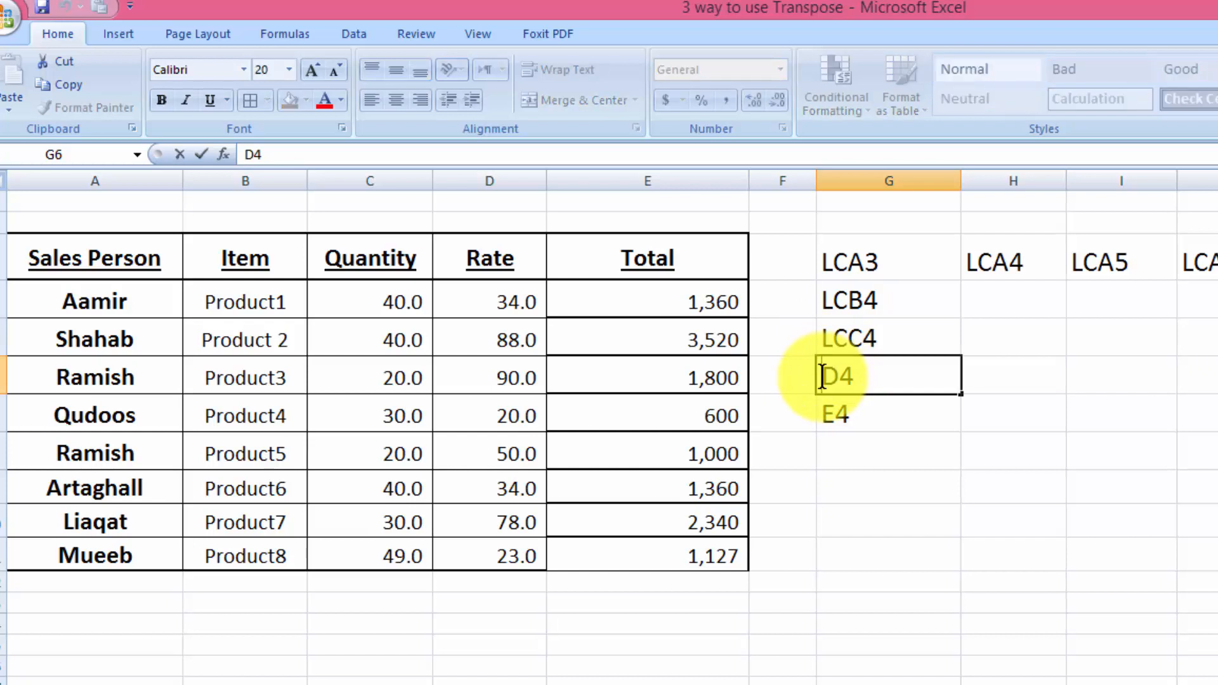
{"action": "type", "text": "LC"}
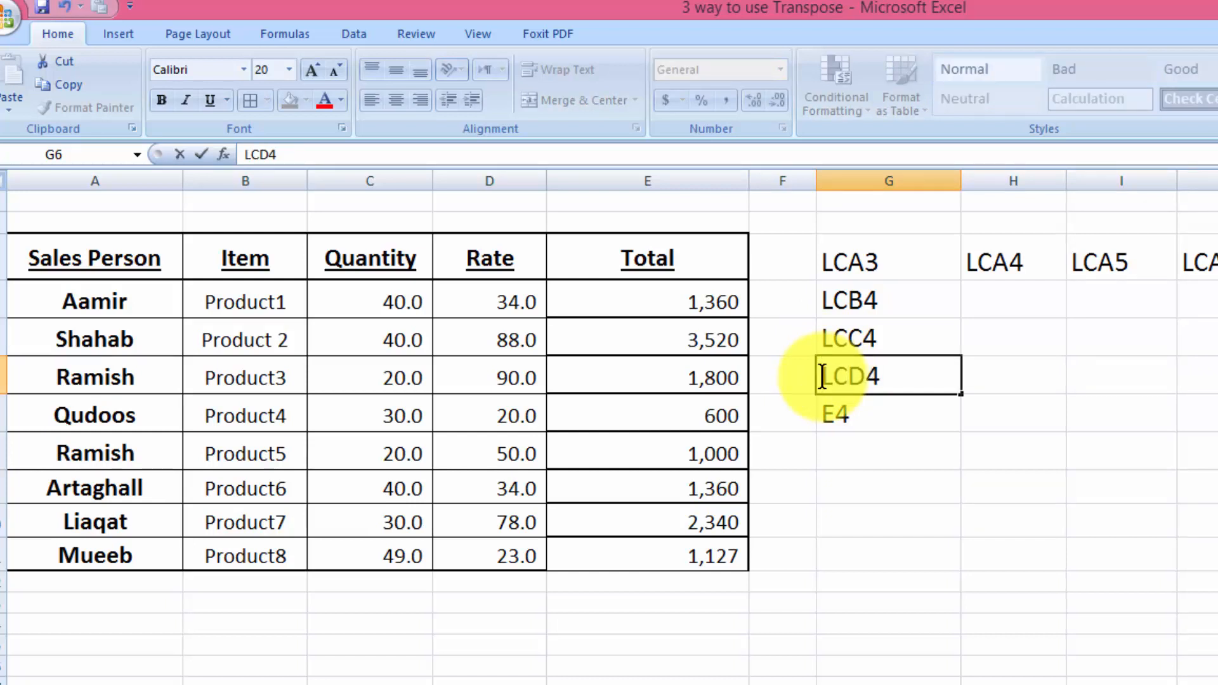
{"action": "key", "text": "Return"}
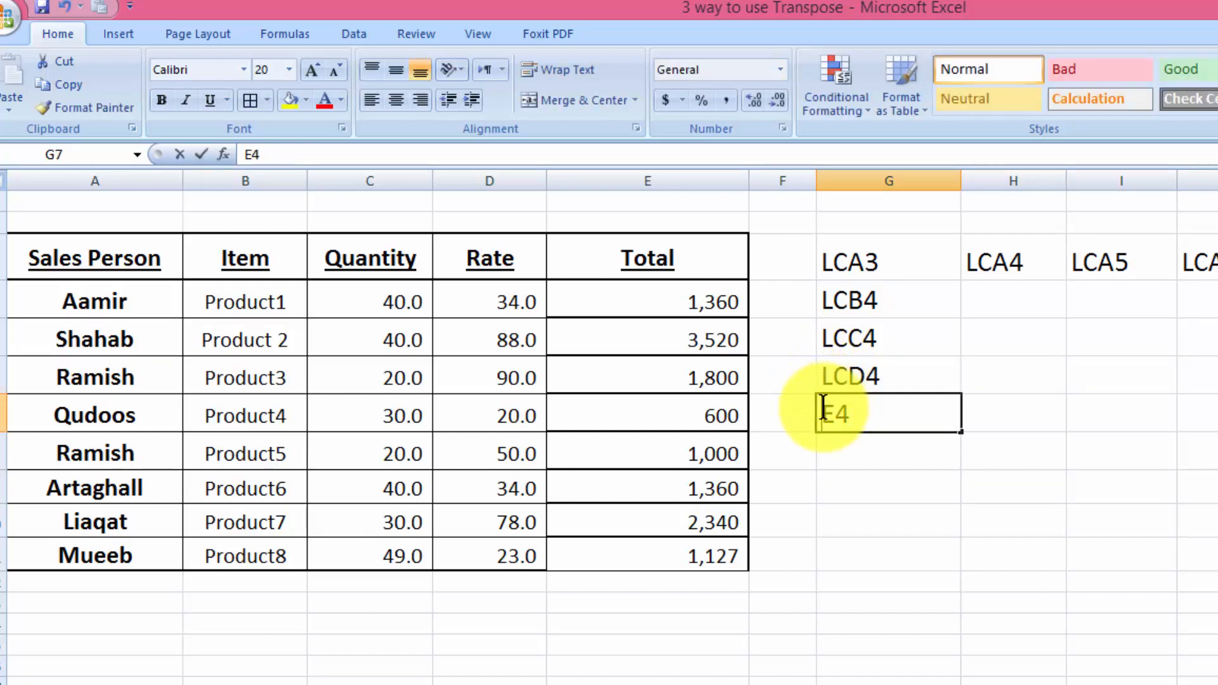
{"action": "double_click", "coordinate": [823, 410]}
{"action": "type", "text": "LC"}
{"action": "key", "text": "Return"}
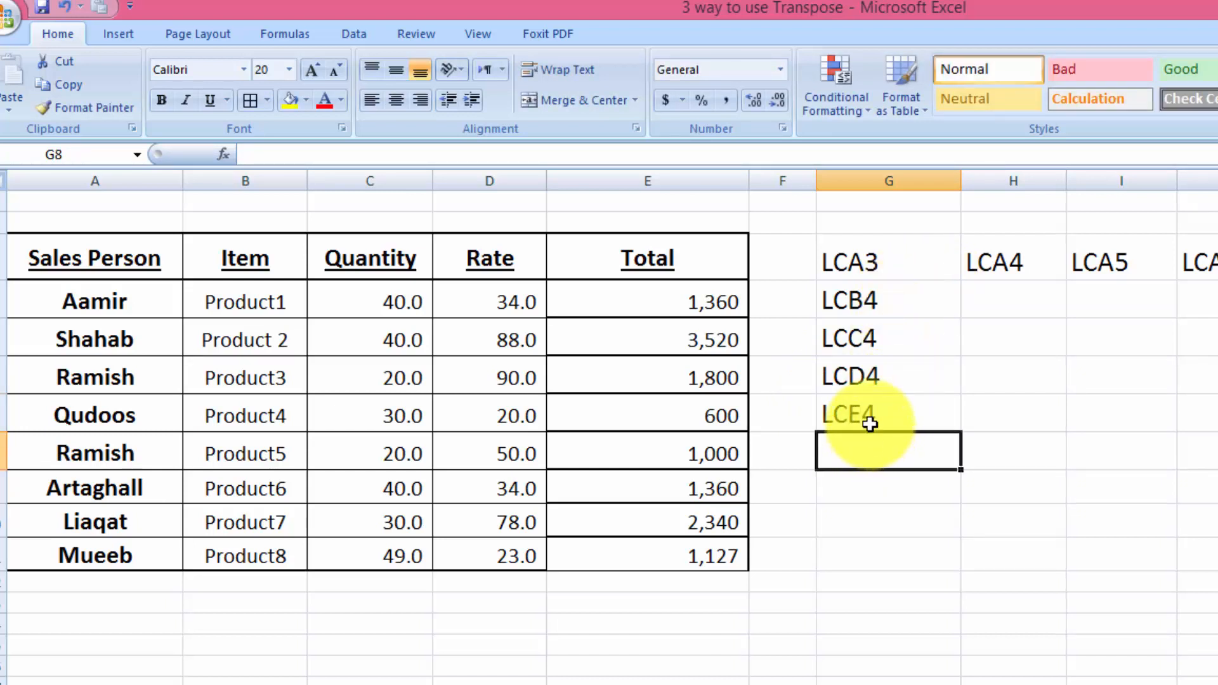
- Fill the texts in G4:G7 across their rows as series continuing with LCB5, LCC5, LCD5, LCE5 and onward
{"action": "left_click", "coordinate": [870, 416]}
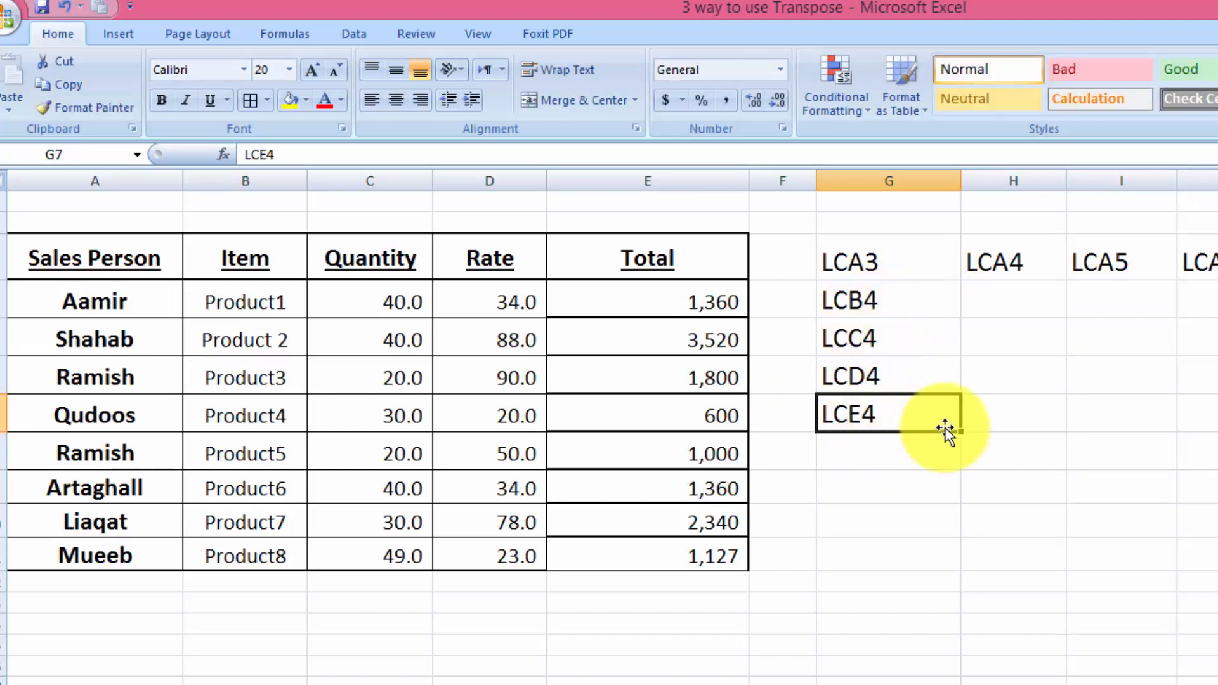
{"action": "left_click_drag", "start_coordinate": [843, 308], "coordinate": [878, 410]}
{"action": "left_click_drag", "start_coordinate": [964, 431], "coordinate": [1215, 431]}
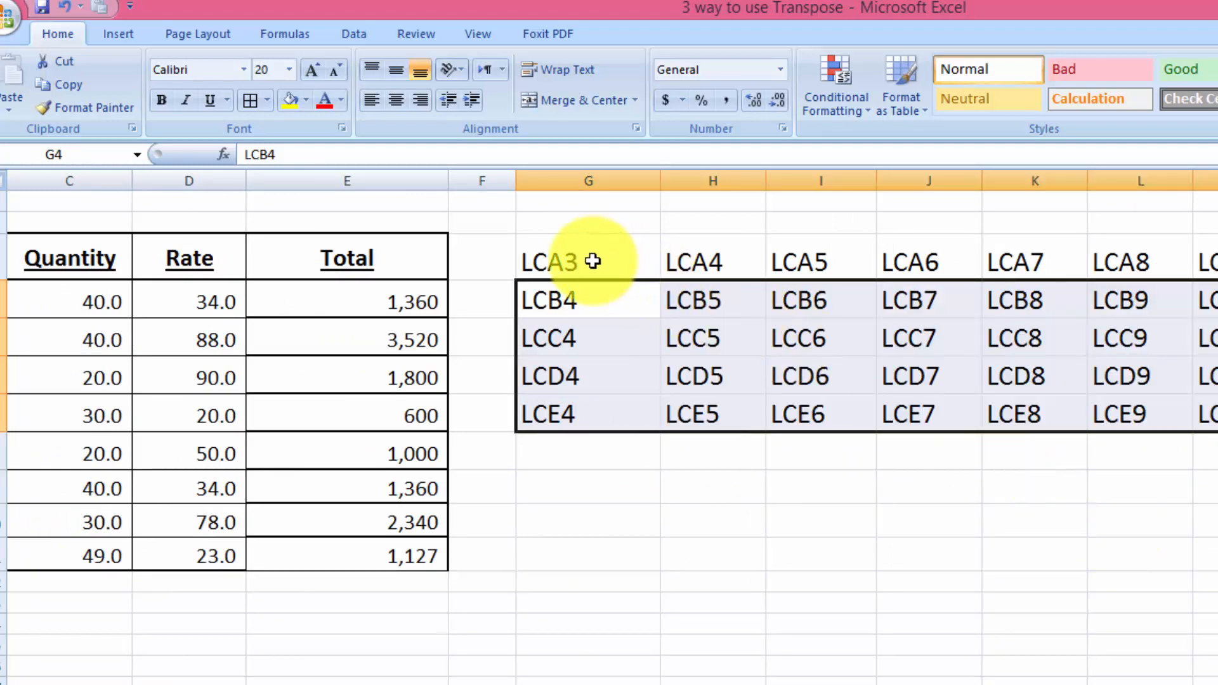
- Replace every LC with = throughout the filled block of reference texts that starts at cell G3
{"action": "left_click_drag", "start_coordinate": [592, 261], "coordinate": [1215, 416]}
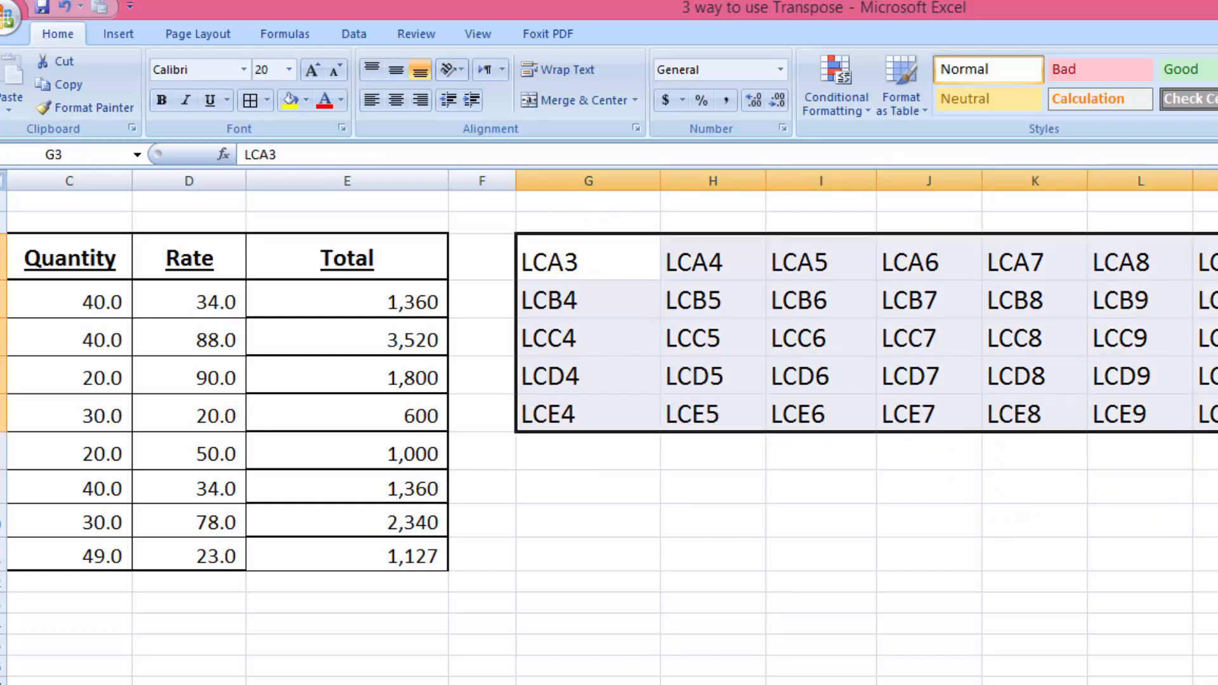
{"action": "key", "text": "ctrl+f"}
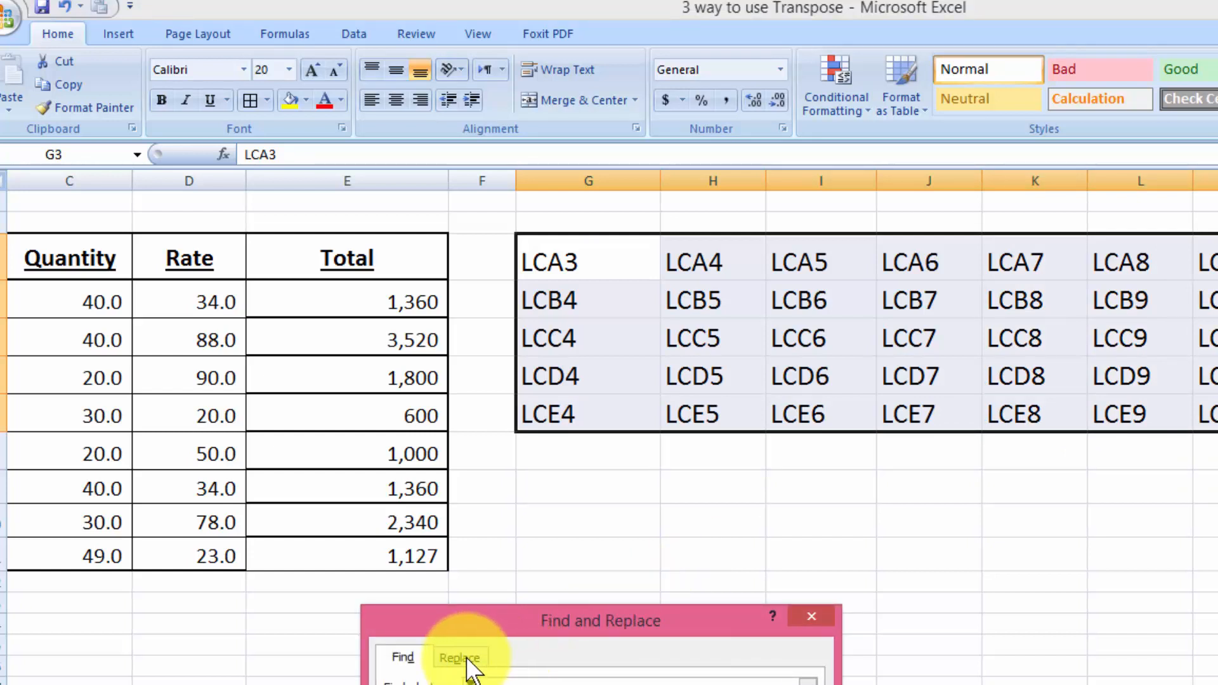
{"action": "left_click", "coordinate": [469, 663]}
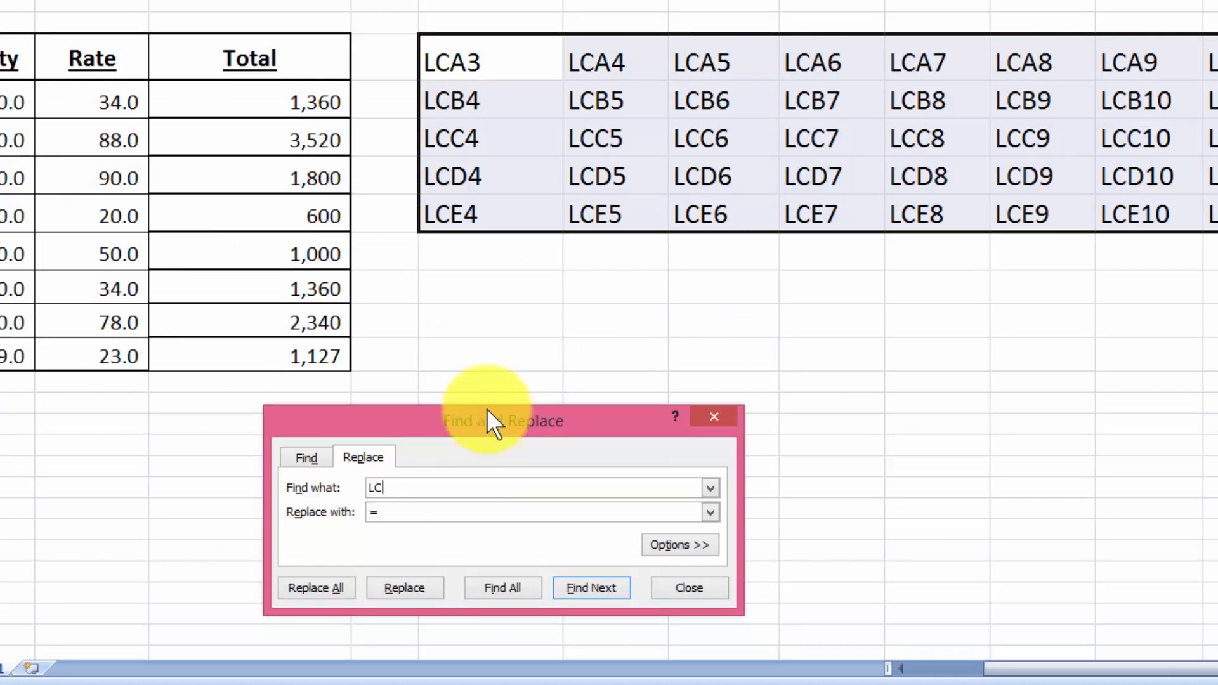
{"action": "left_click_drag", "start_coordinate": [487, 410], "coordinate": [718, 257]}
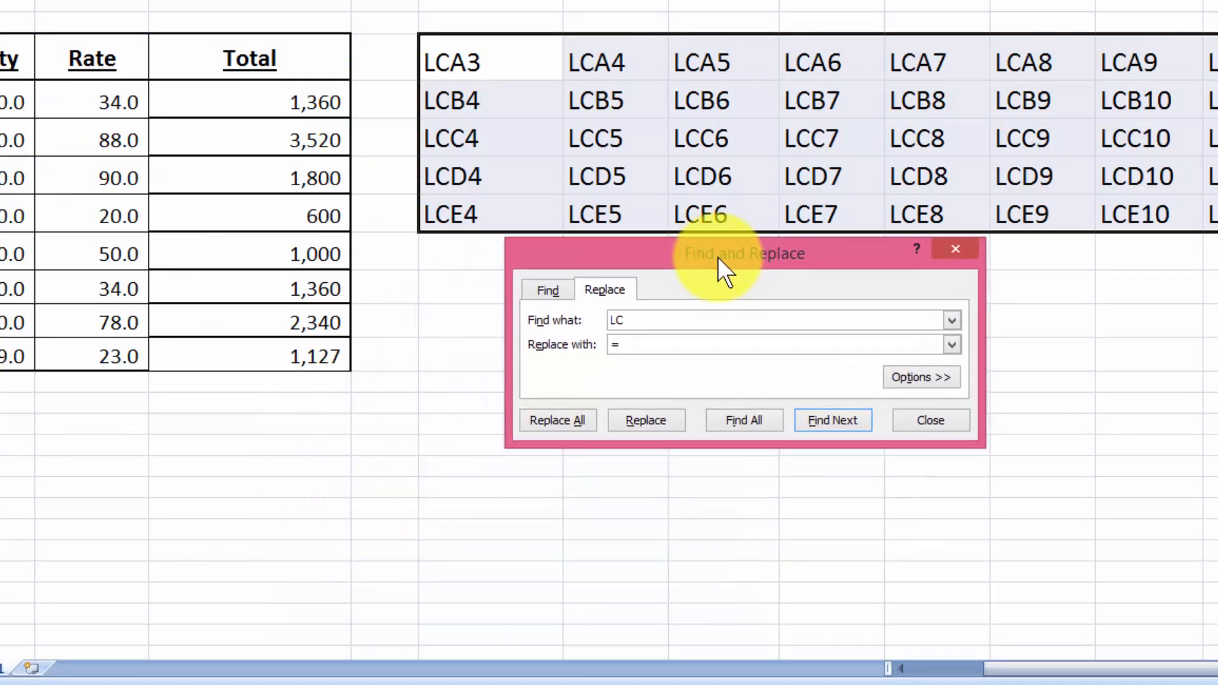
{"action": "key", "text": "BackSpace"}
{"action": "key", "text": "BackSpace"}
{"action": "type", "text": "LC"}
{"action": "left_click", "coordinate": [672, 343]}
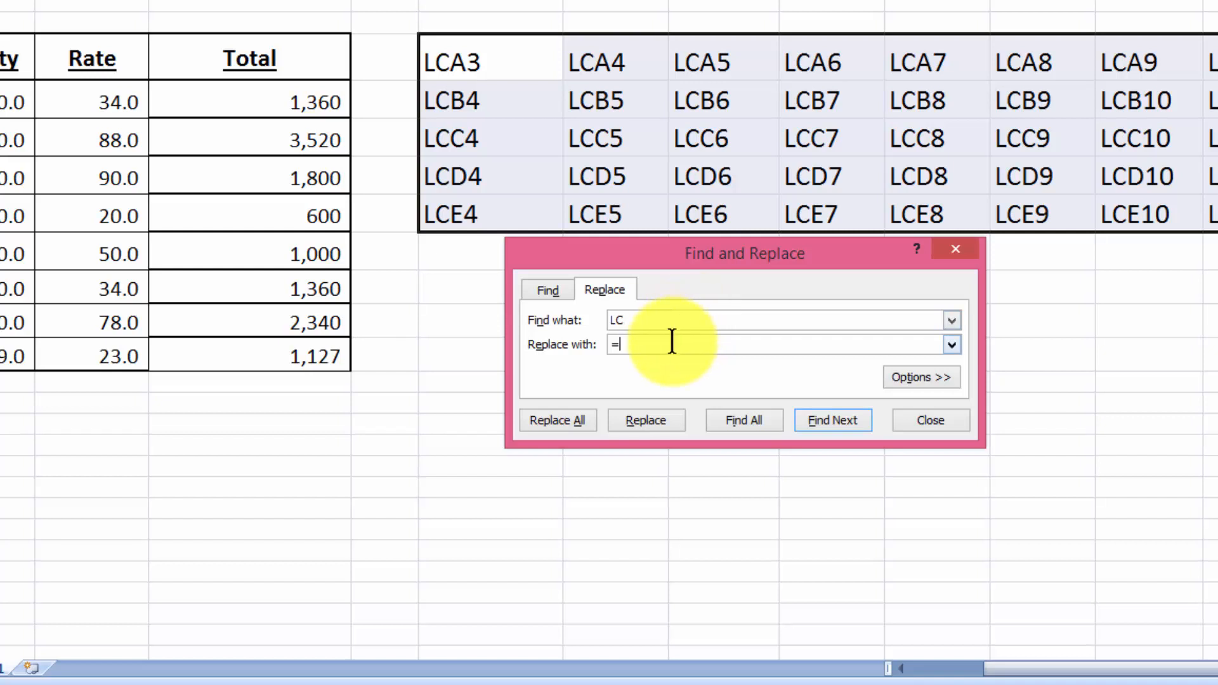
{"action": "key", "text": "BackSpace"}
{"action": "type", "text": "="}
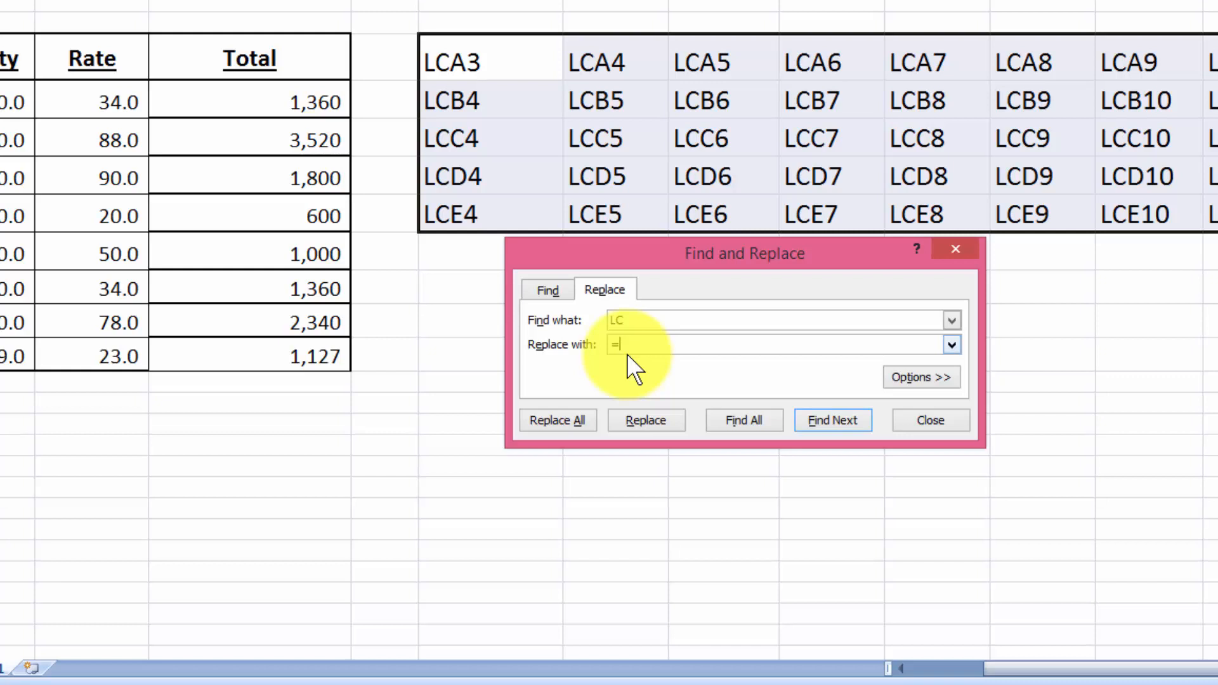
{"action": "left_click", "coordinate": [558, 420]}
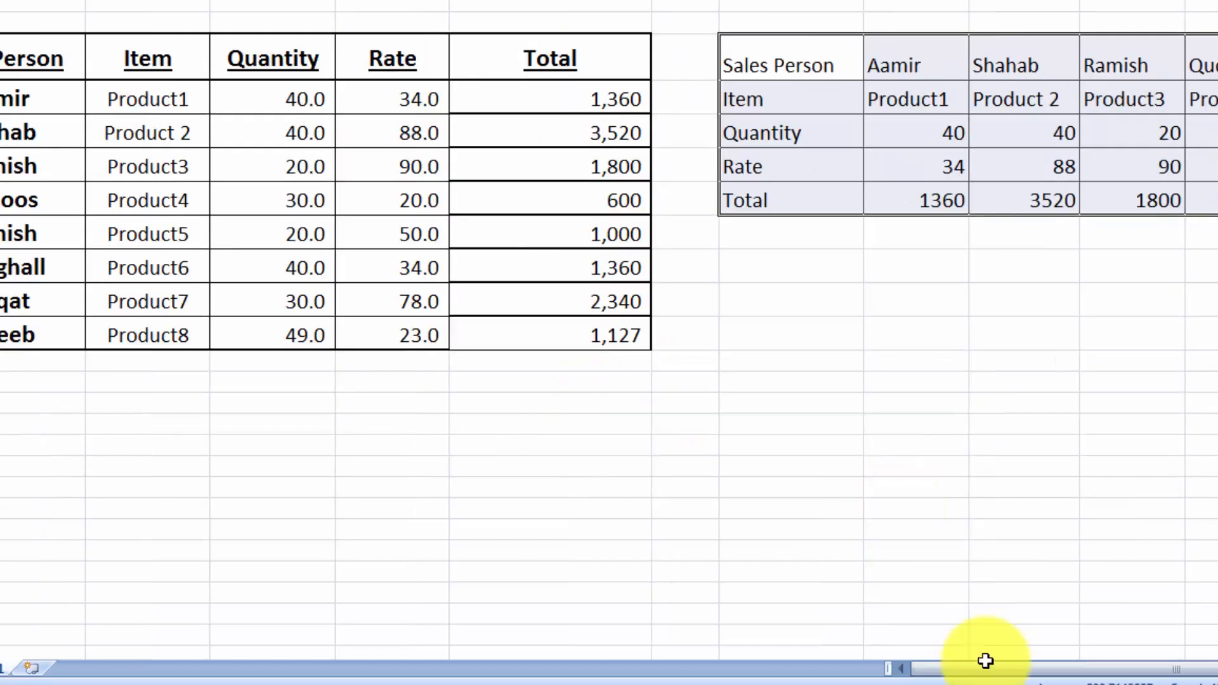
{"action": "left_click_drag", "start_coordinate": [991, 670], "coordinate": [1107, 671]}
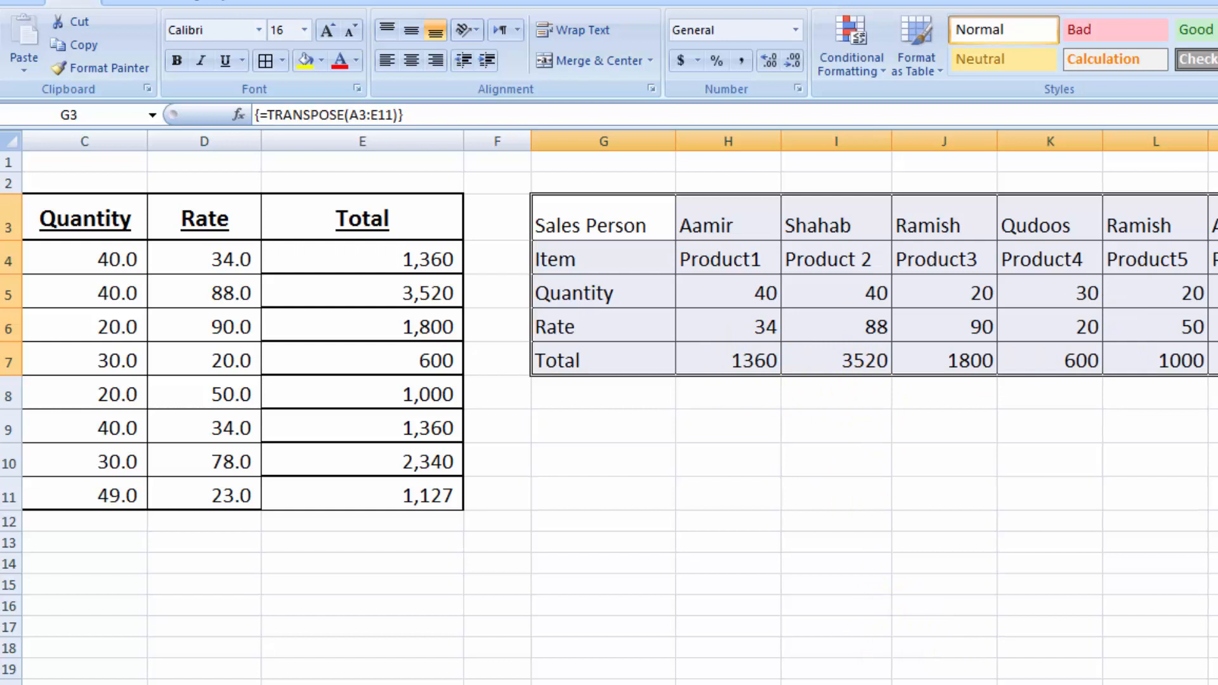
{"action": "scroll", "coordinate": [620, 406], "scroll_direction": "left", "scroll_amount": 2}
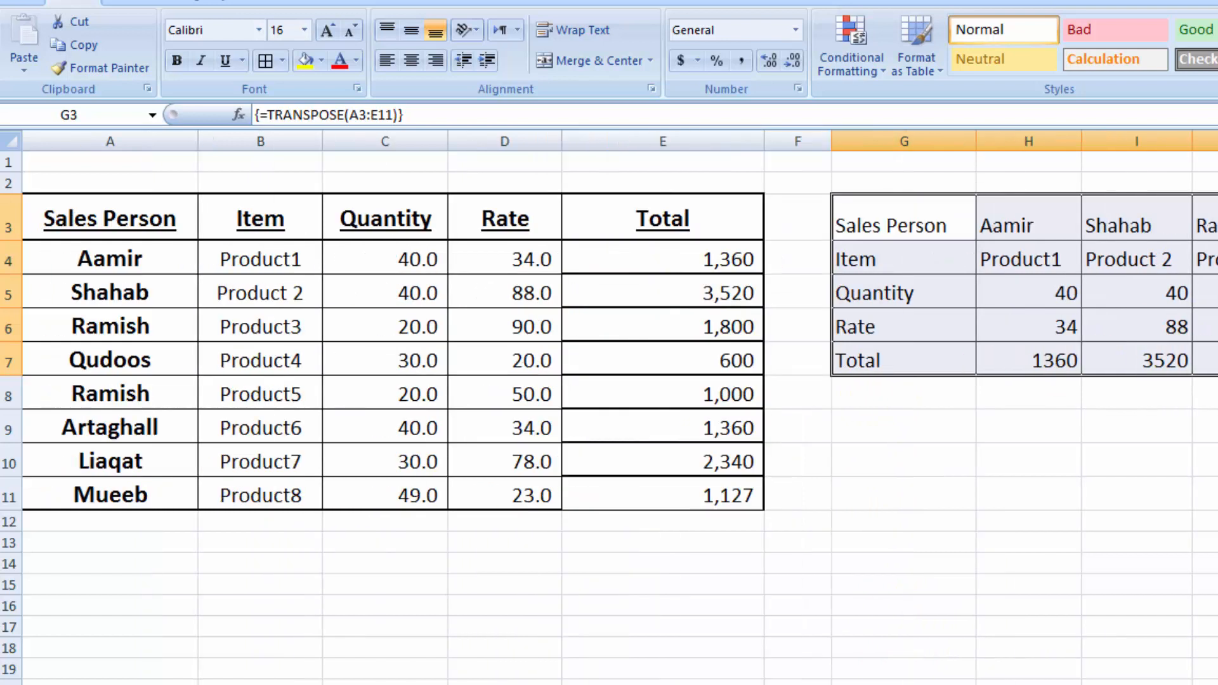